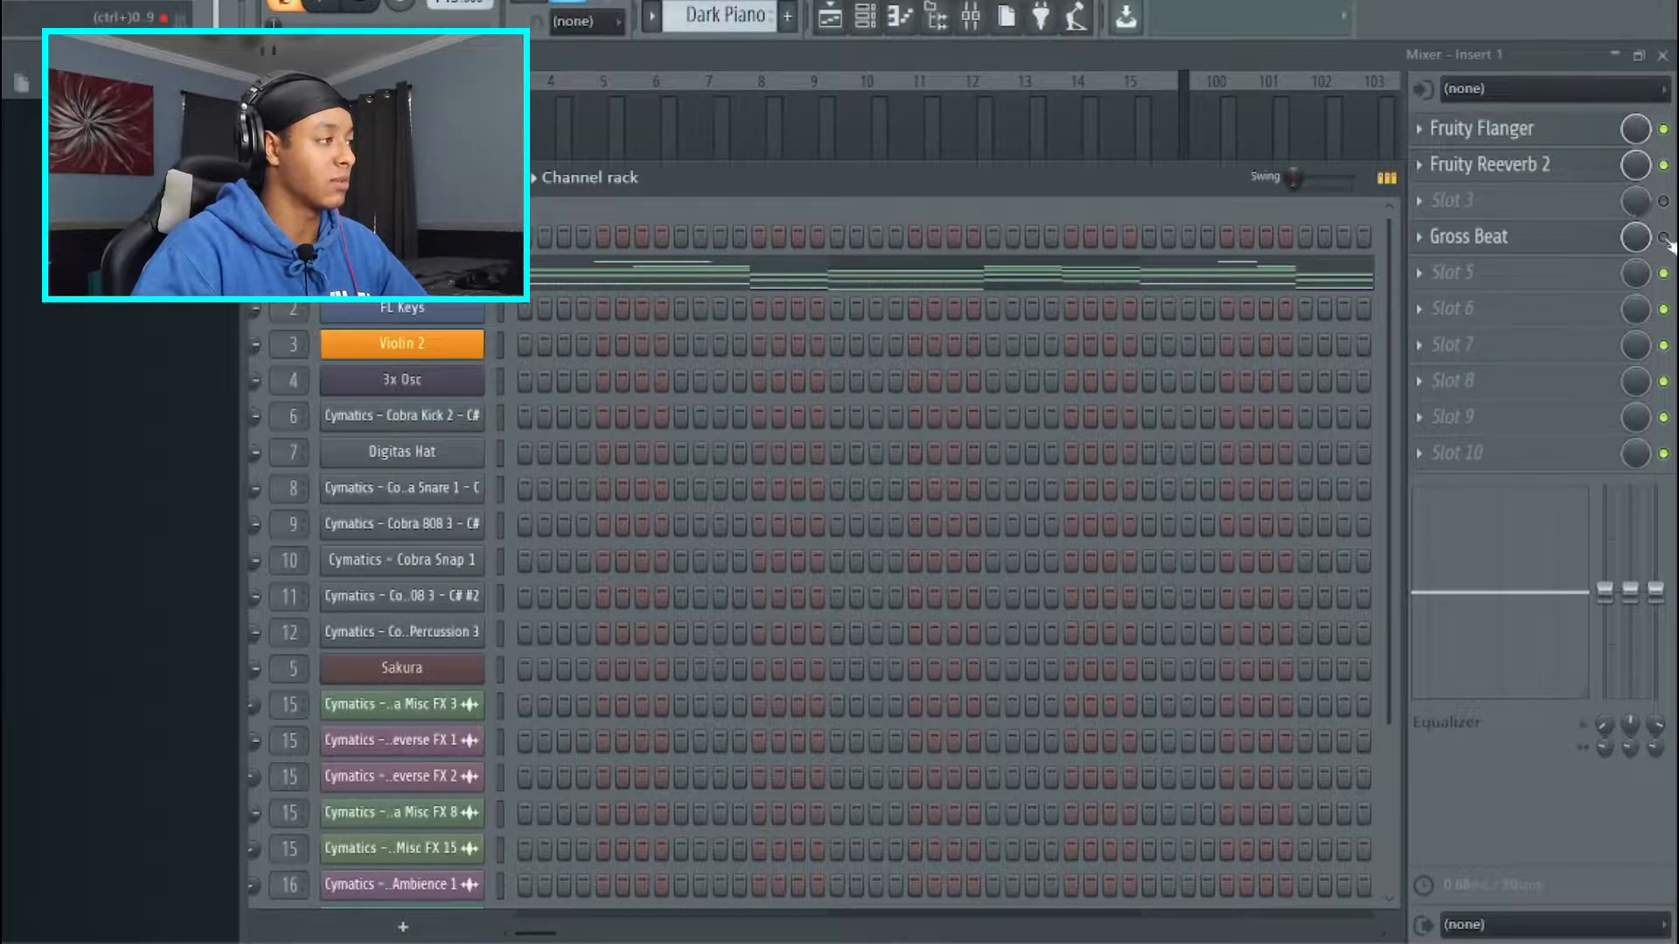
Open the Gross Beat effect on the Dark Piano's mixer insert and move its window higher to inspect the time preset.
left_click(1588, 237)
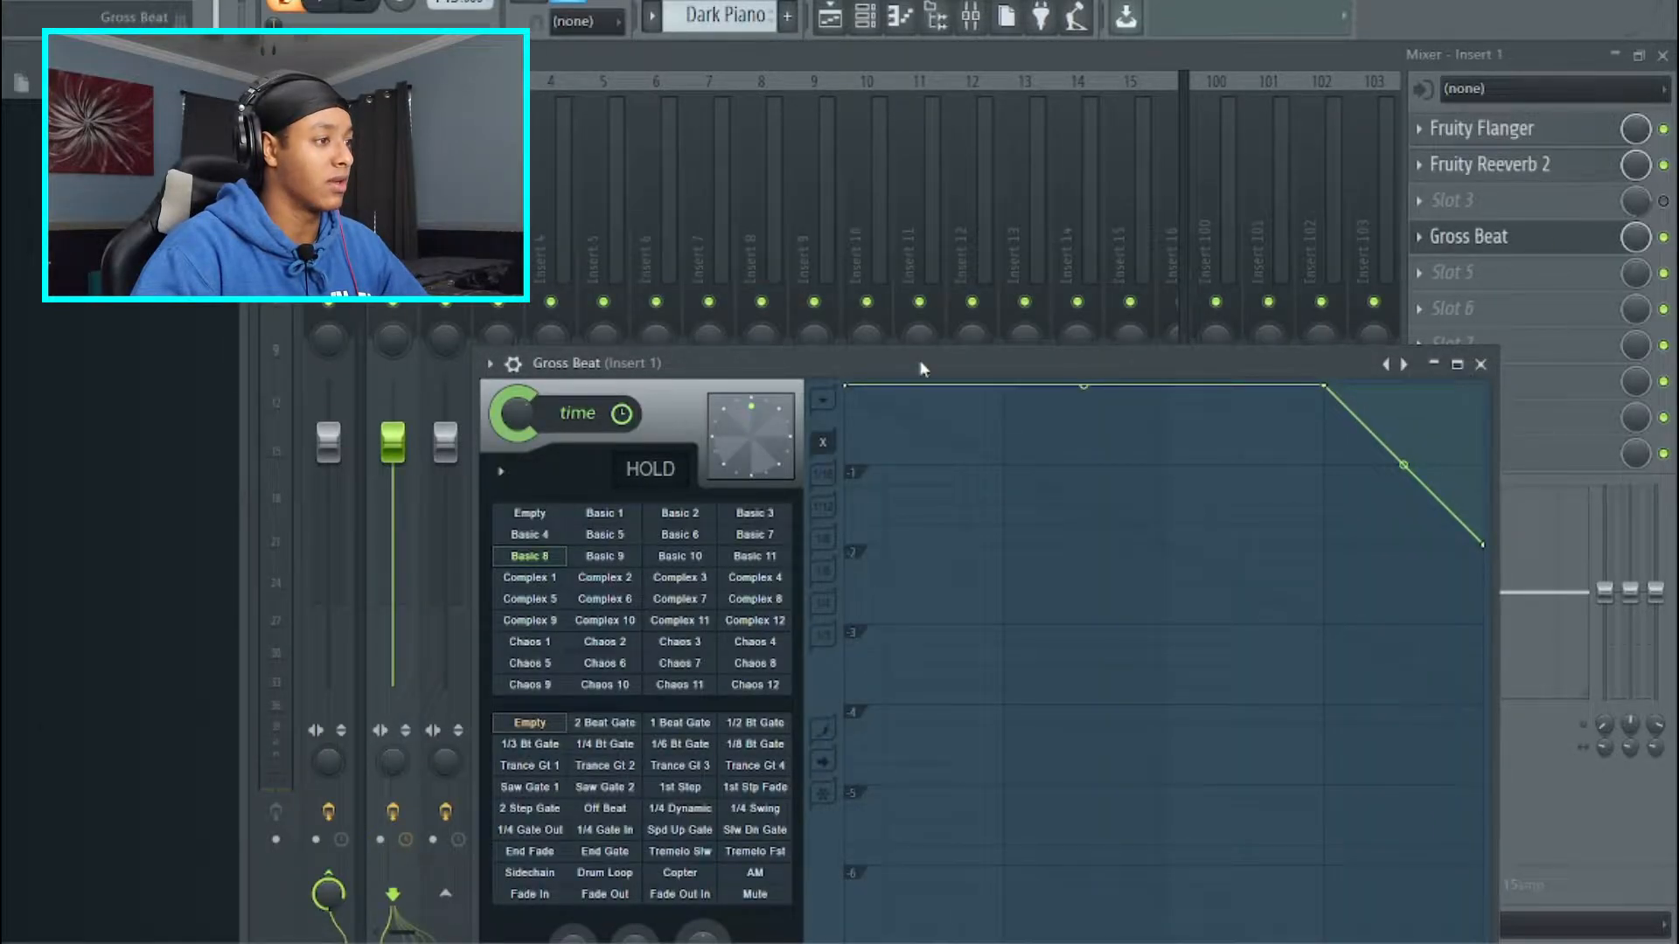
left_click_drag(921, 369, 826, 160)
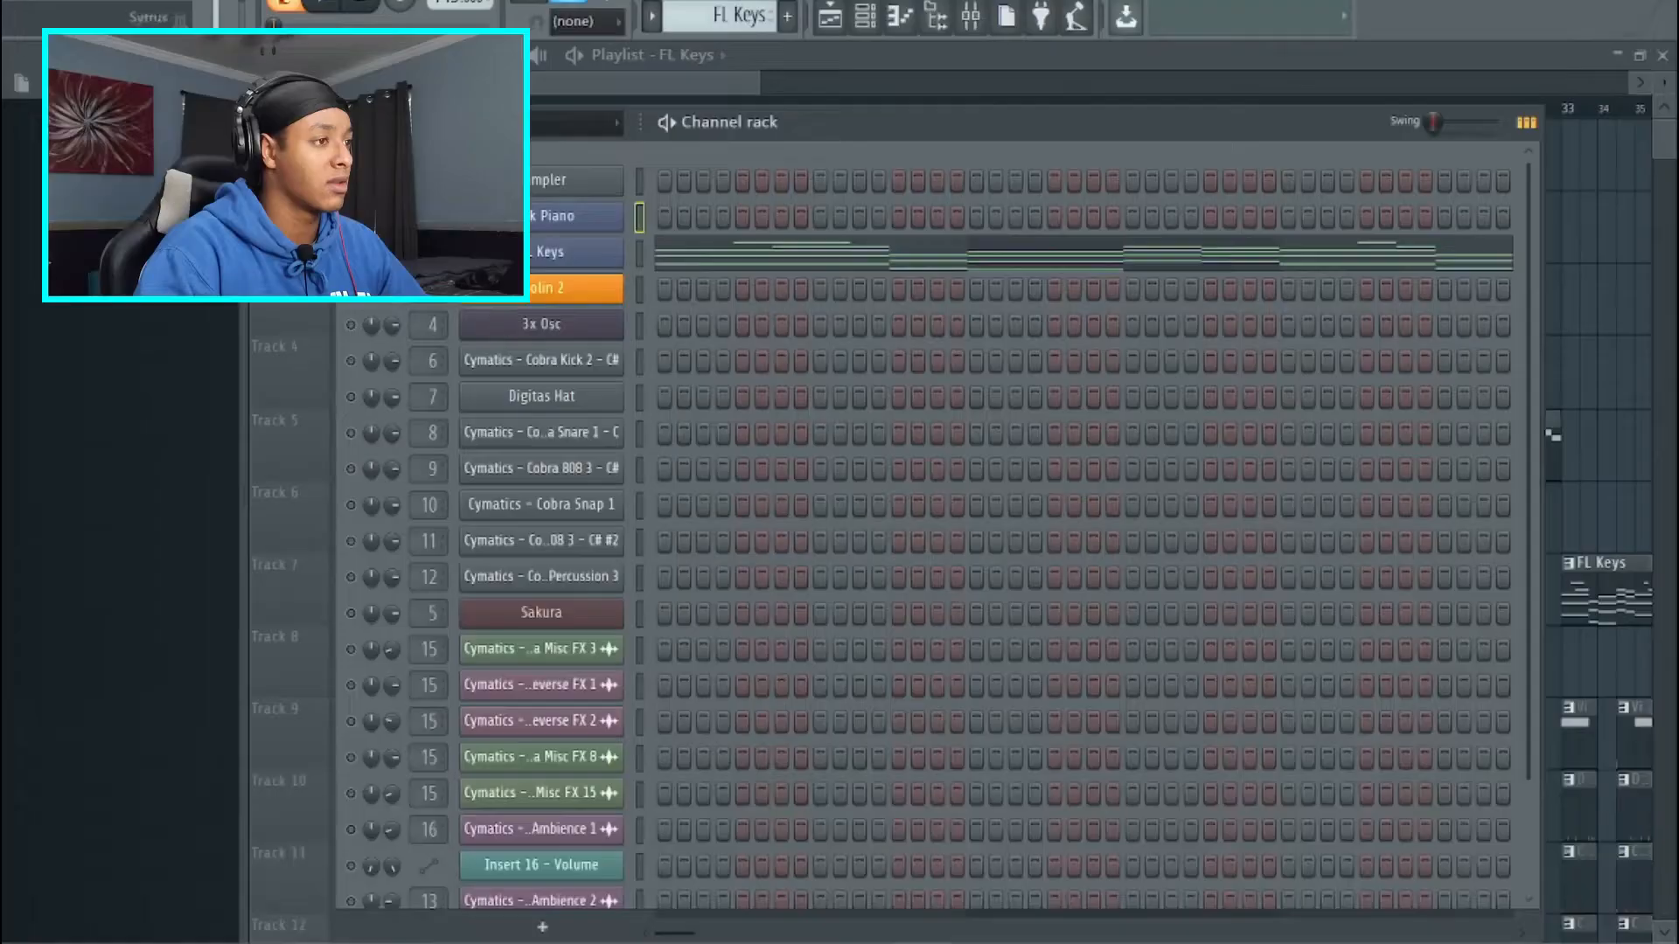
View the FL Keys instrument settings, close the instrument, and bring up its mixer insert.
left_click(560, 262)
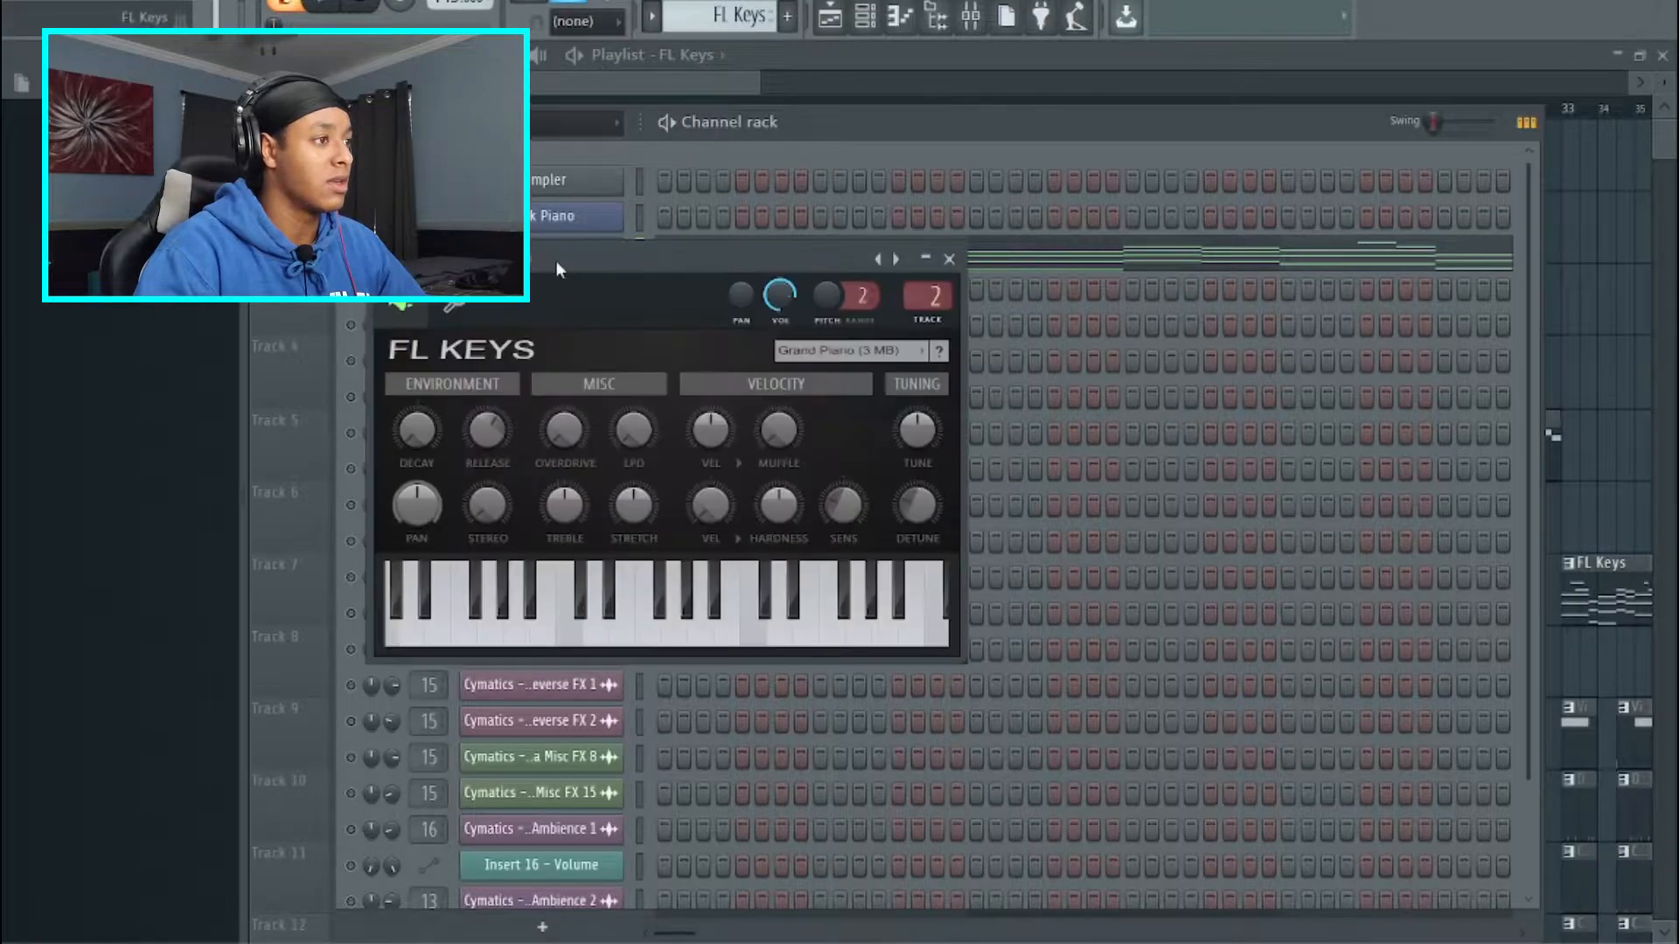
left_click(950, 259)
key("F9")
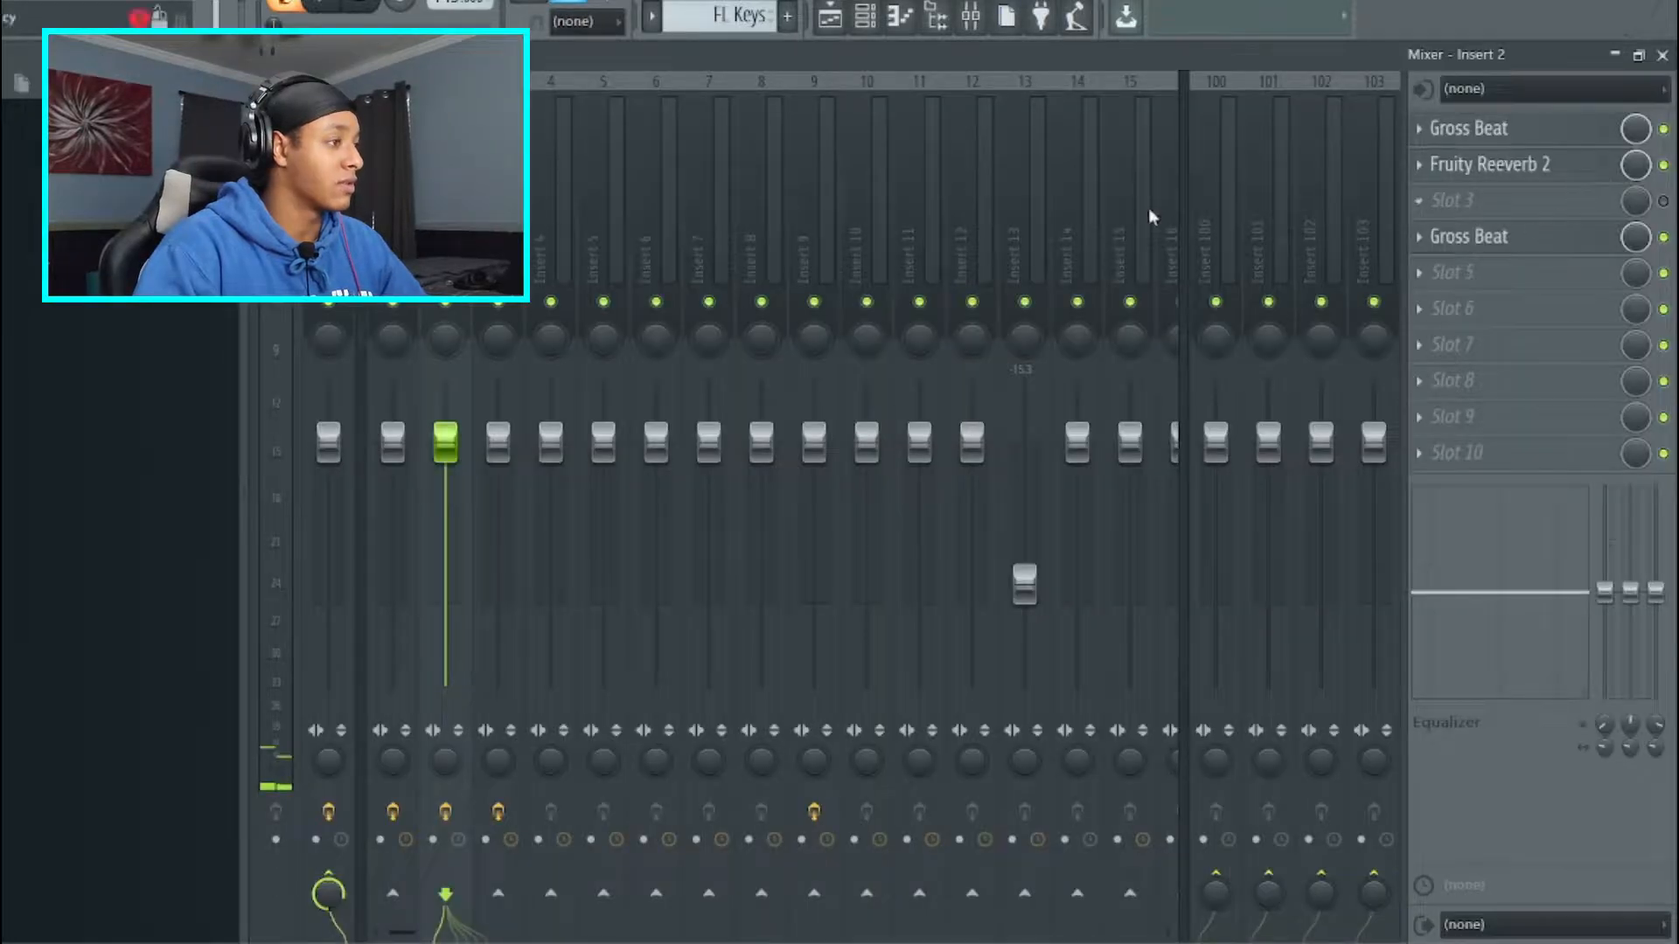
Inspect both Gross Beat effects on the FL Keys insert, and close the mixer and the FL Keys piano roll.
left_click(1478, 243)
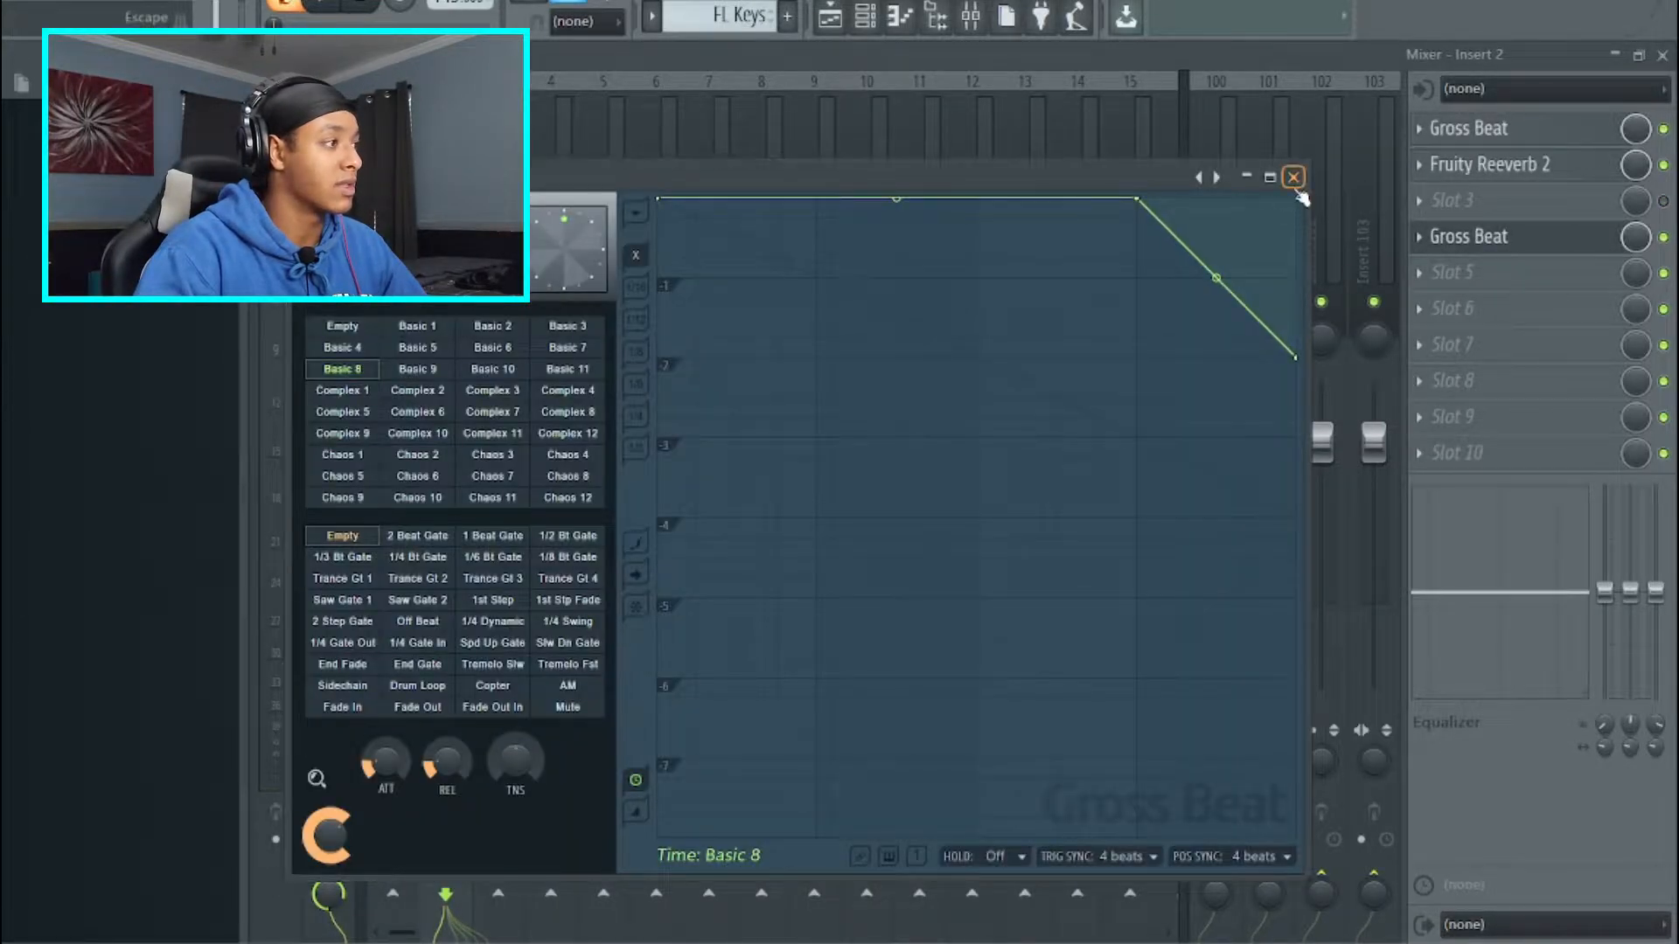
left_click(1294, 178)
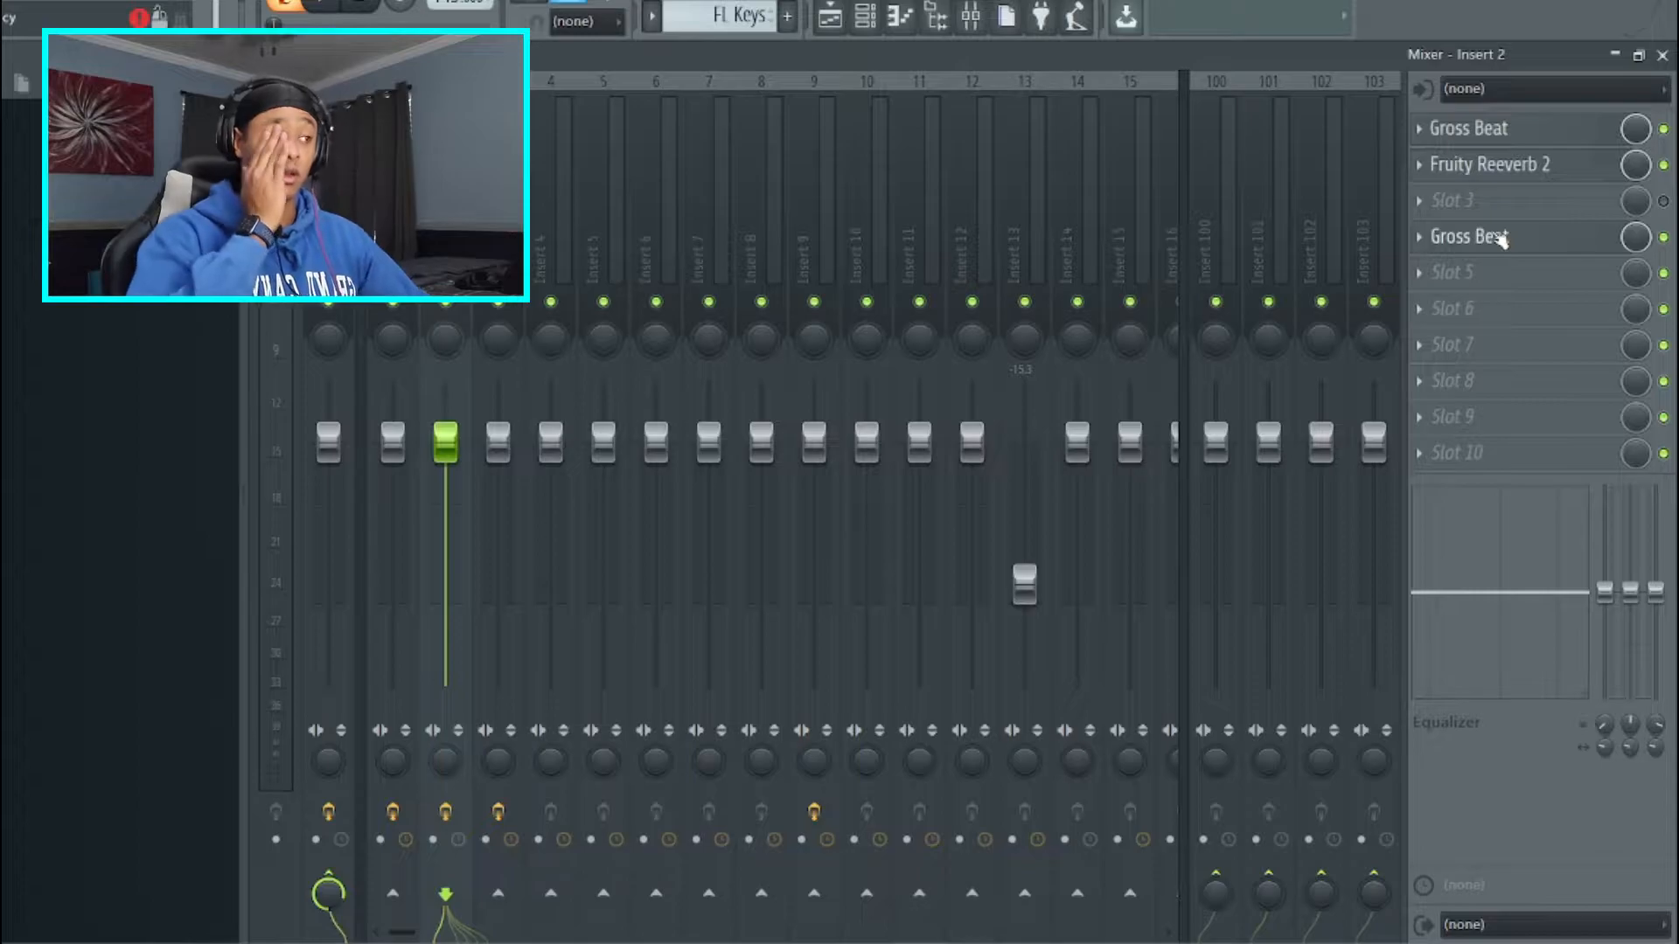
left_click(1537, 129)
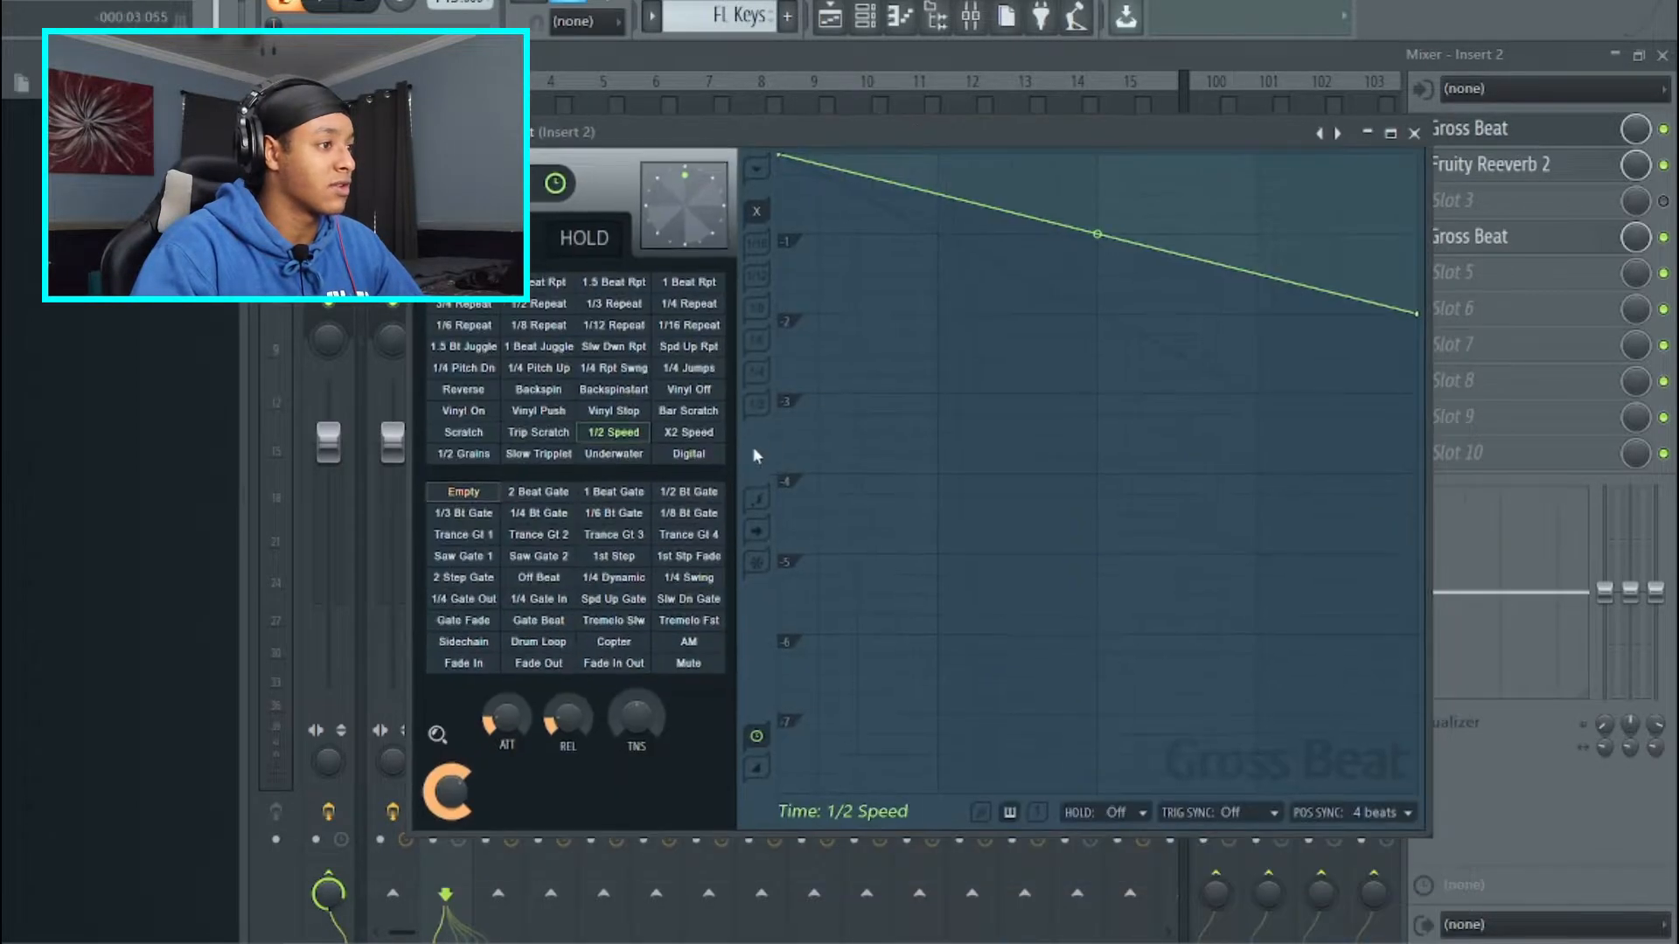
left_click(1414, 134)
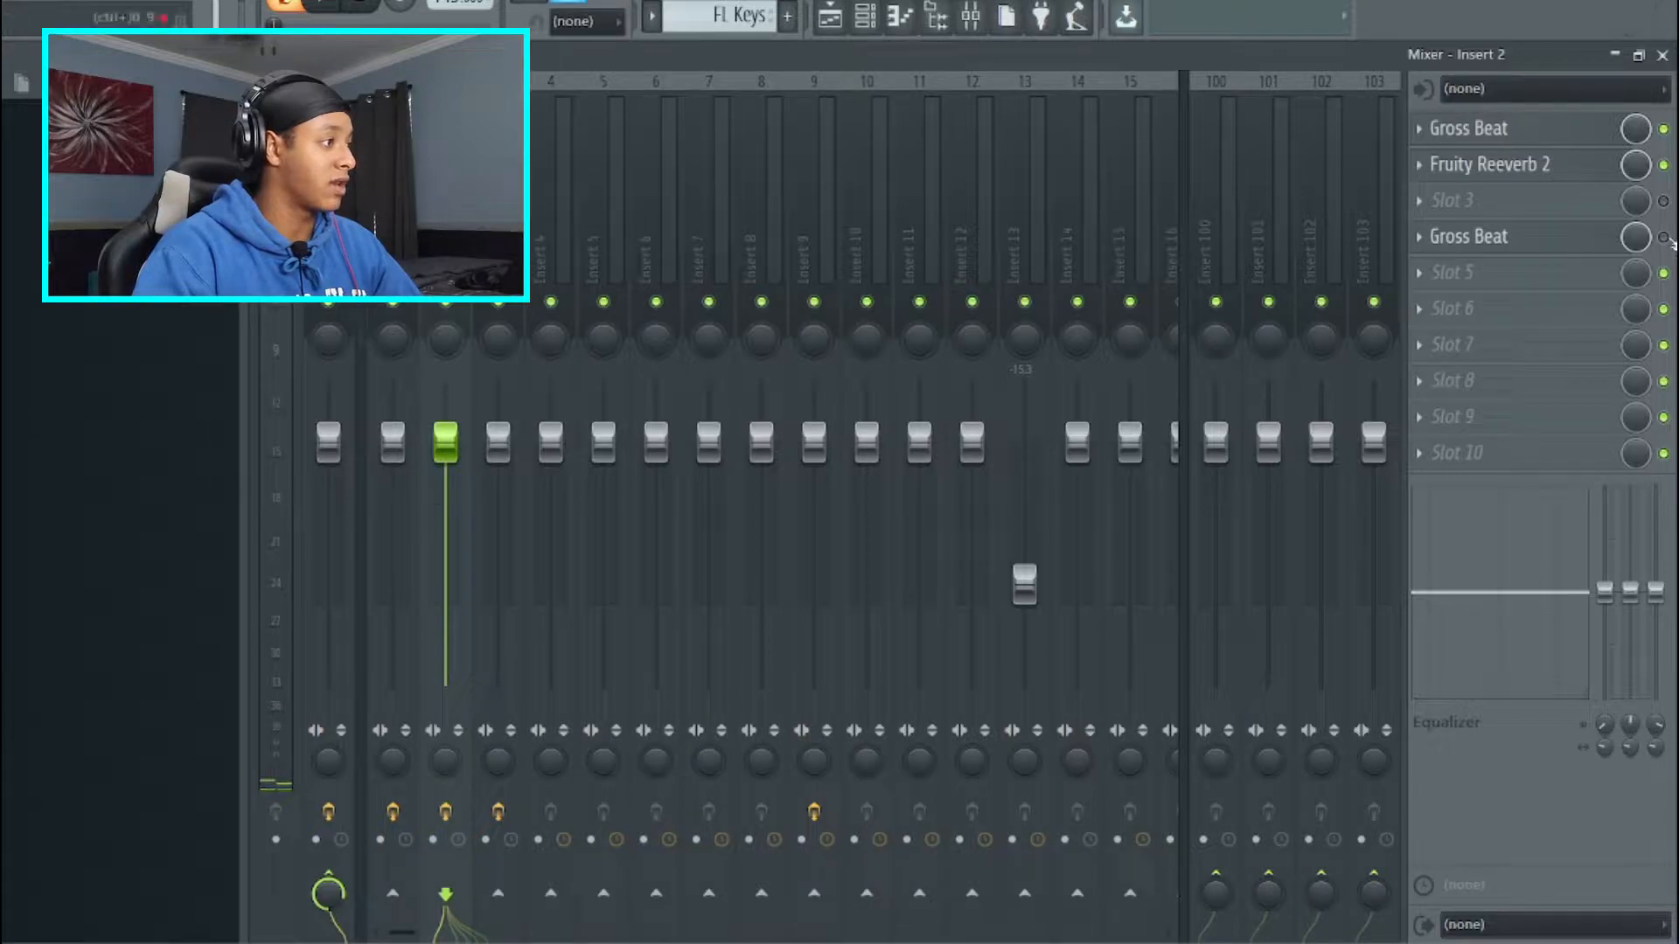
left_click(1664, 56)
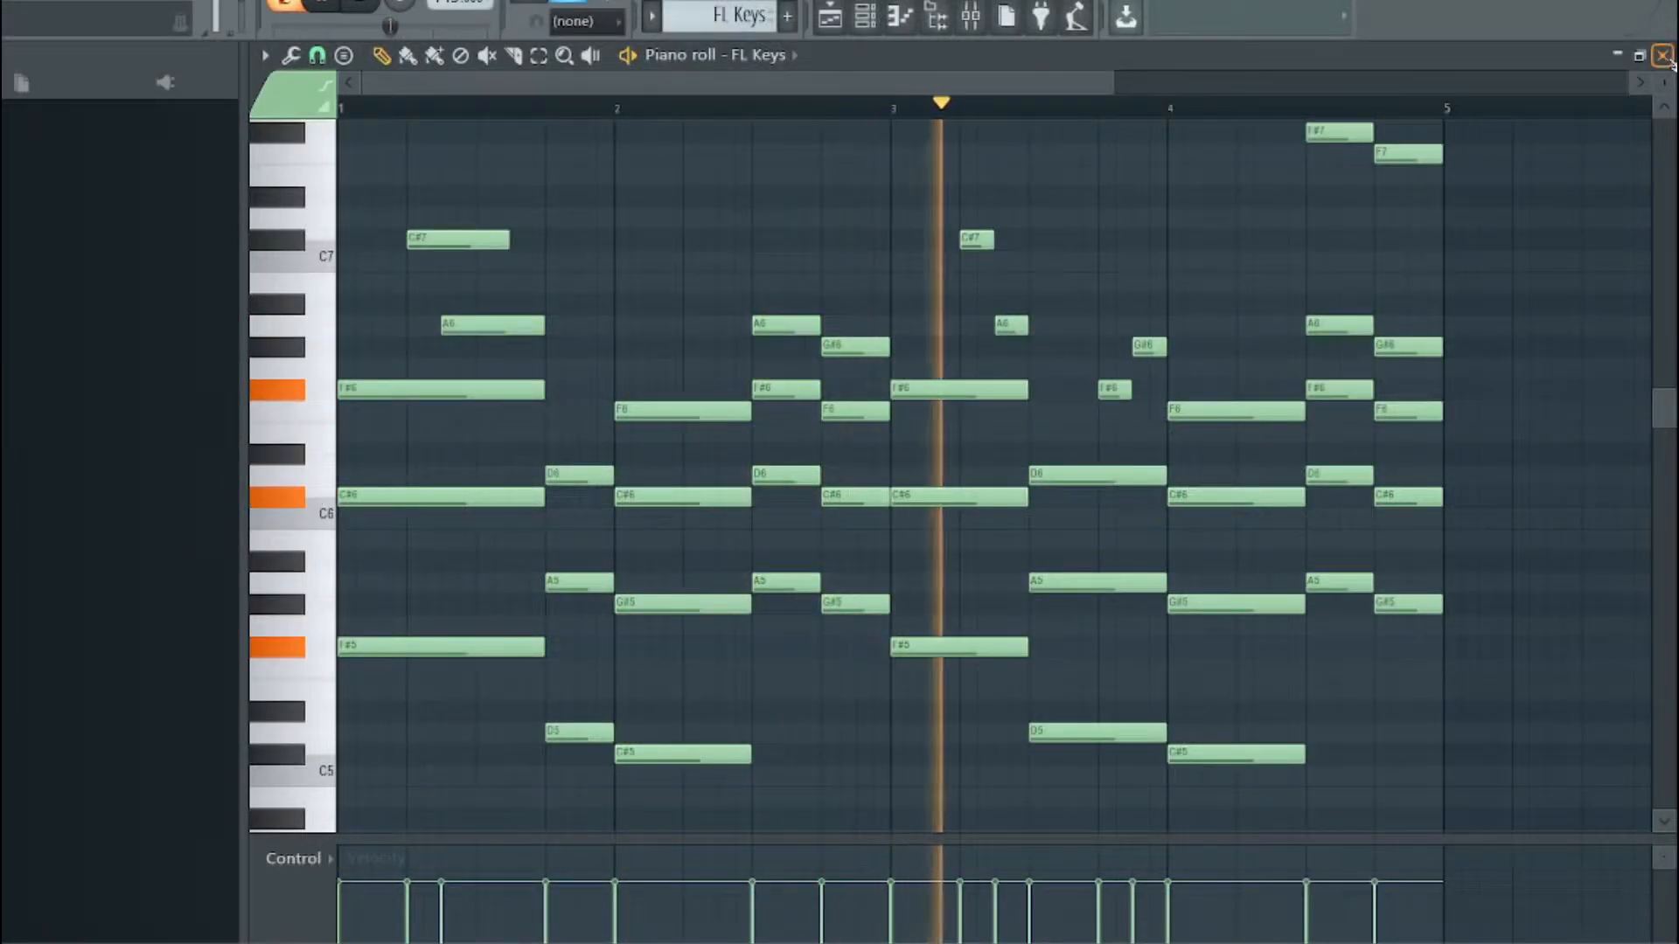
left_click(1663, 55)
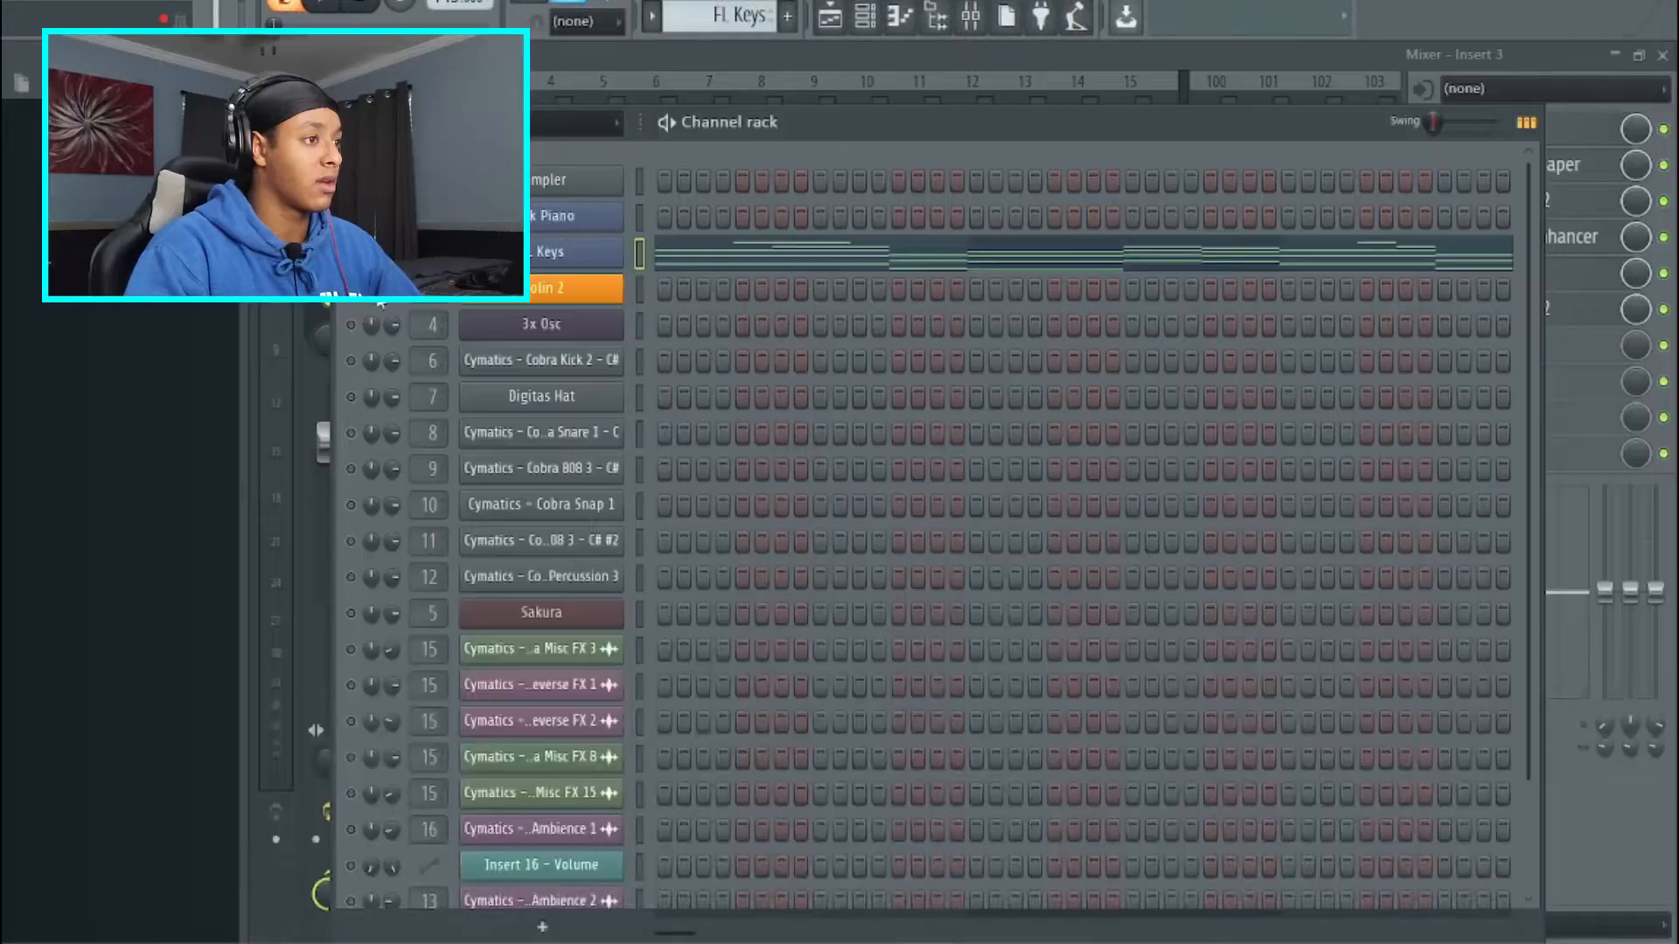
View the Violin 2 pattern's Sytrus instrument settings and play its notes in the piano roll.
key("KP_Add")
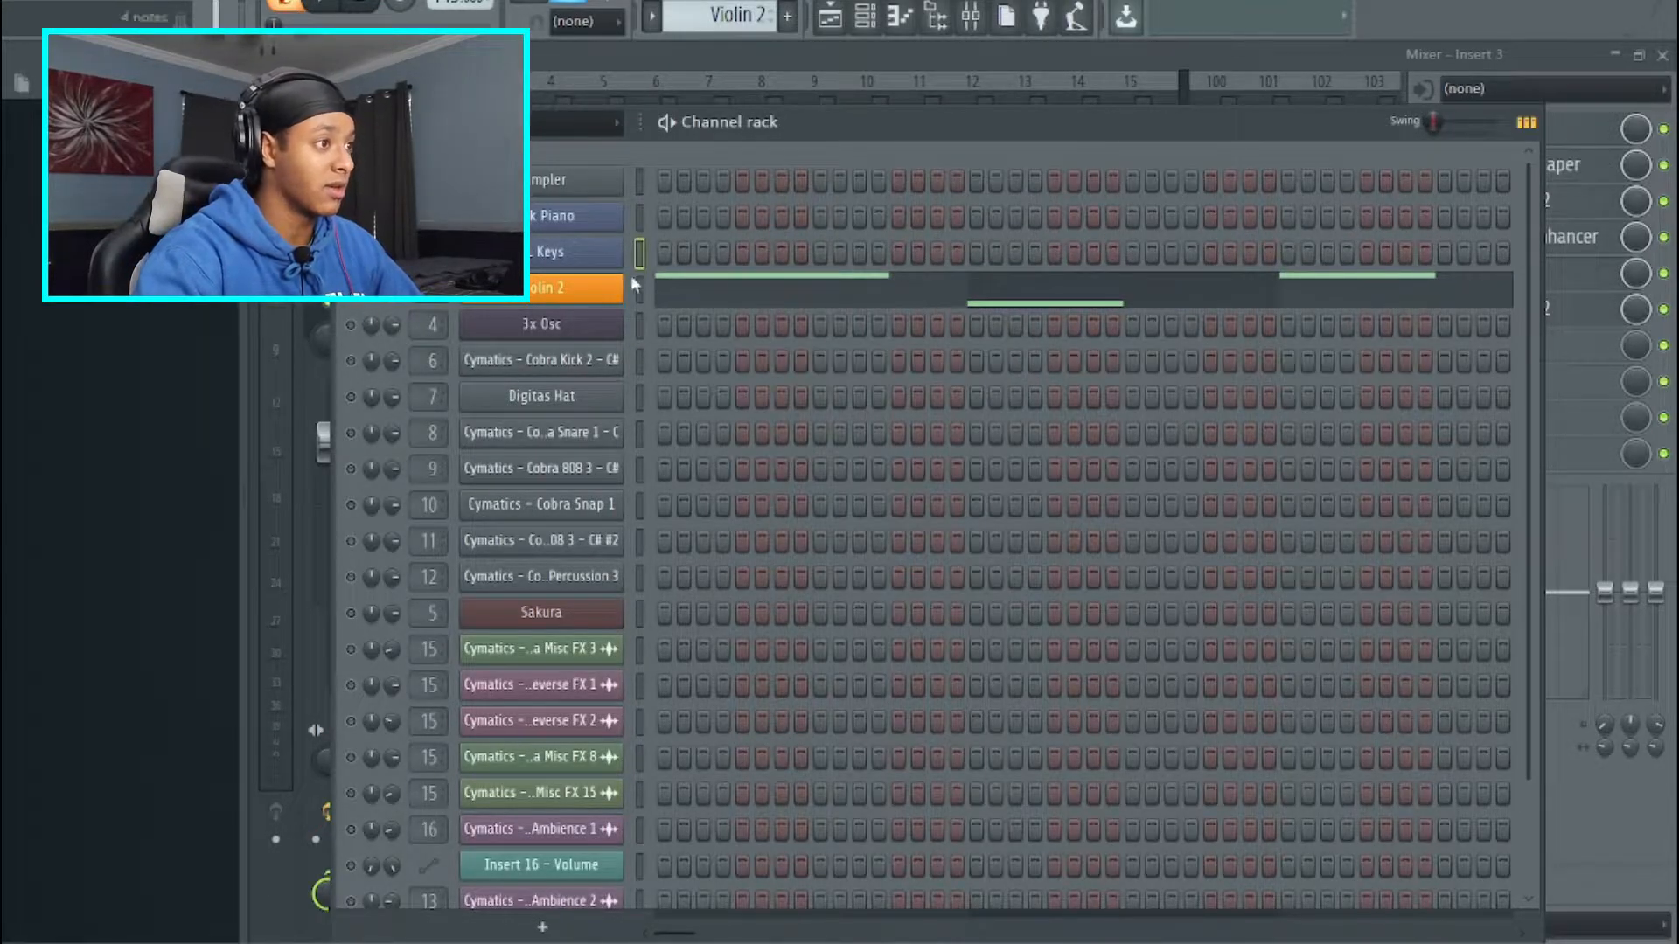
left_click(594, 287)
left_click(1259, 290)
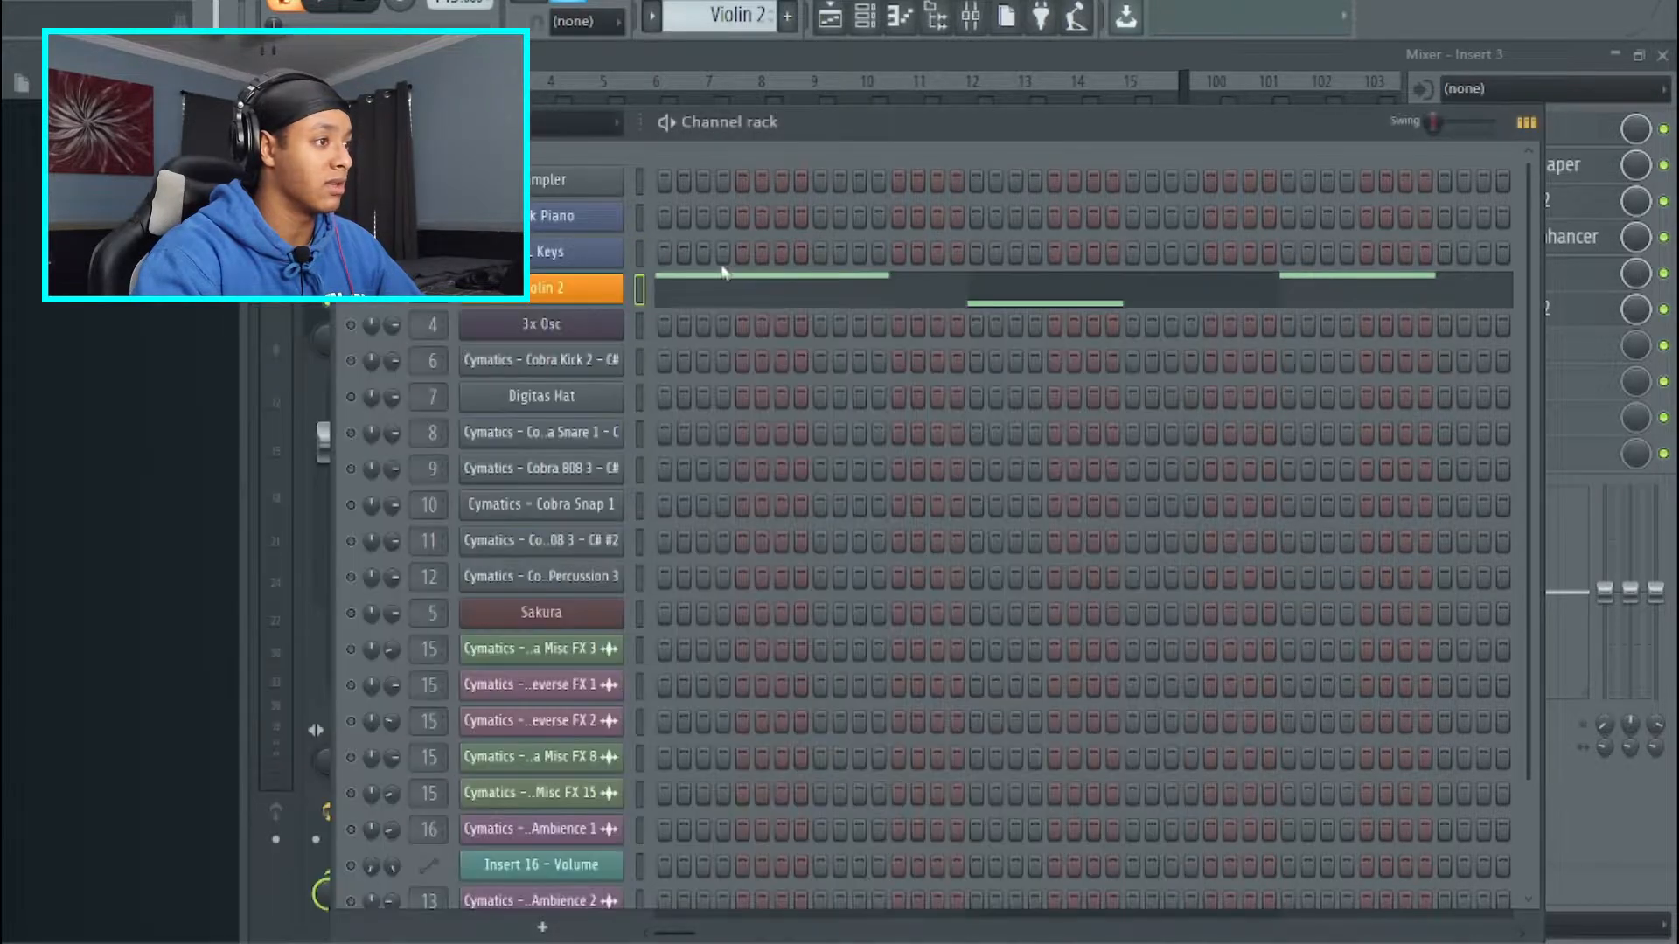
left_click(599, 295)
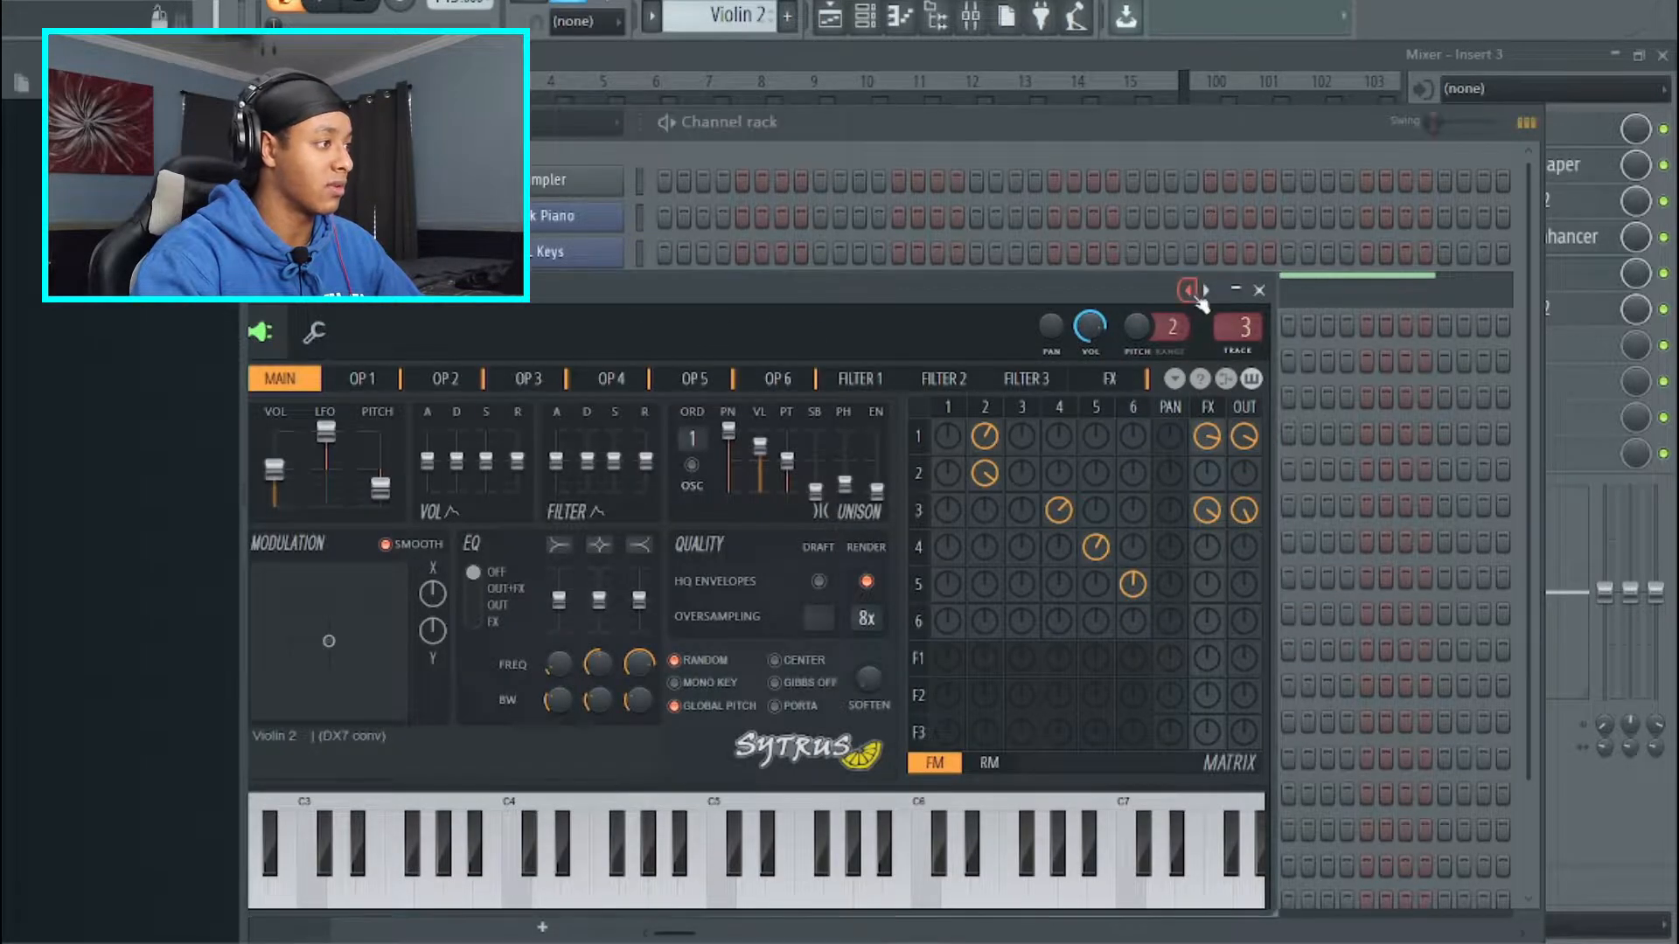
left_click(1259, 290)
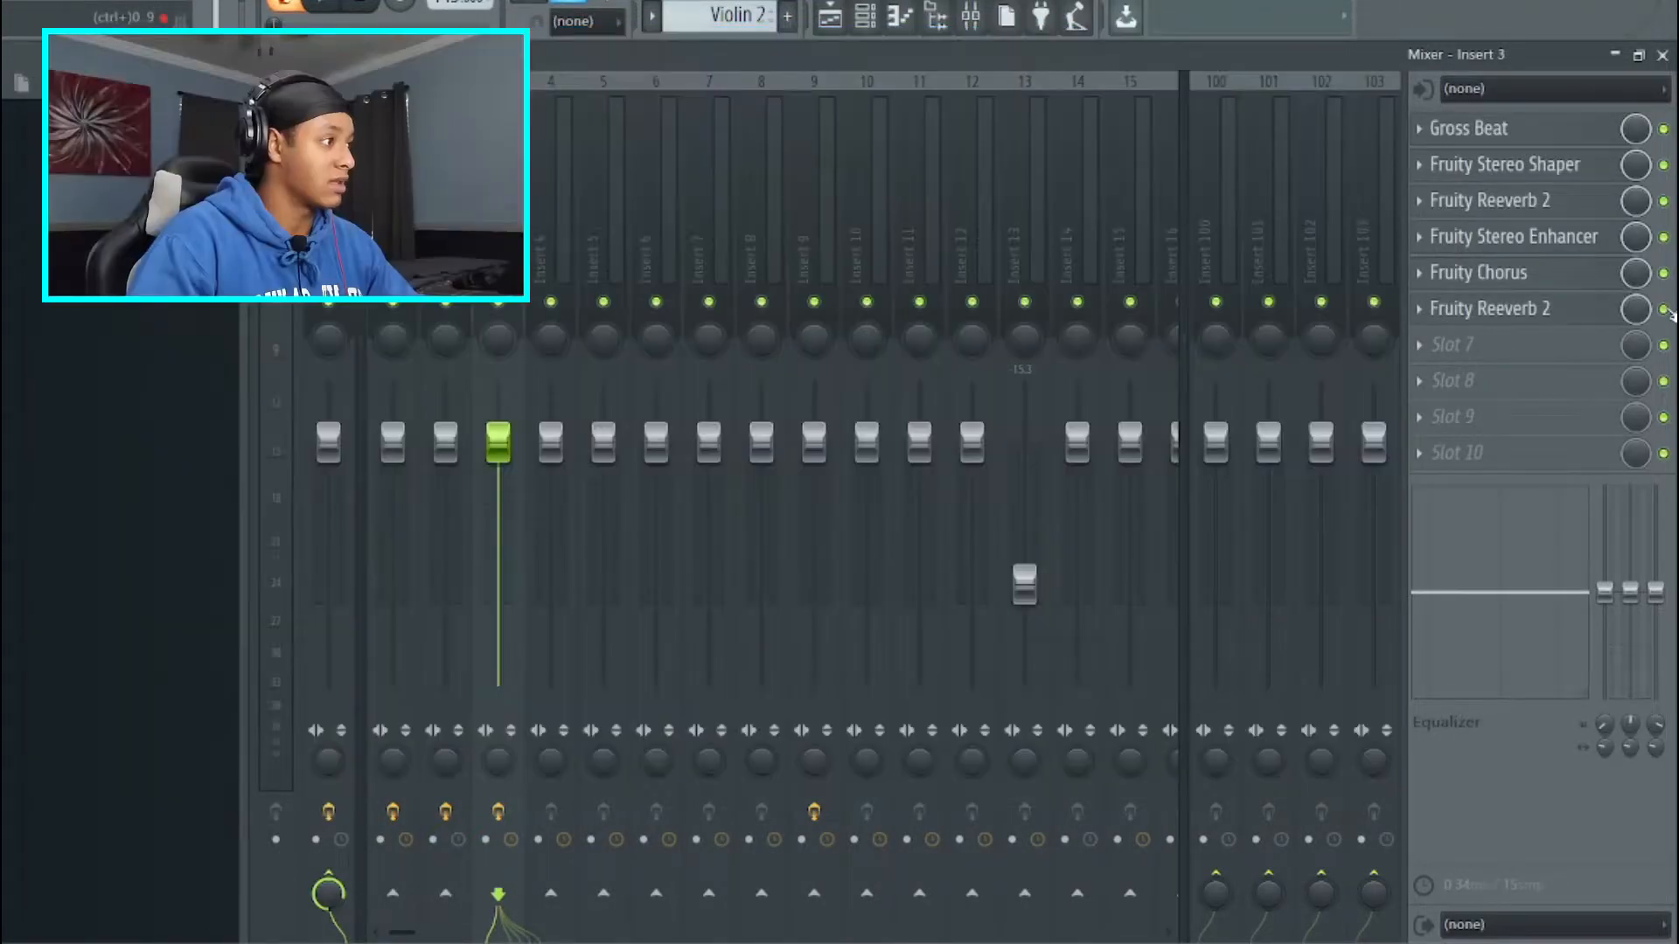
key("F7")
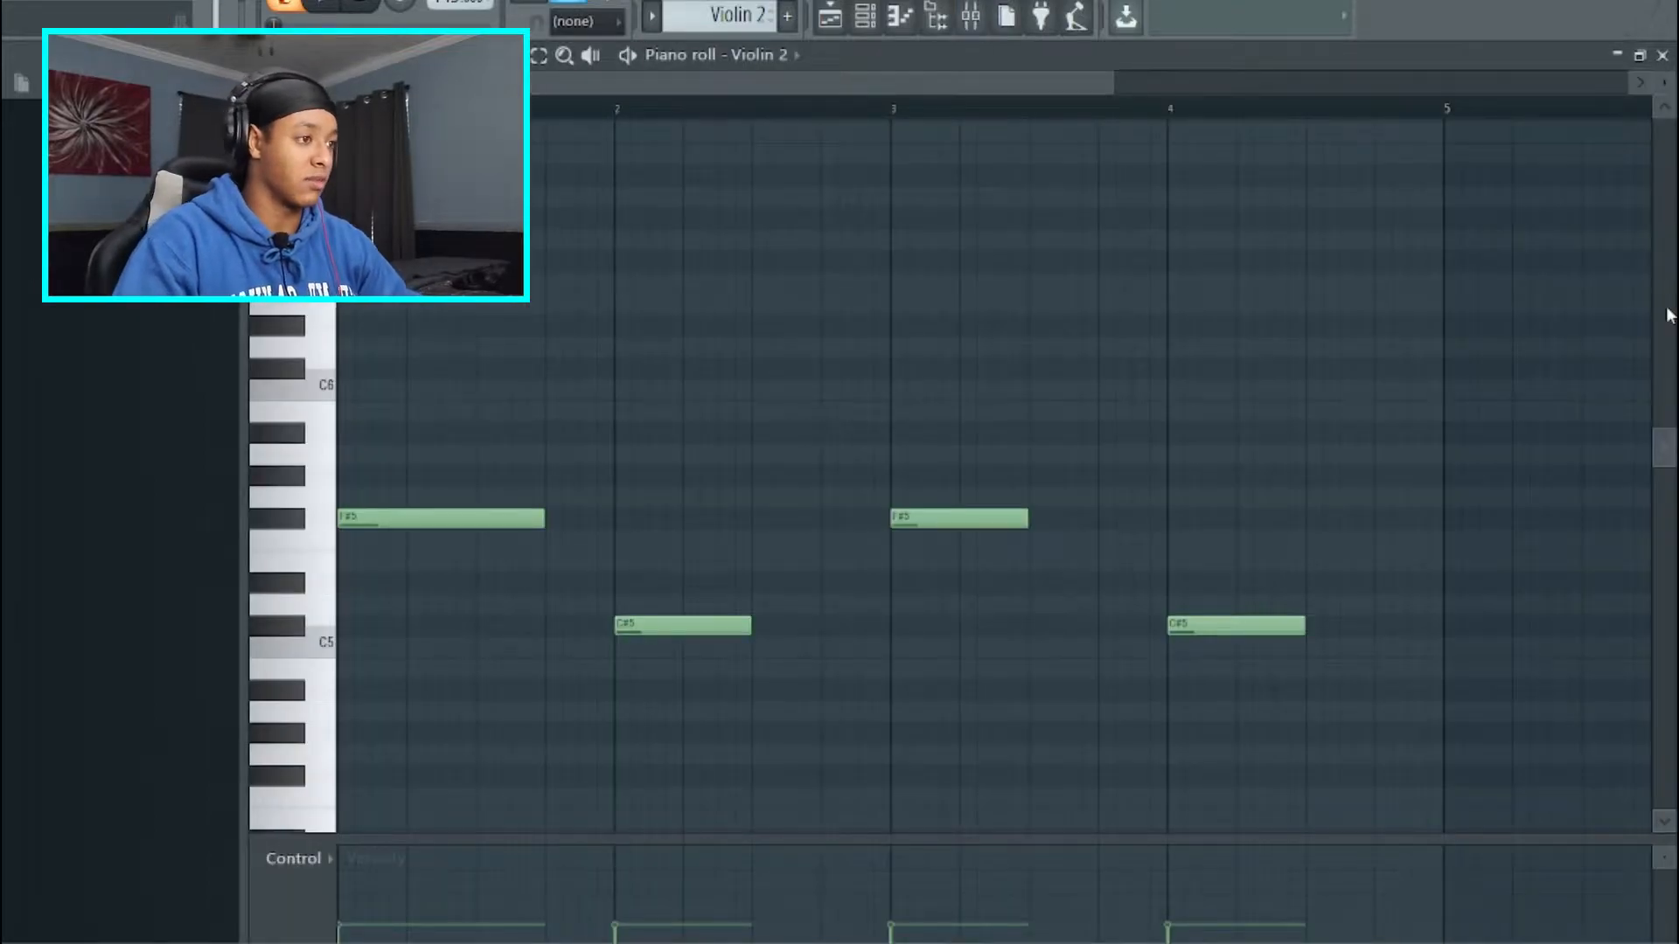
key("space")
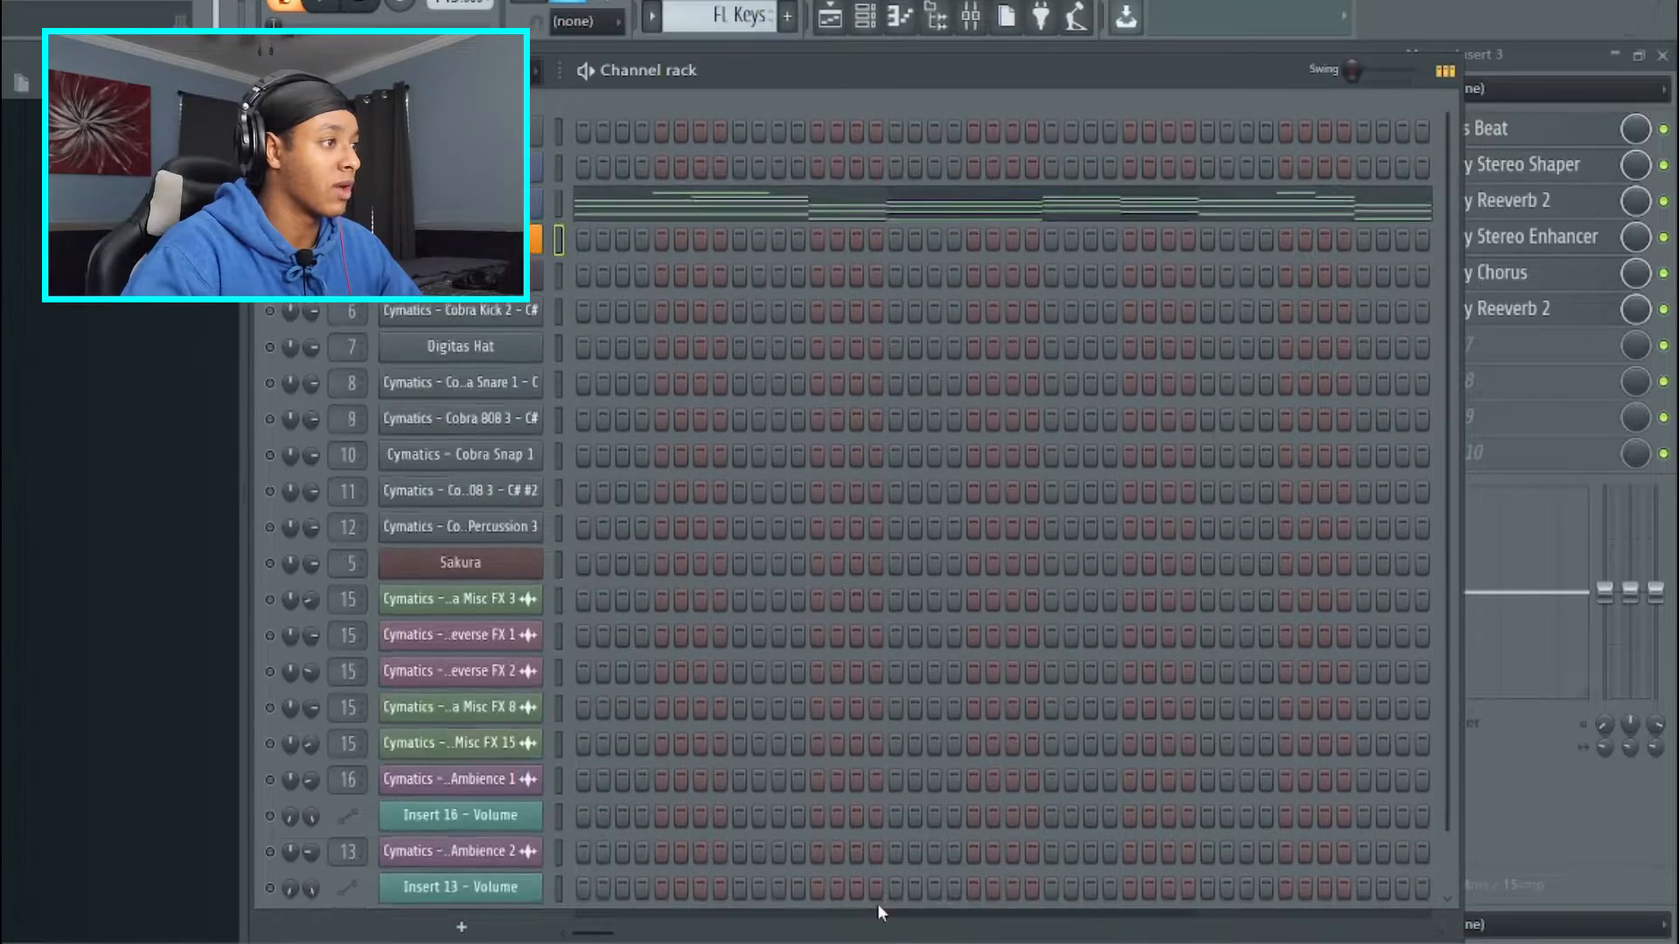
Switch to the 3x Osc pattern, view its oscillator settings, and play its notes in the piano roll.
key("KP_Add")
key("KP_Add")
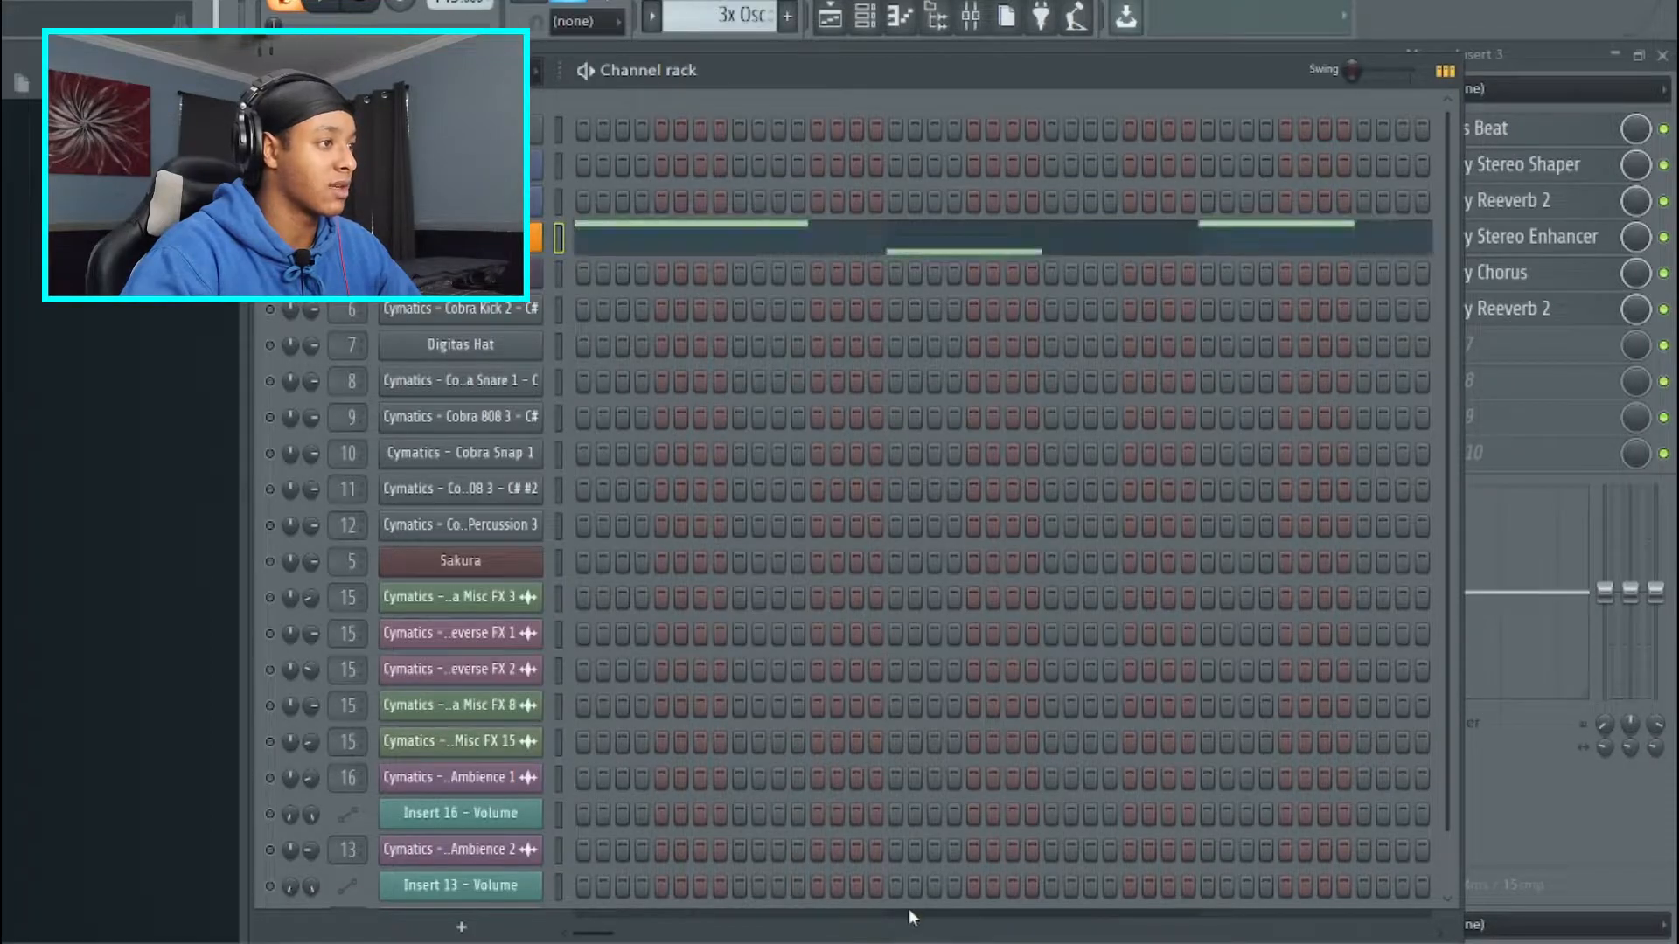
left_click(534, 279)
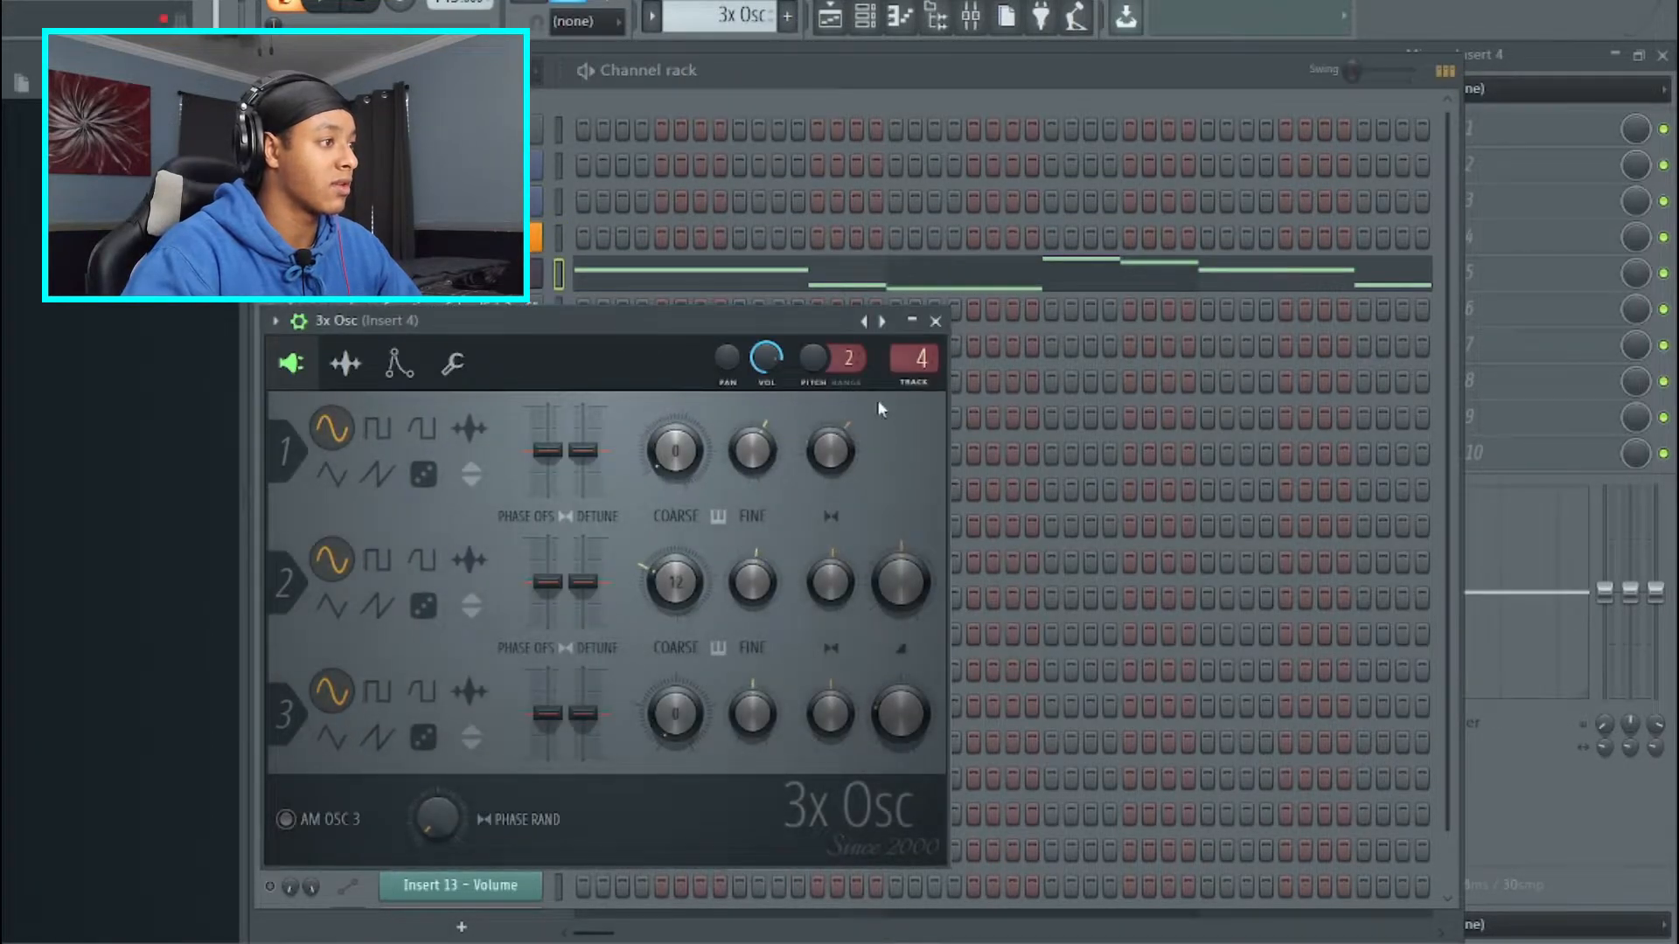
left_click(935, 322)
left_click(858, 285)
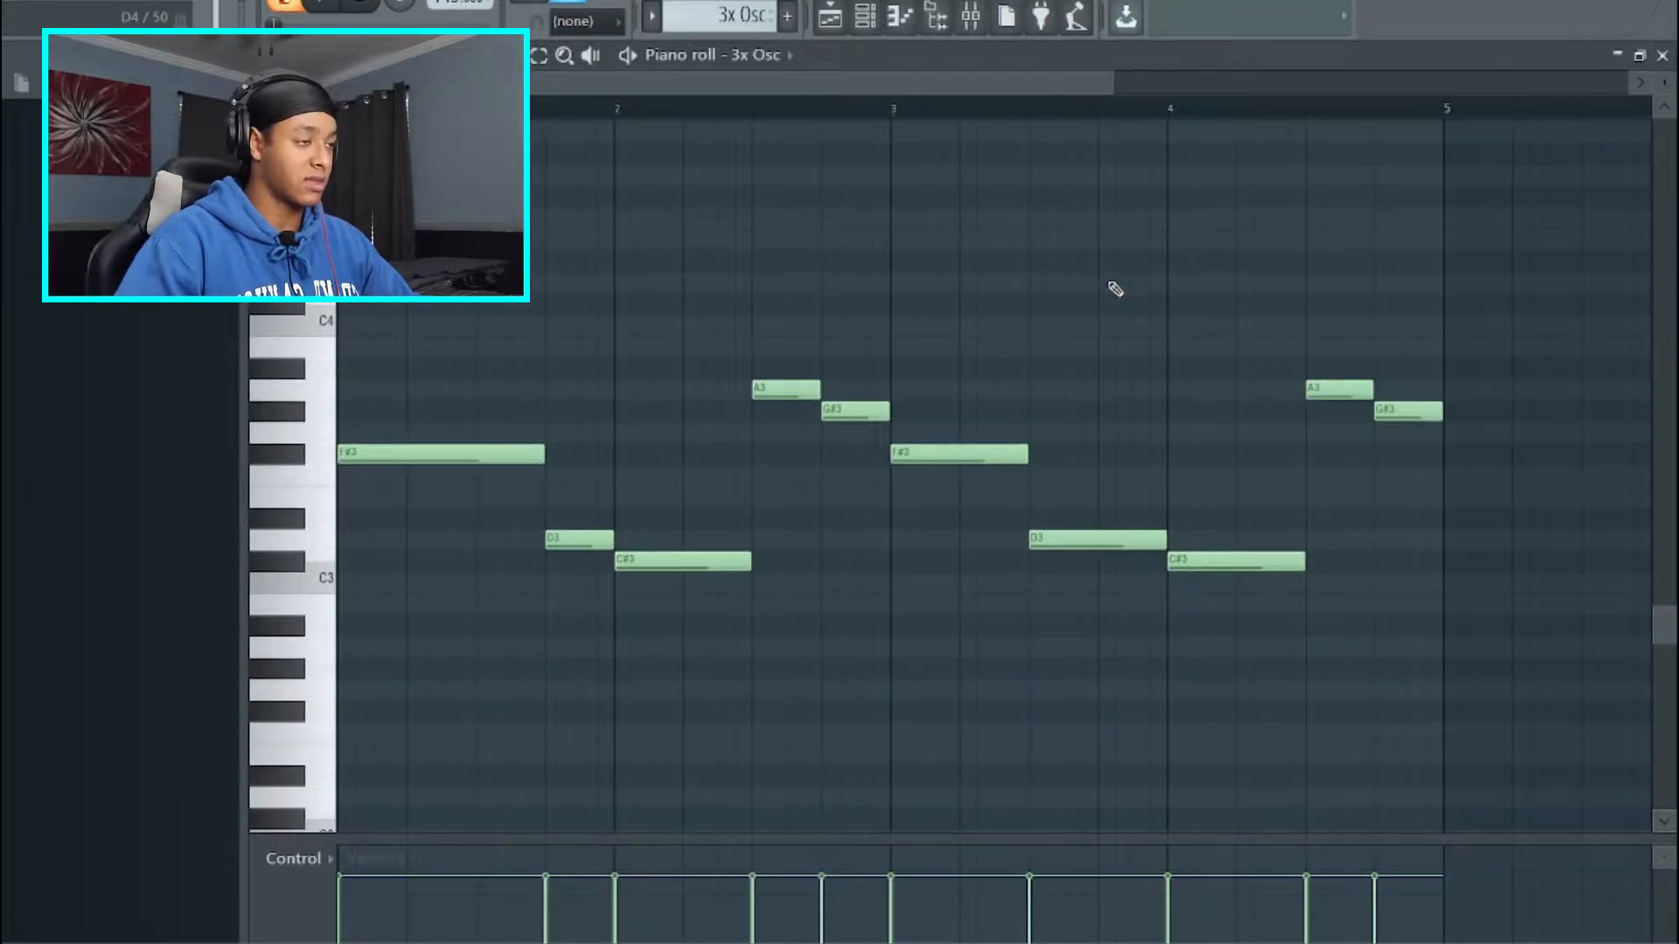
key("space")
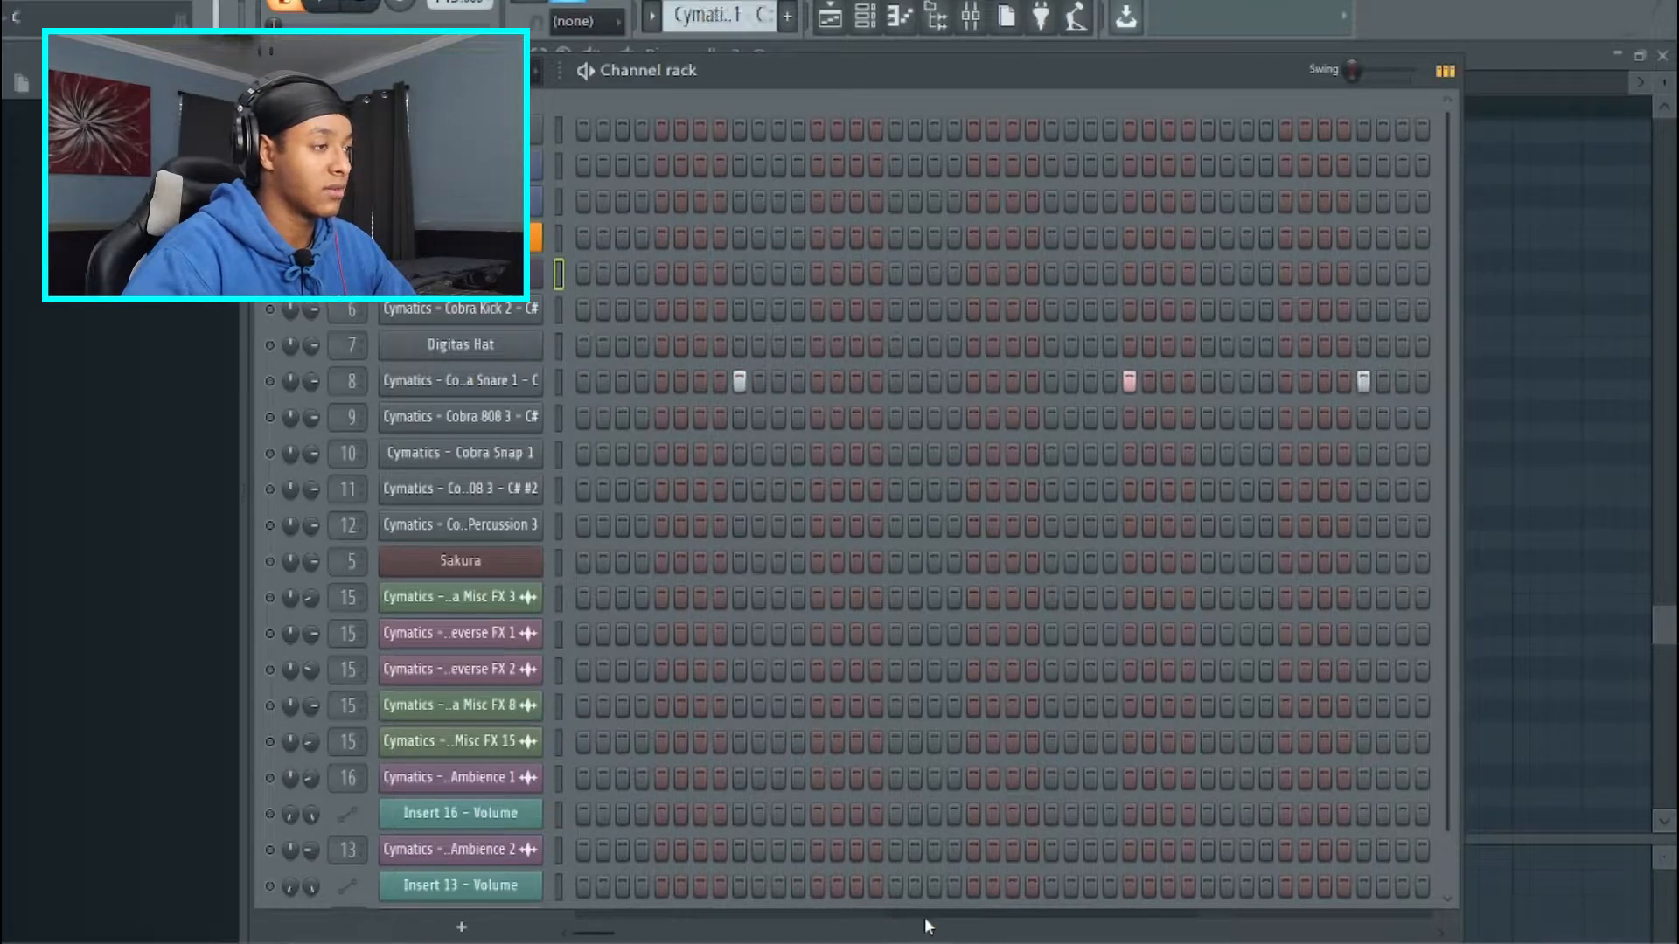
Browse the drum patterns, return to the Cobra 808 3 - C# #2 pattern, and show the playlist arrangement.
key("KP_Add")
key("KP_Add")
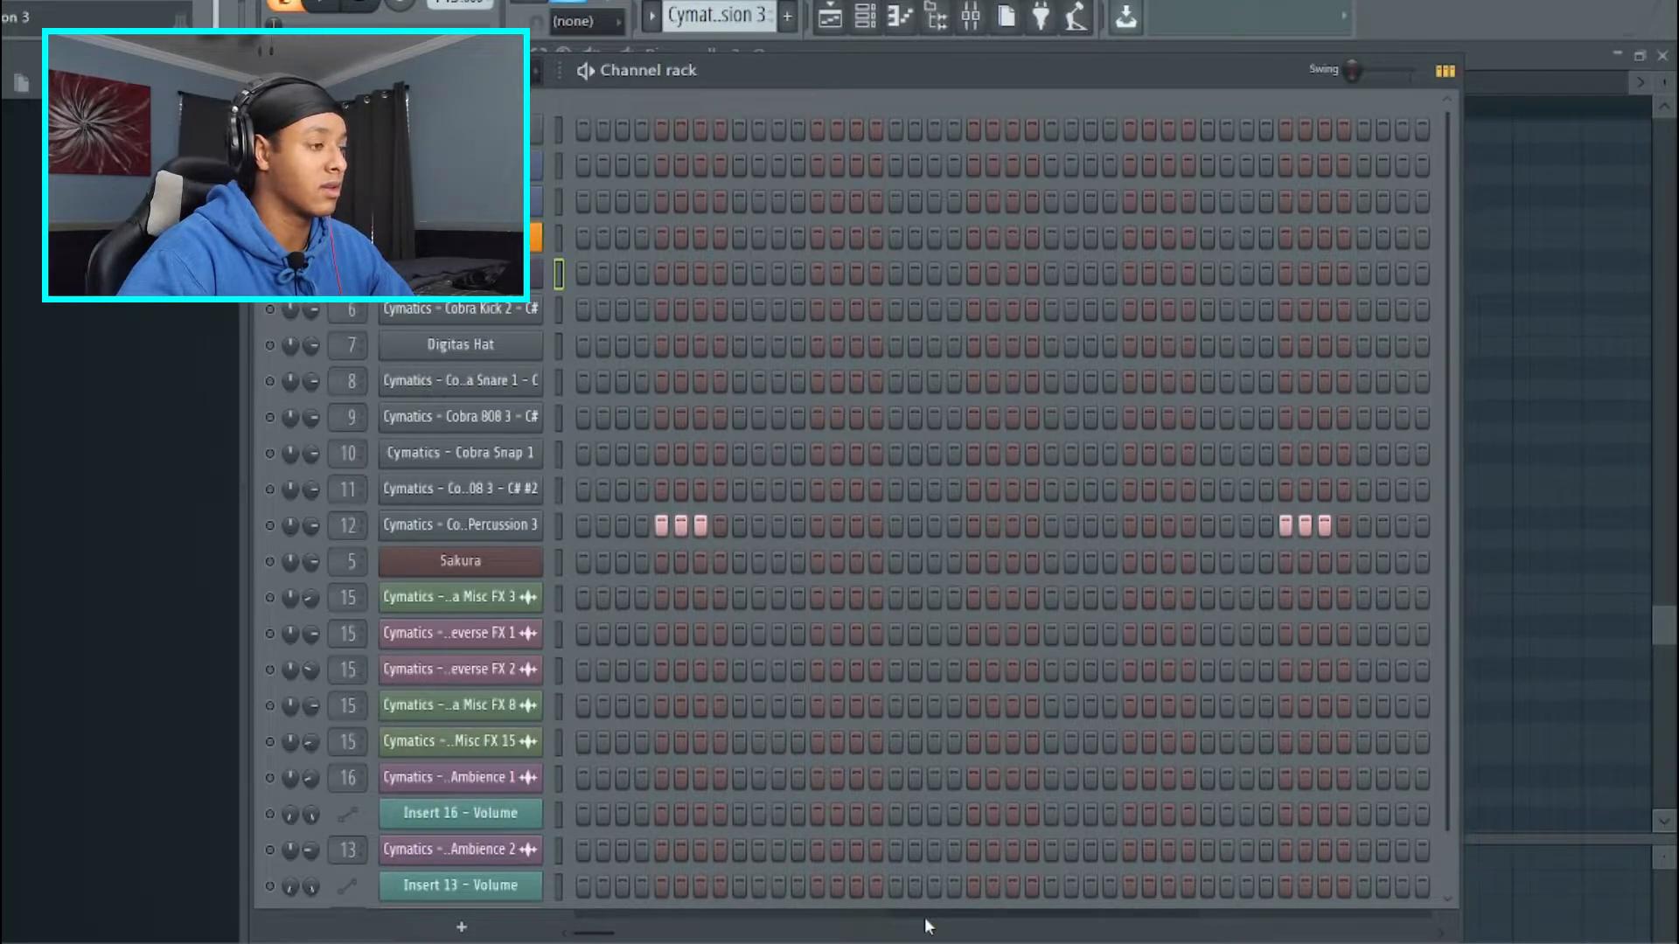
key("KP_Subtract")
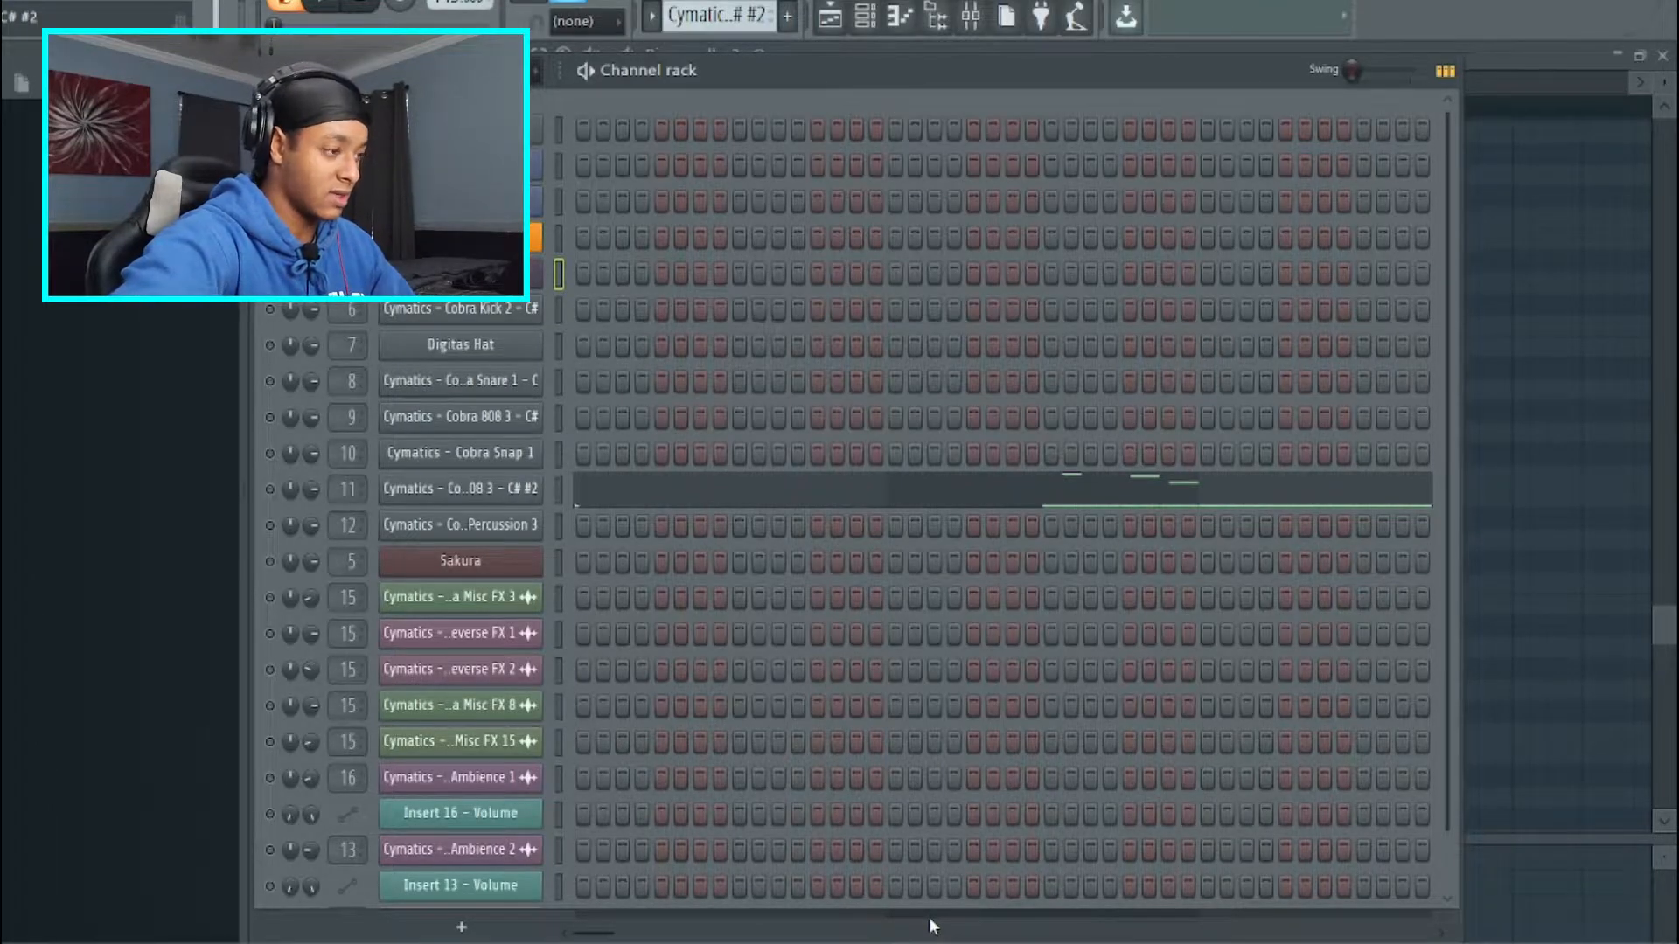
key("F7")
key("F5")
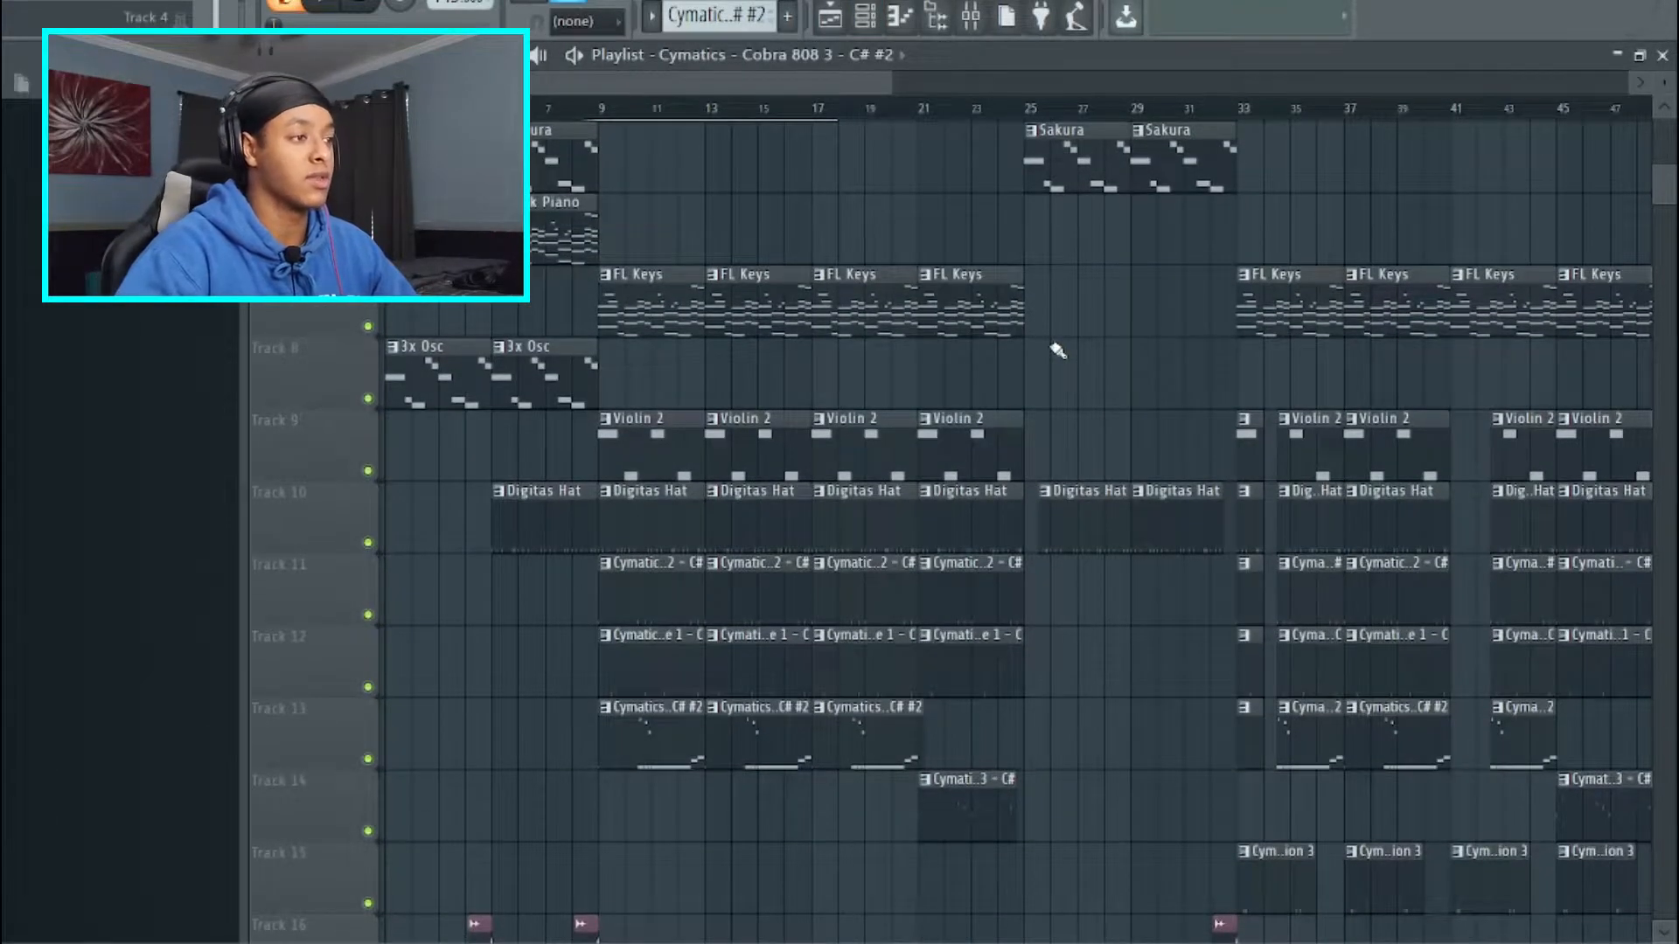
Solo the Digitas Hat clips on playlist track 10 and audition them.
scroll(1058, 350, "down", 2)
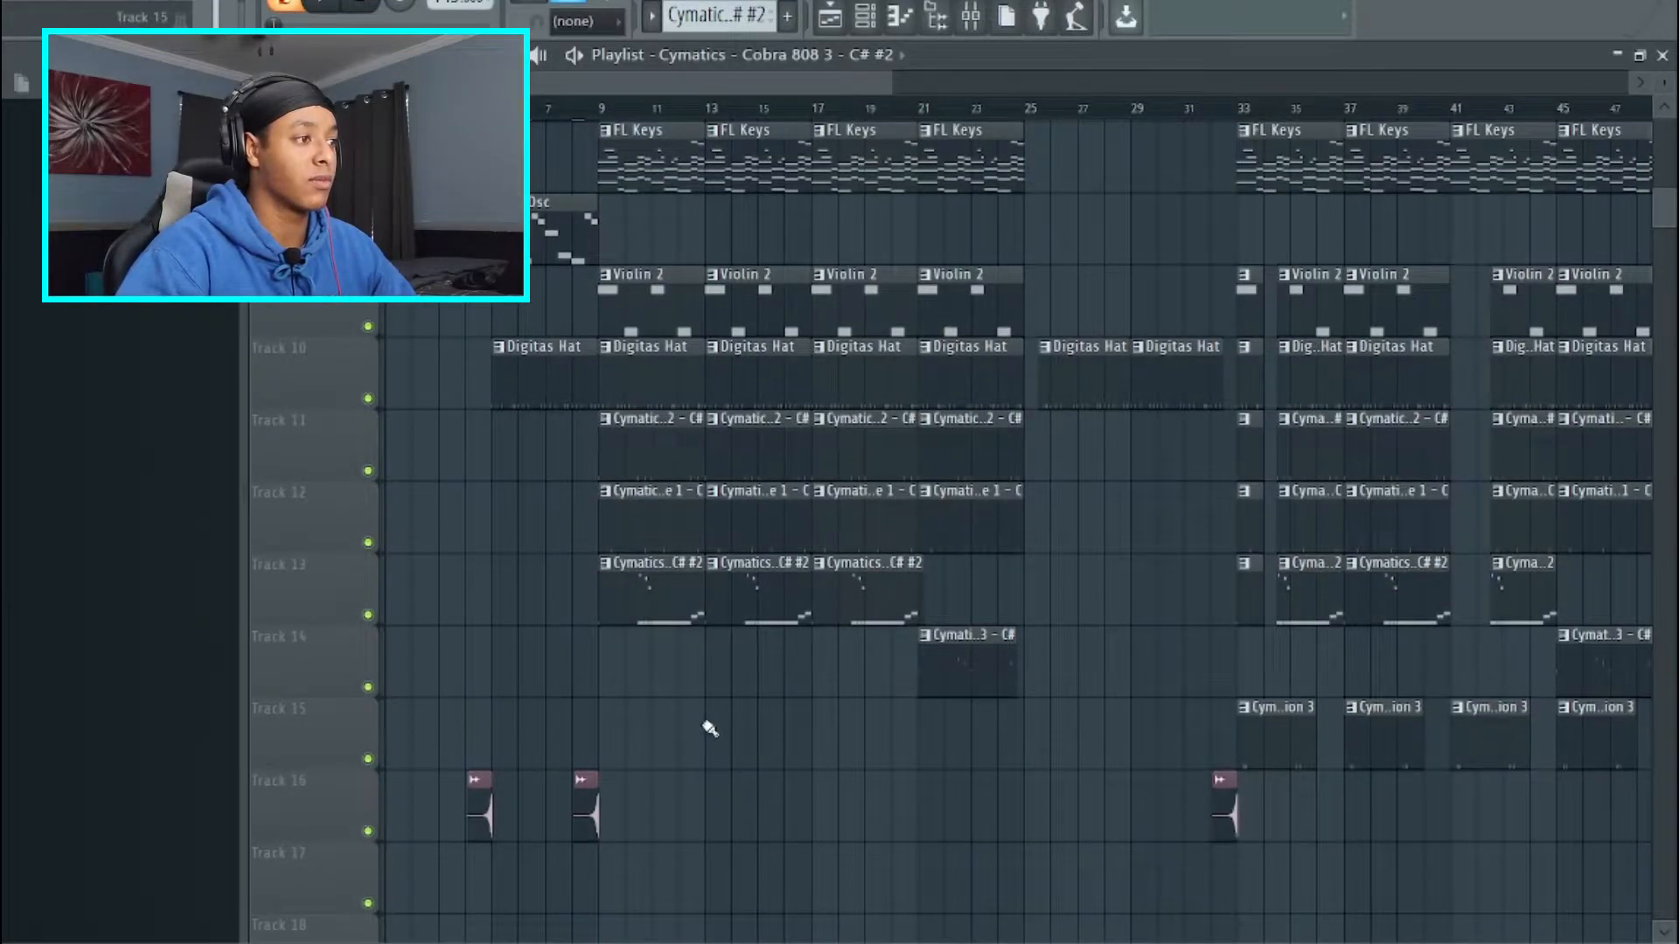
right_click(368, 400)
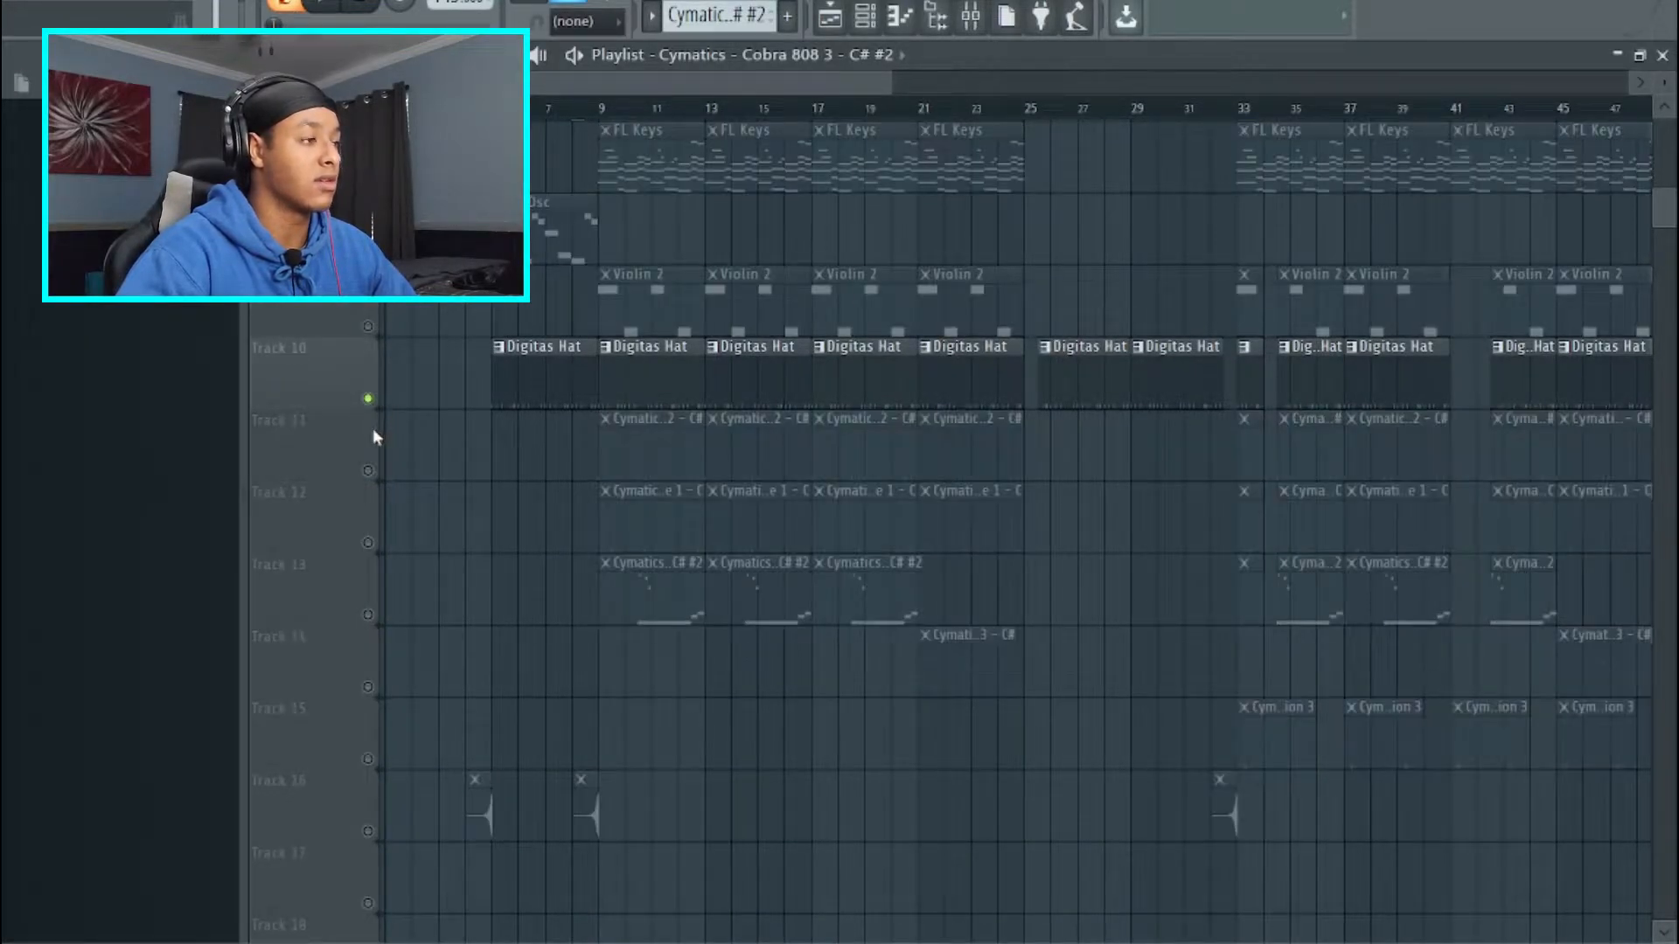
right_click(368, 471)
right_click(369, 399)
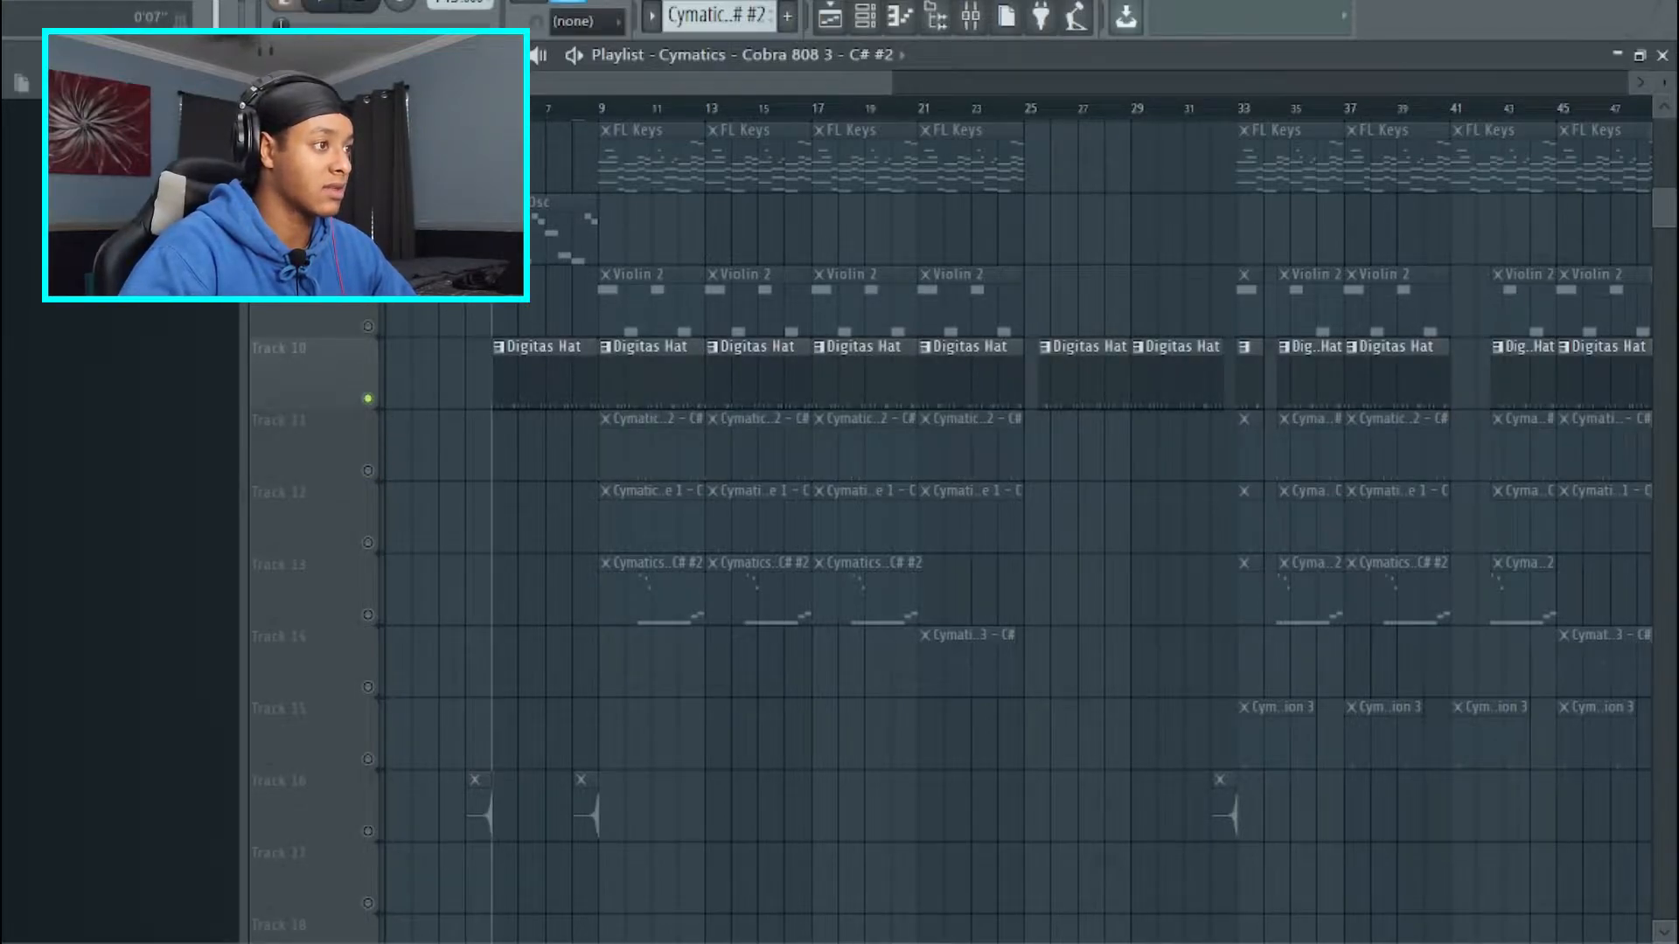
key("space")
key("space")
Open a Digitas Hat clip in the piano roll and play its hi-hat pattern.
double_click(553, 358)
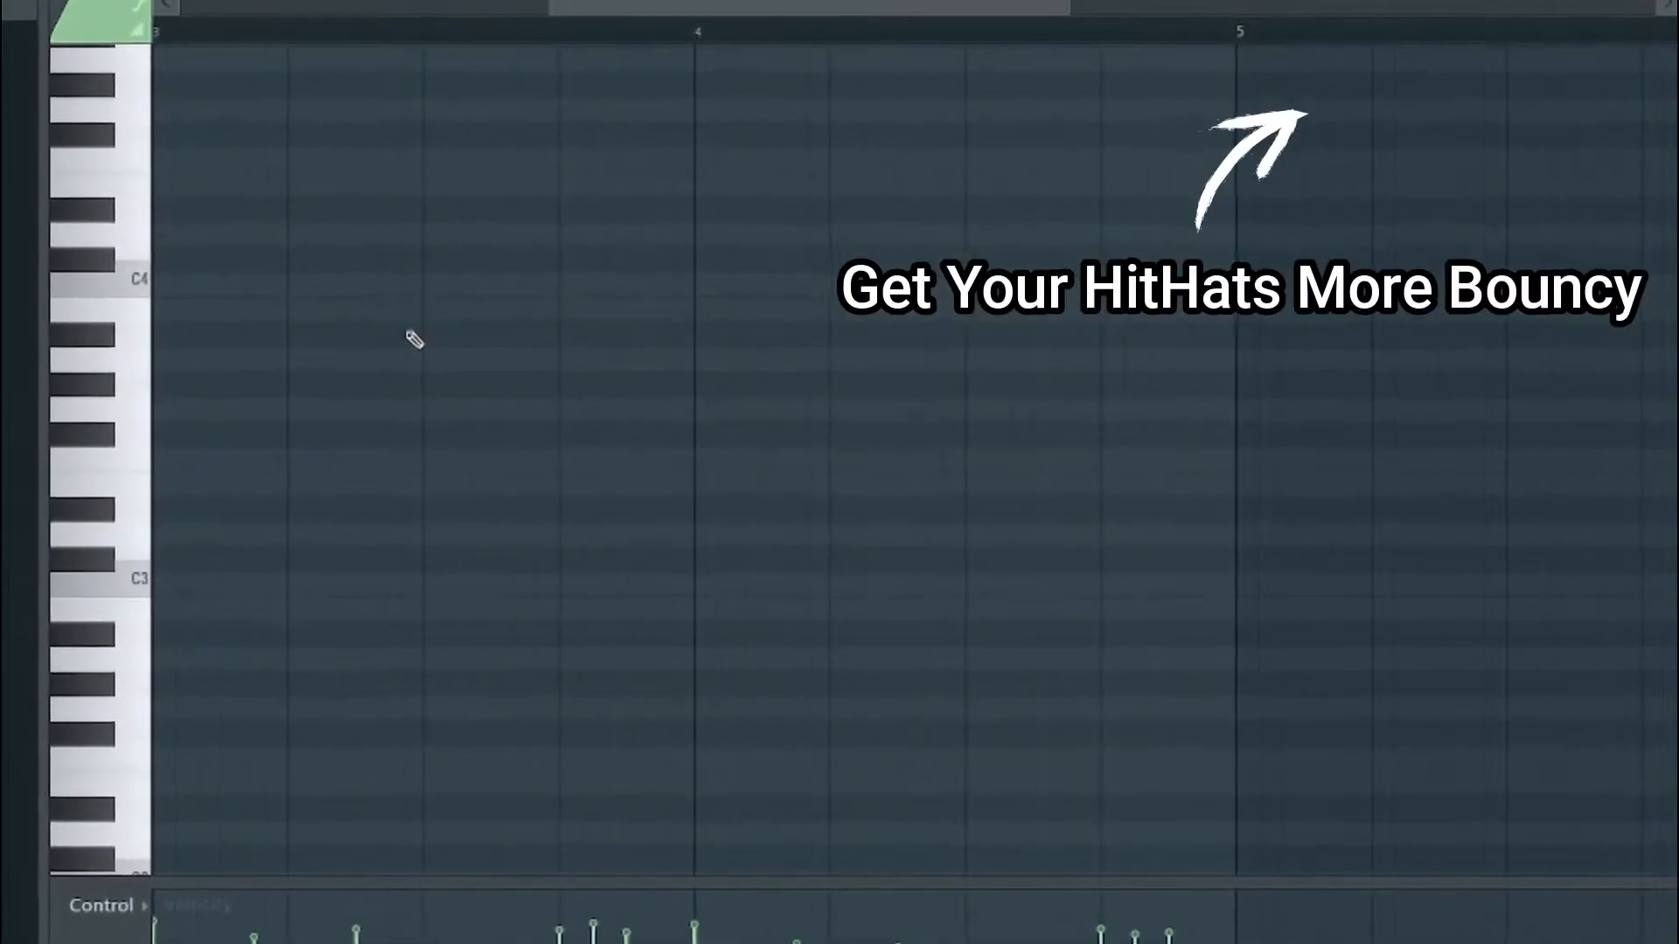
key("space")
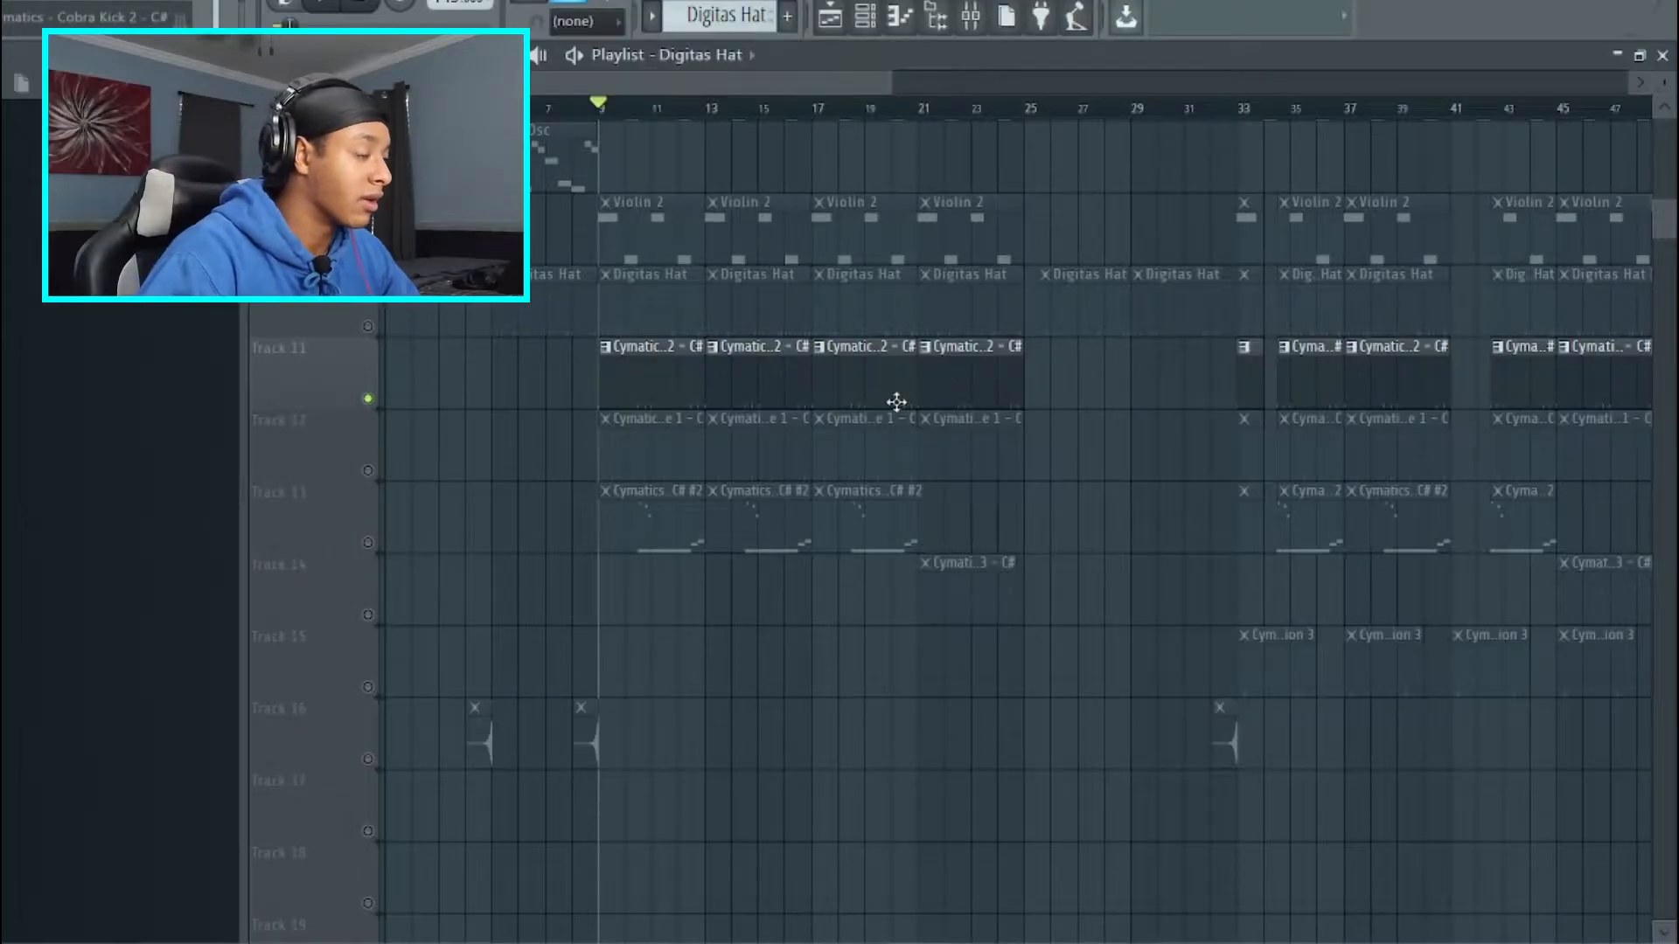
Open a Cobra Kick 2 clip from playlist track 11 in the piano roll and play its kick pattern.
scroll(896, 402, "down", 1)
double_click(664, 379)
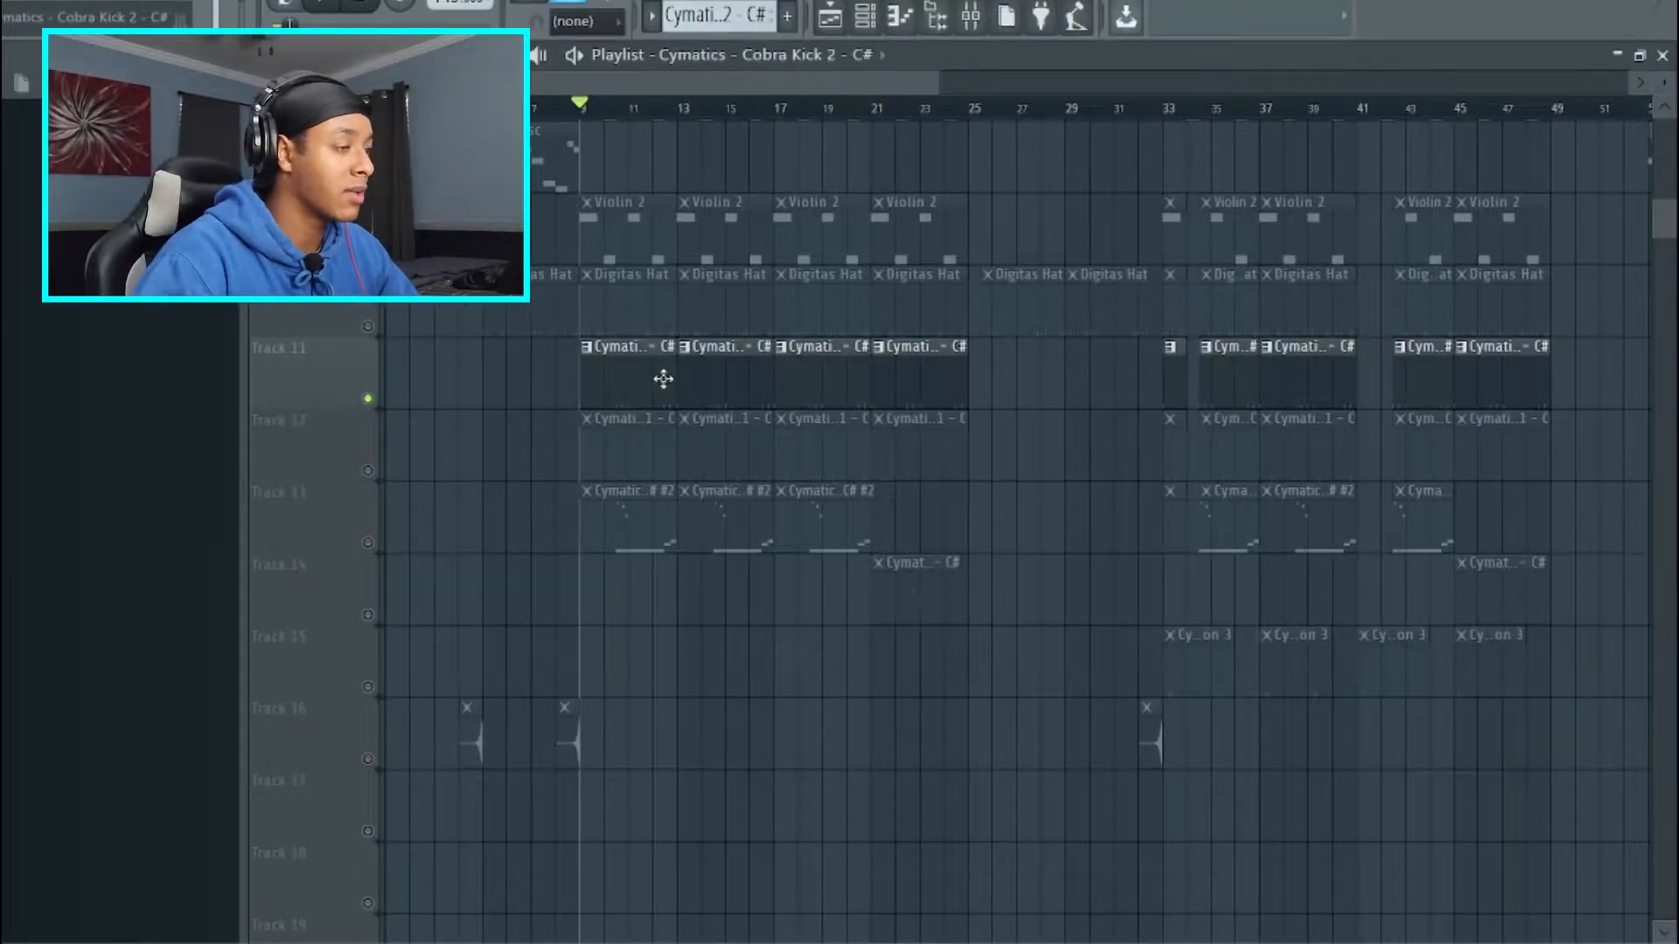
scroll(1214, 409, "down", 1)
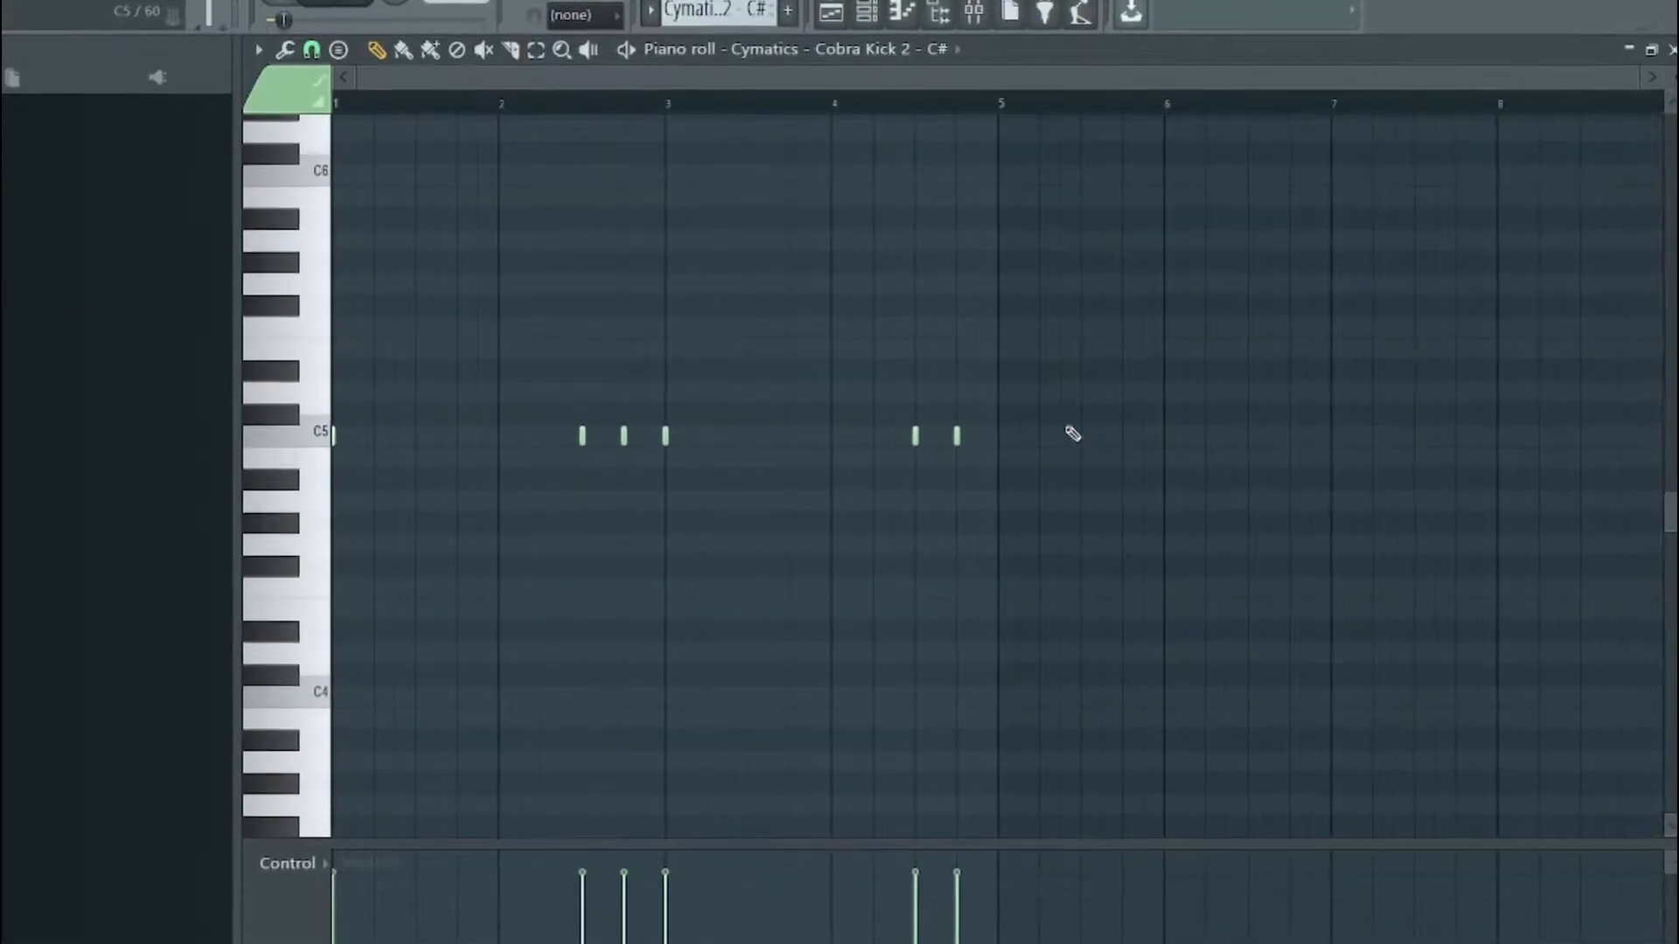
key("space")
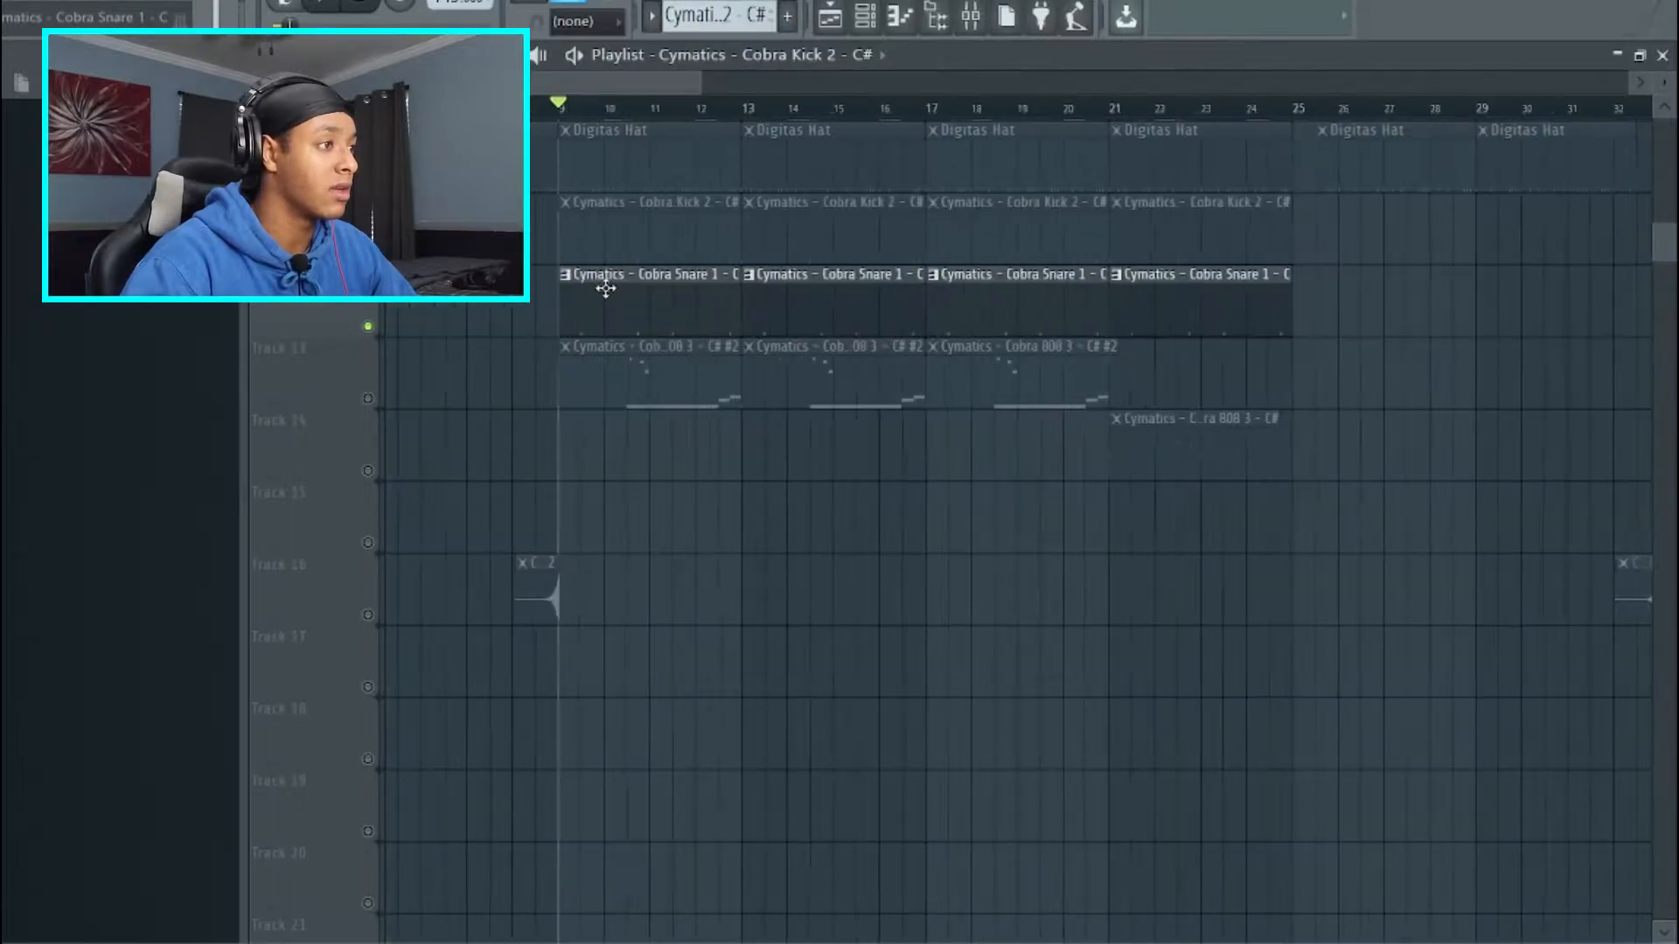
Open a Cobra Snare 1 clip from playlist track 12 in the piano roll and audition its snare pattern.
double_click(621, 310)
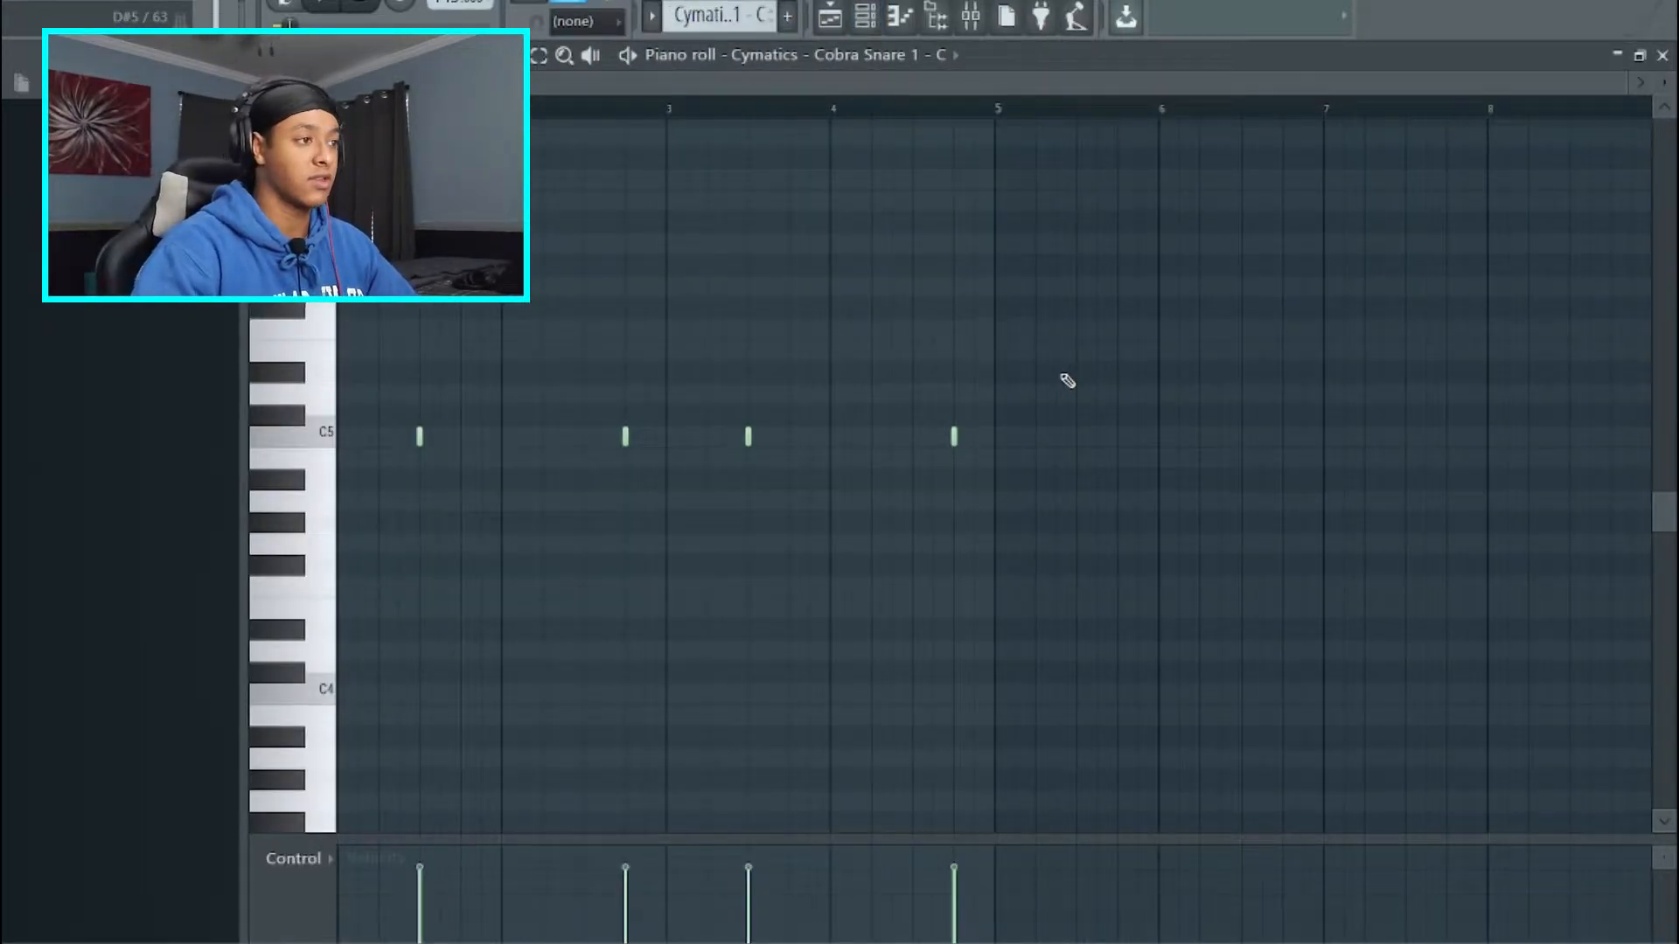
key("space")
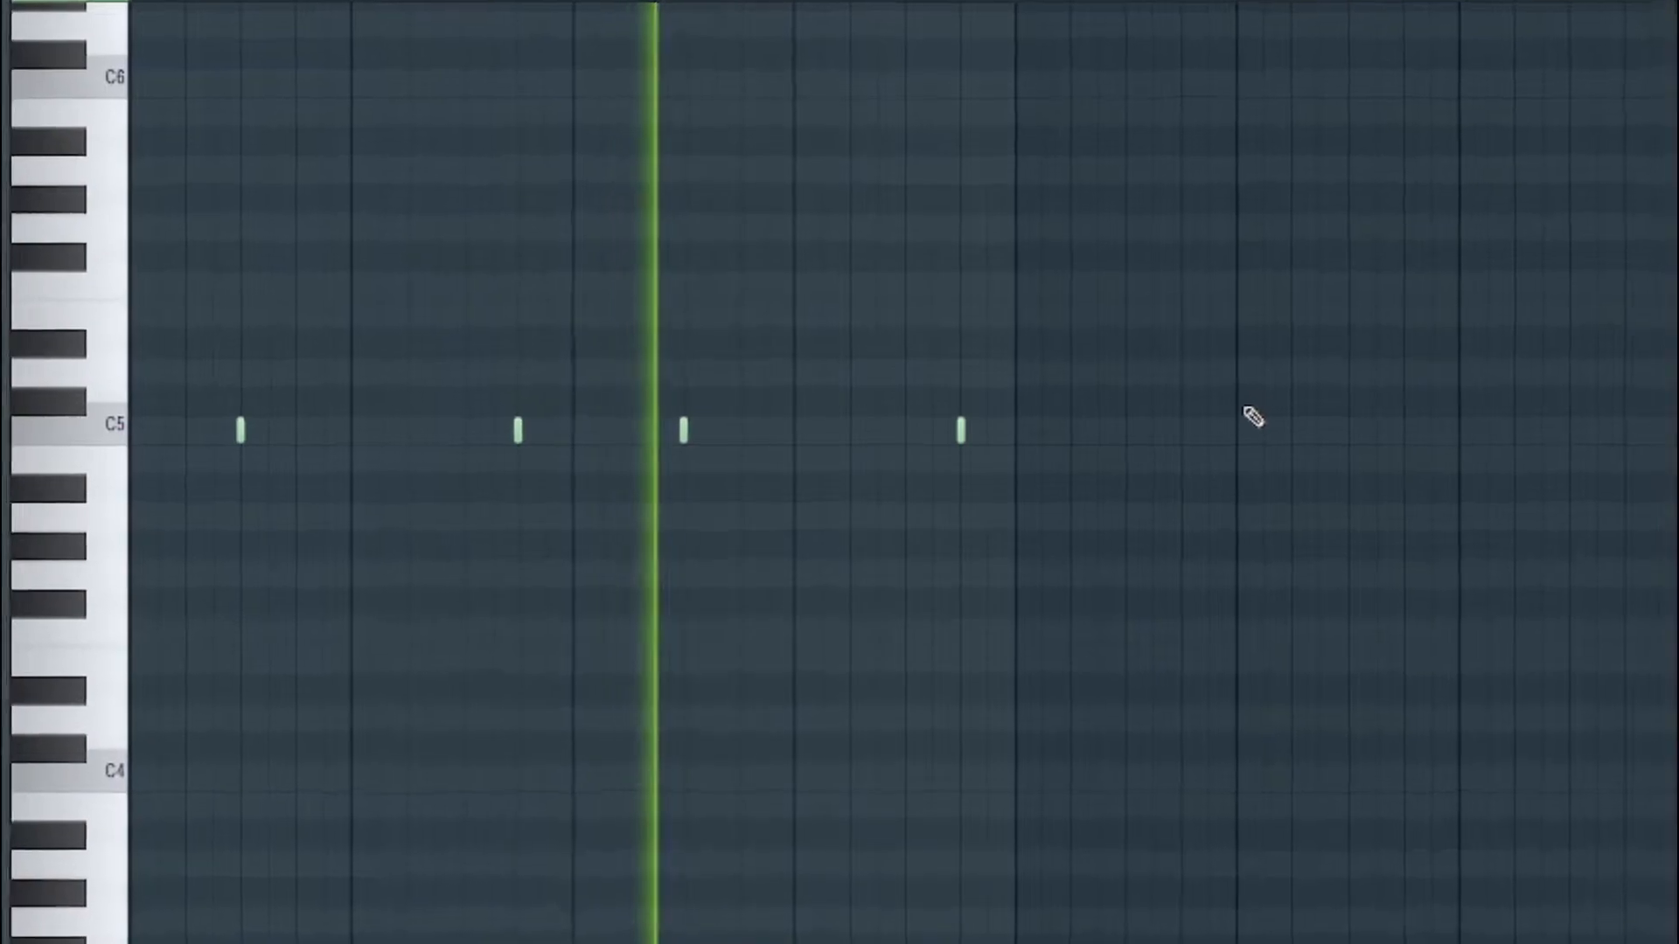
key("space")
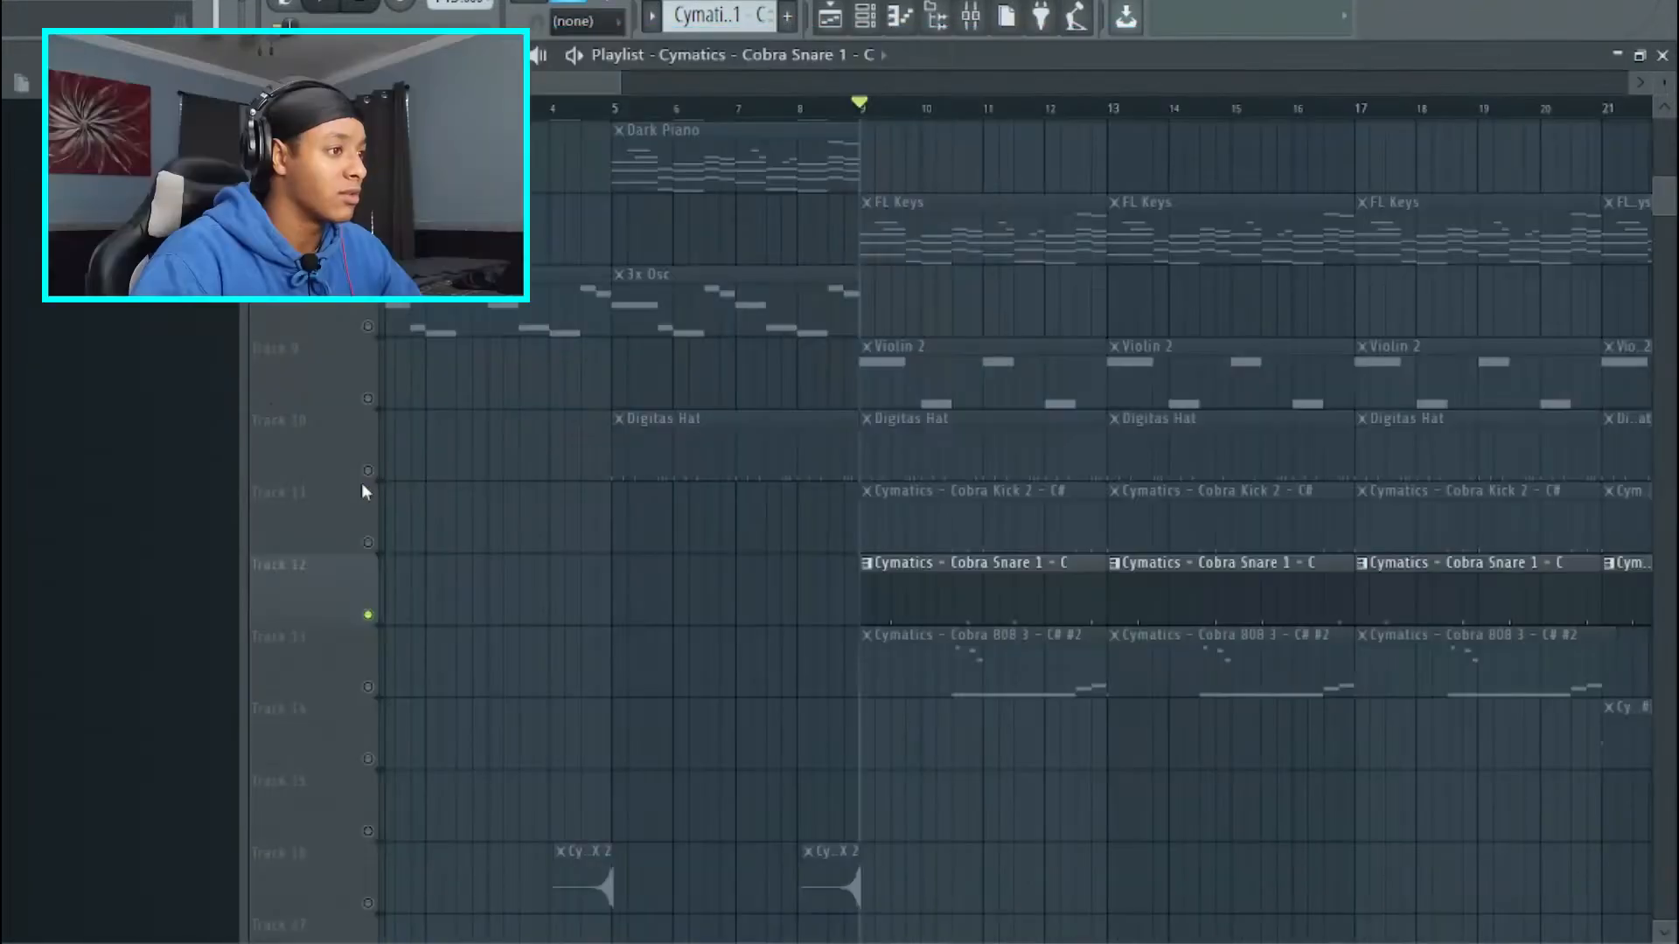
Unmute the Digitas Hat track 10 and the Cobra Kick 2 track 11 alongside the snare track in the playlist.
left_click(368, 472)
left_click(368, 543)
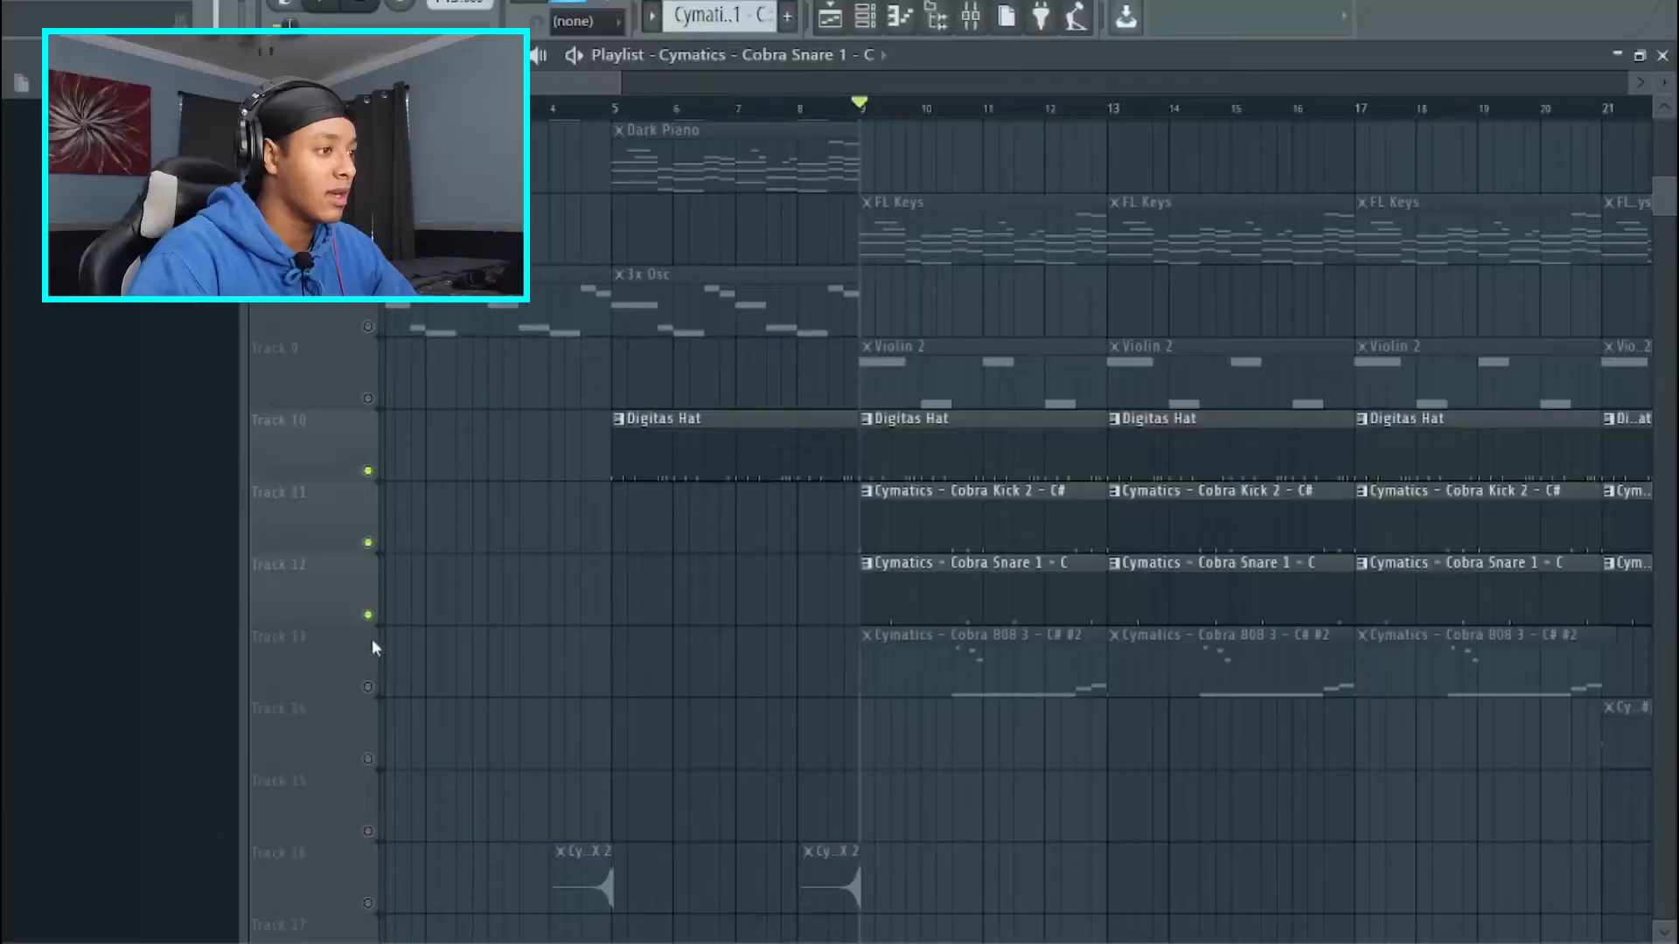
Solo the Cobra 808 3 track 13, open its first clip in the piano roll and play the 808 pattern.
right_click(377, 689)
scroll(997, 679, "up", 3)
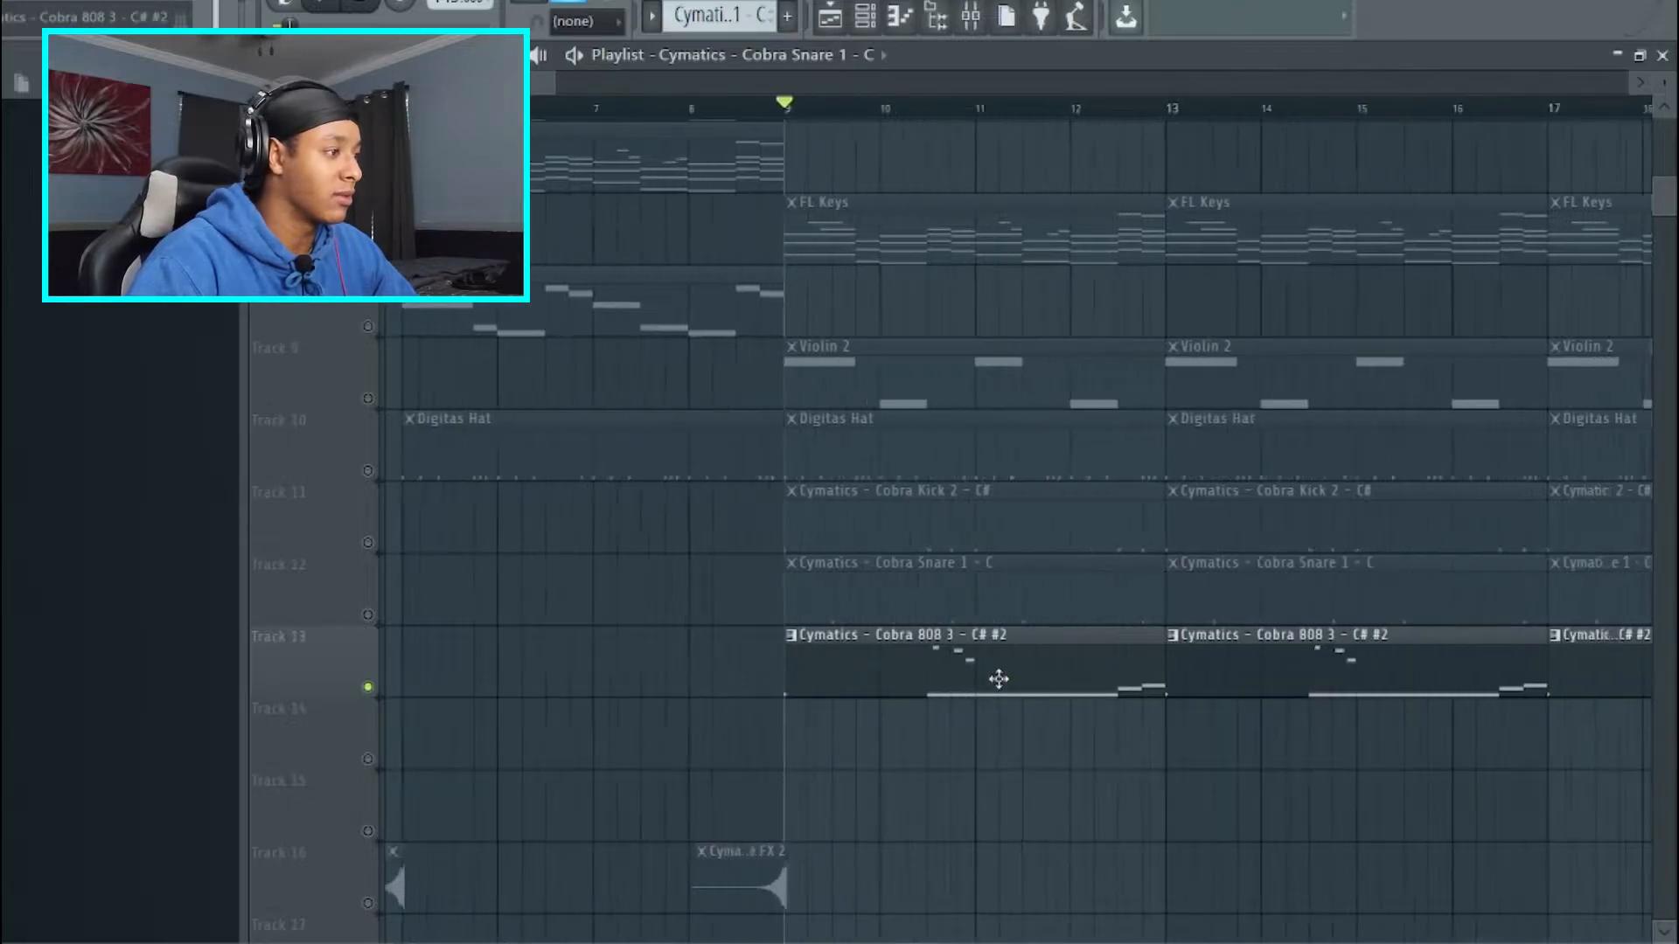
double_click(1000, 681)
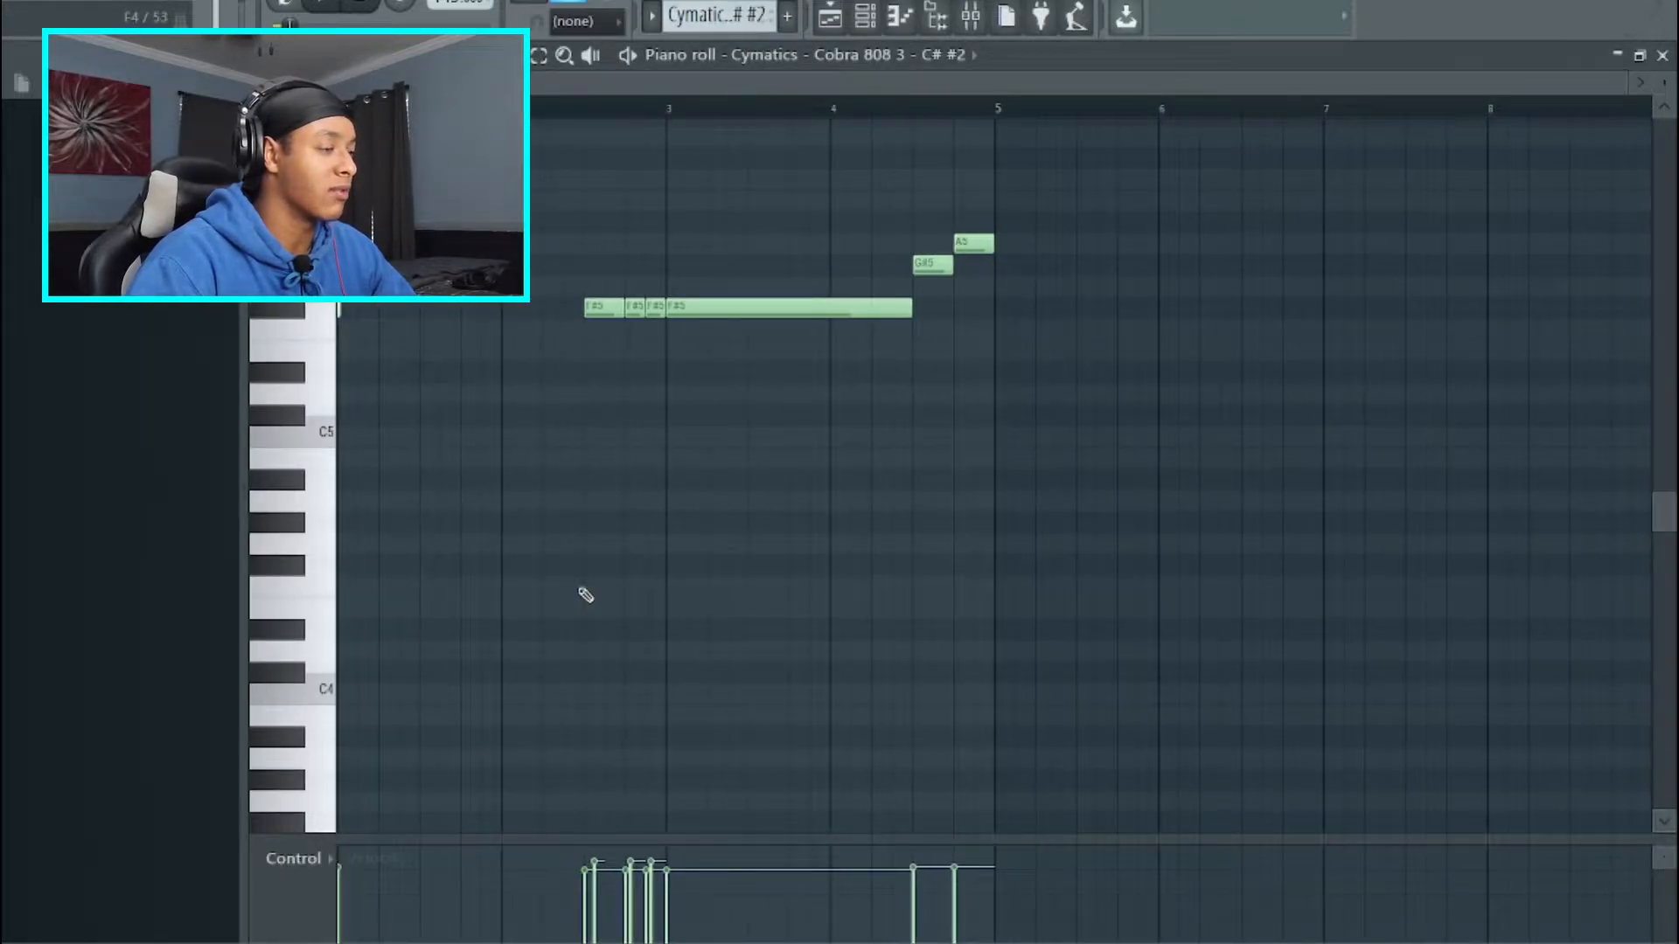
scroll(585, 592, "up", 5)
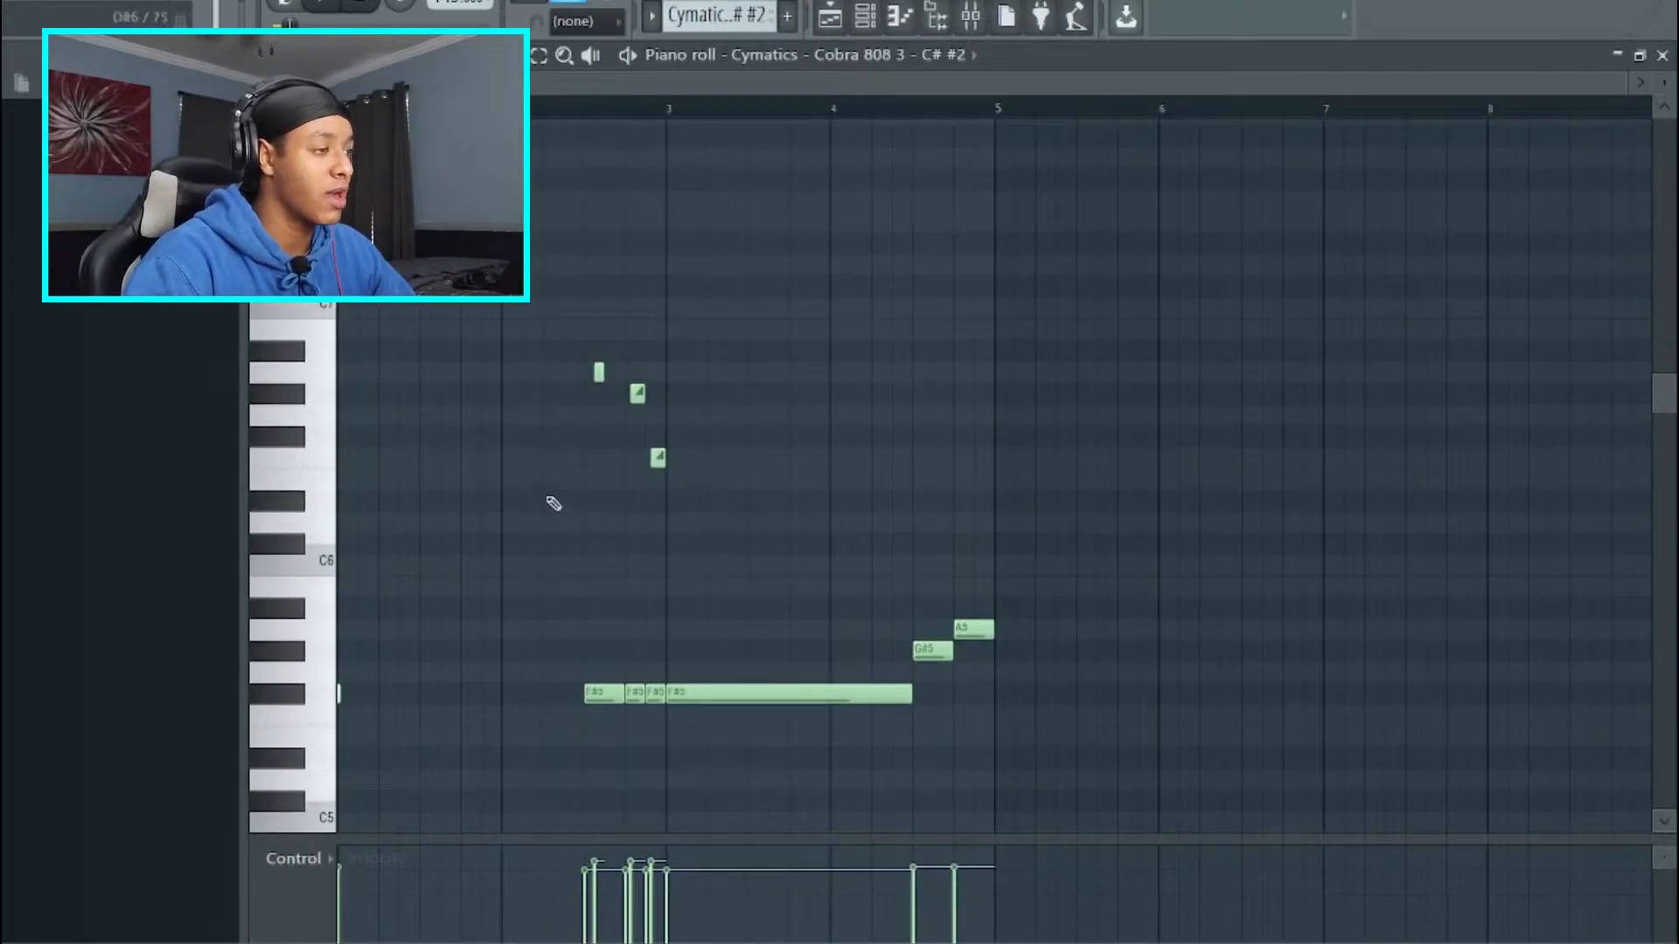
scroll(488, 514, "up", 5)
left_click_drag(560, 82, 459, 82)
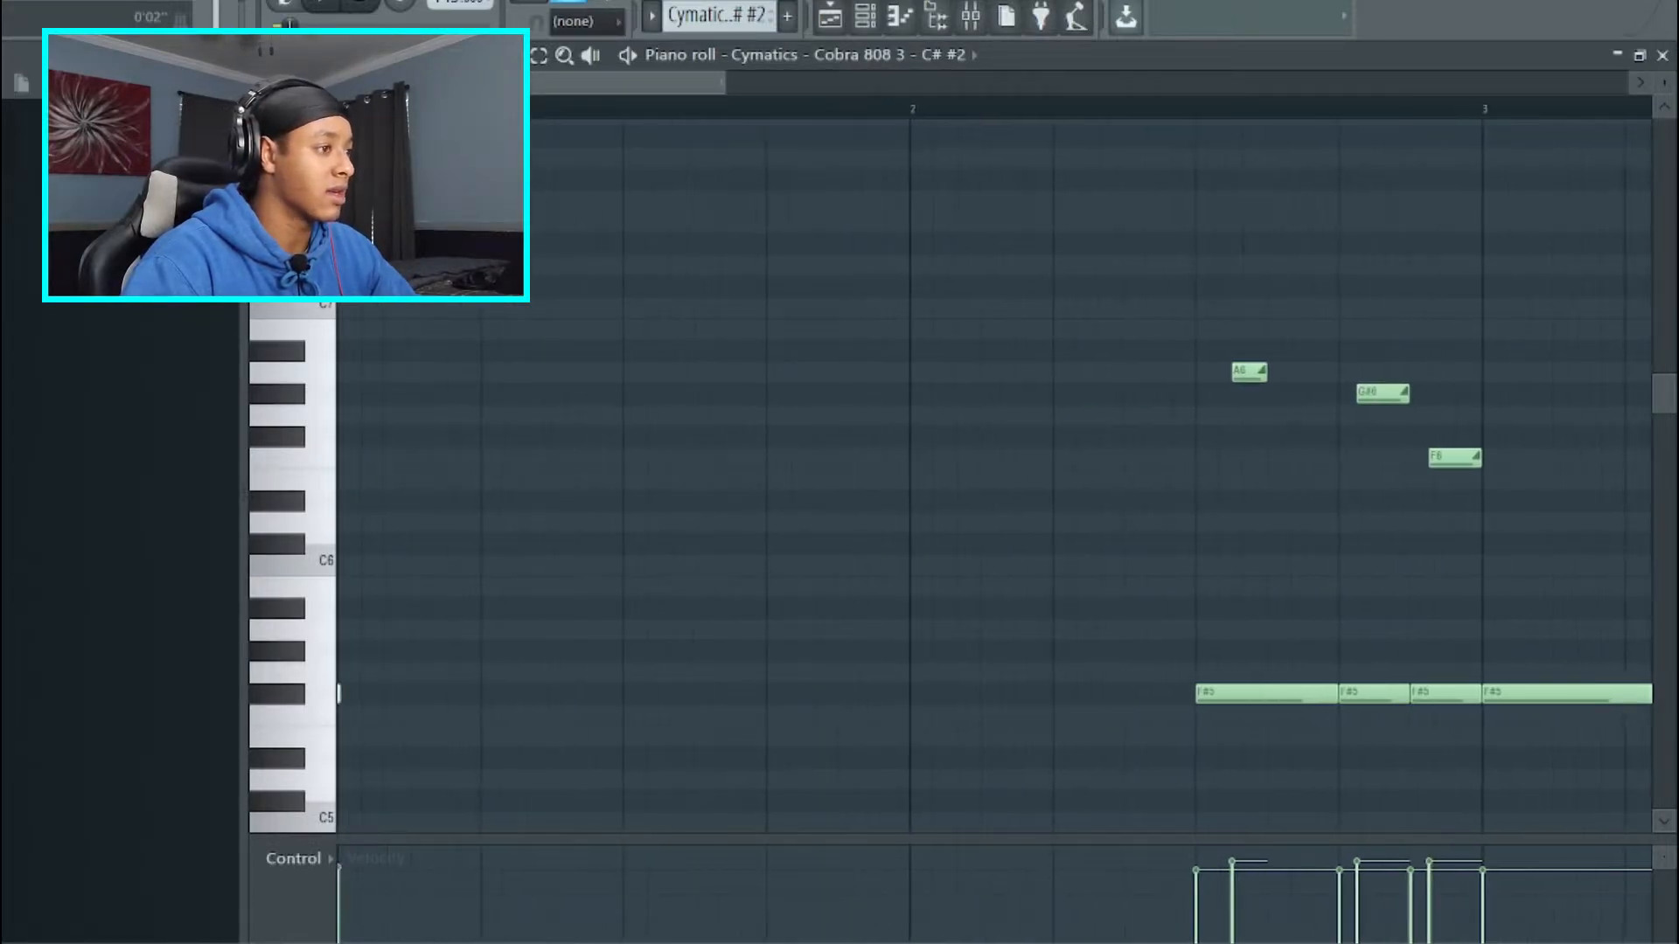
key("space")
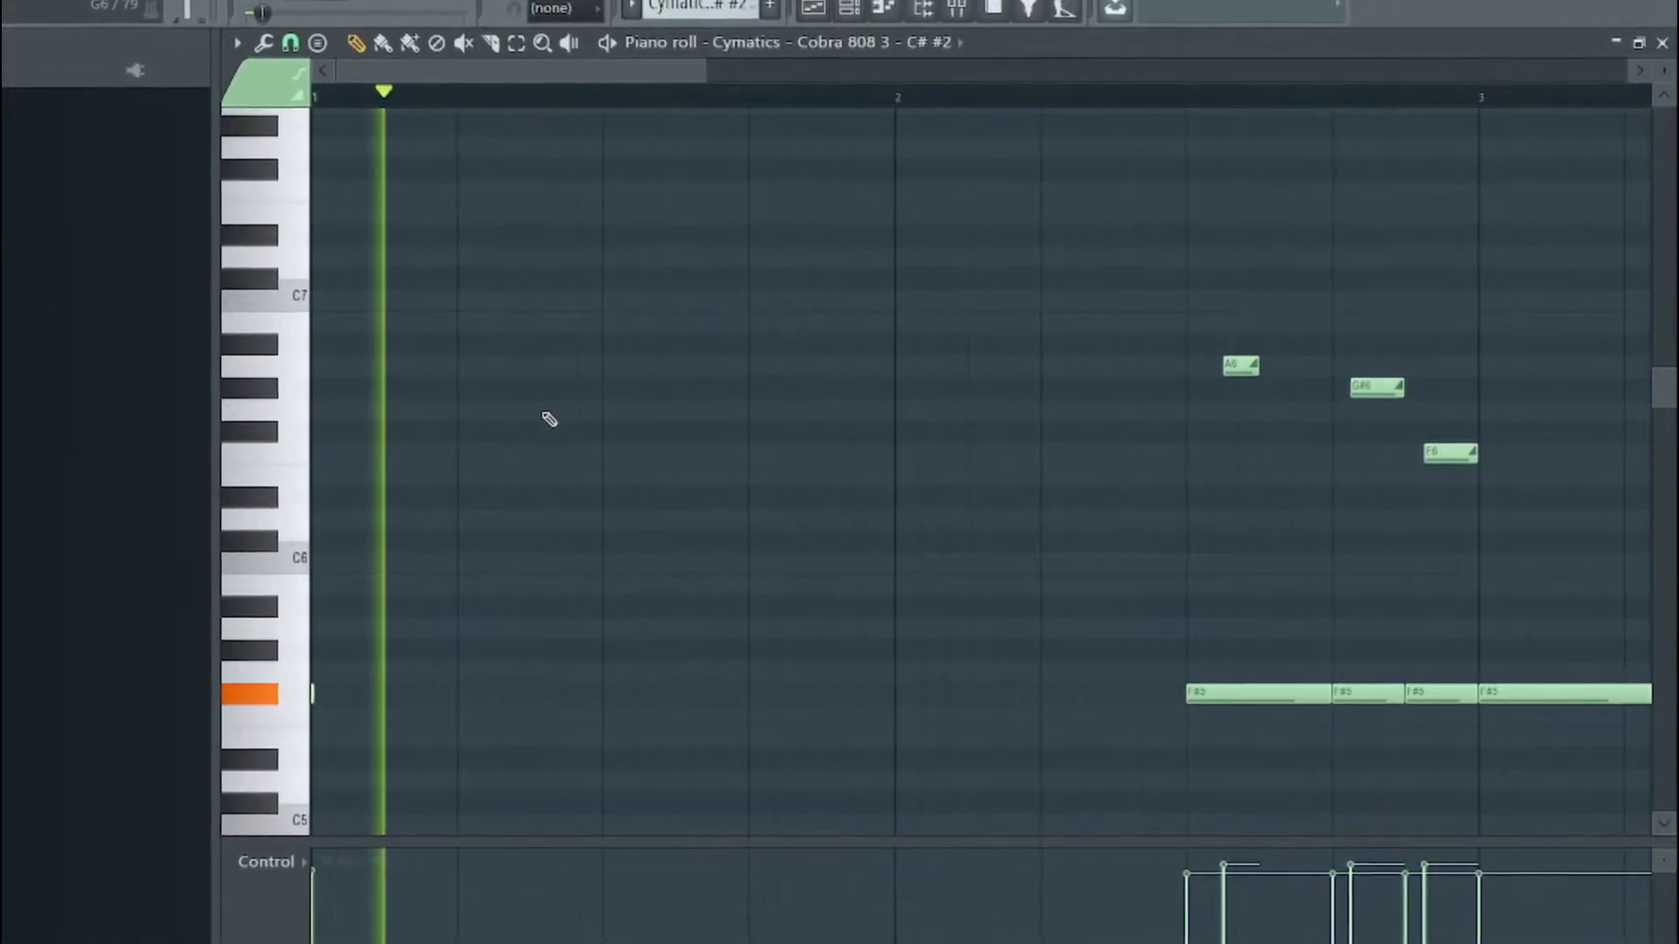
scroll(669, 442, "down", 3)
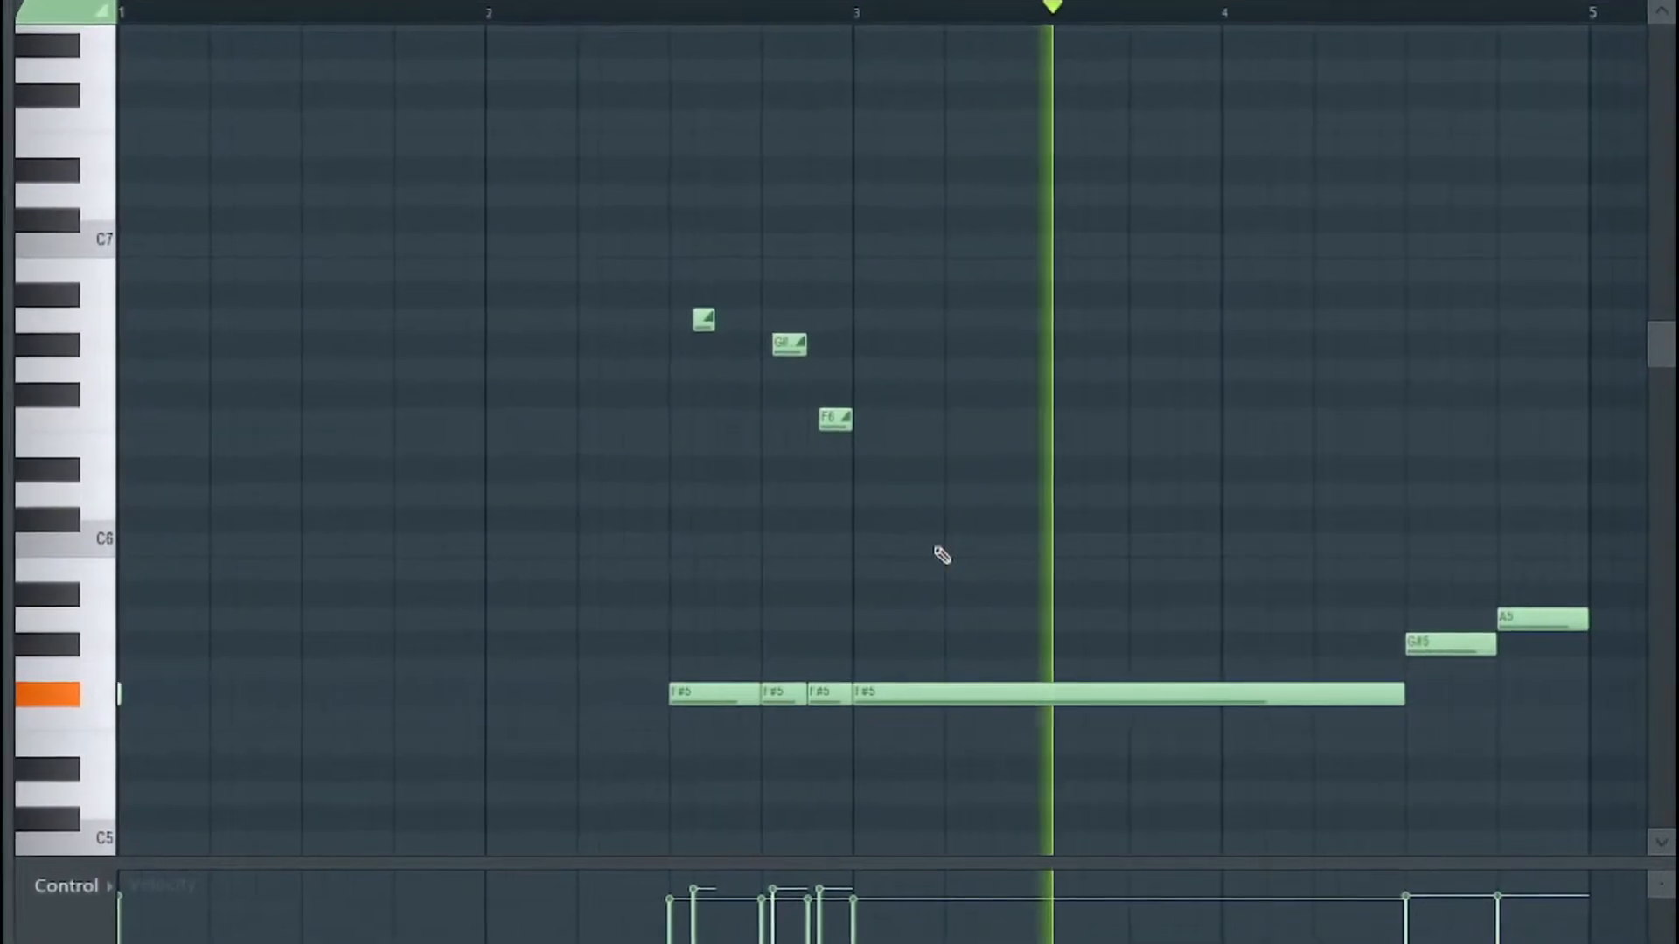
scroll(962, 554, "down", 2)
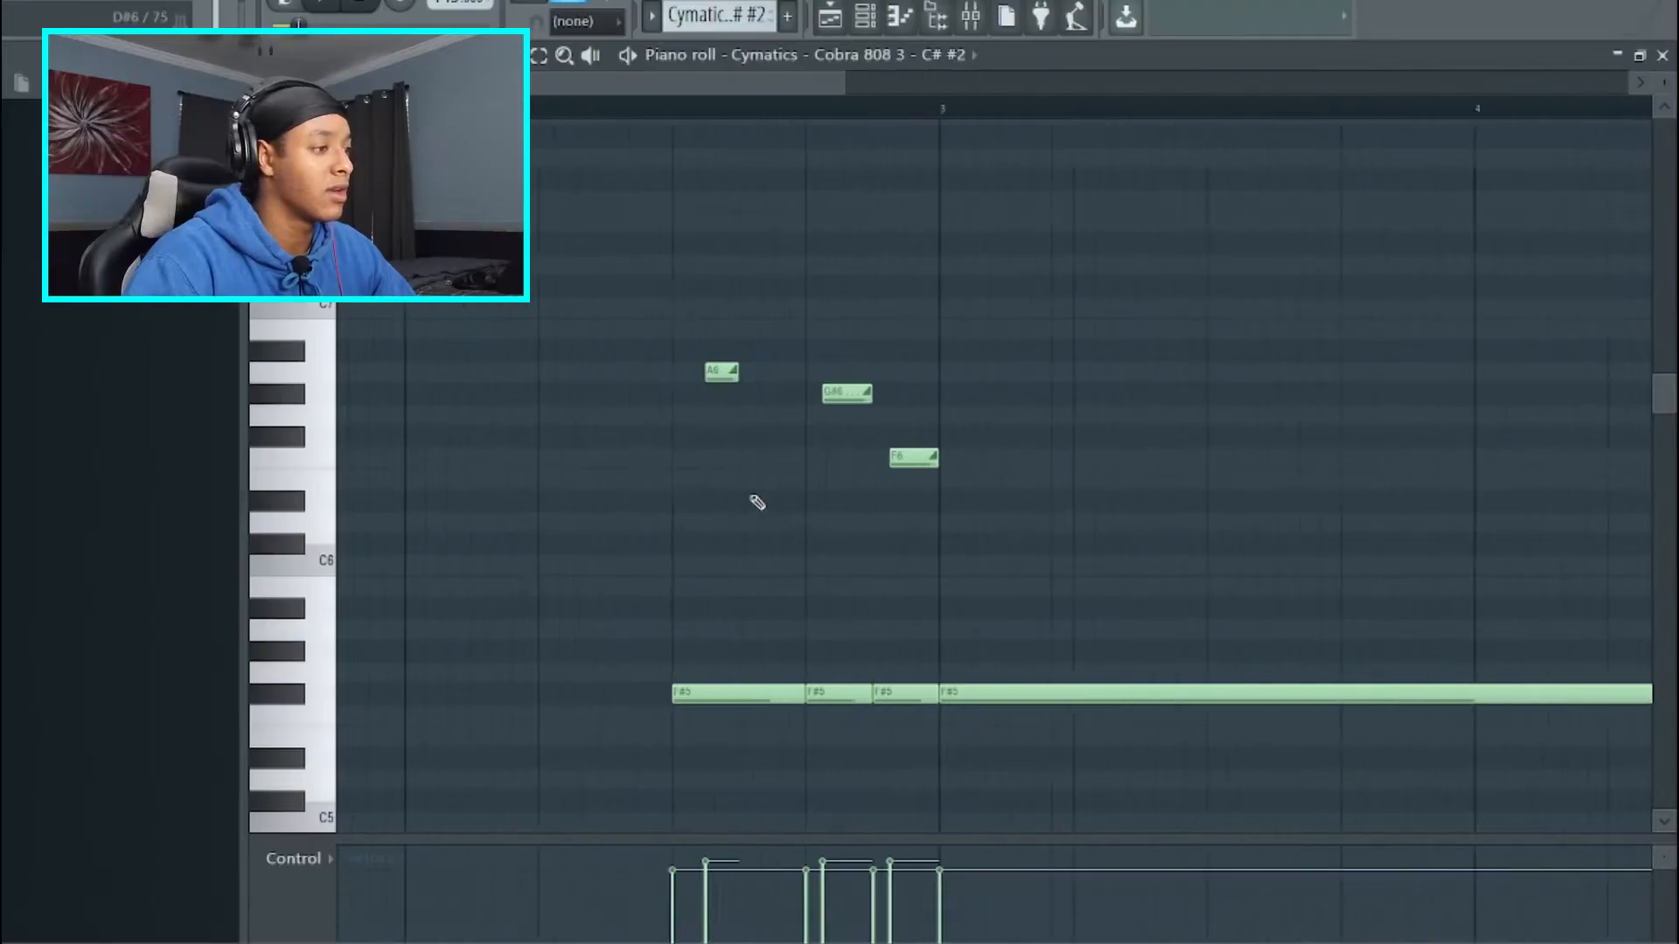
Examine the 808 pattern's slide notes and check the slide setting in the A6 note's properties.
scroll(505, 486, "up", 3)
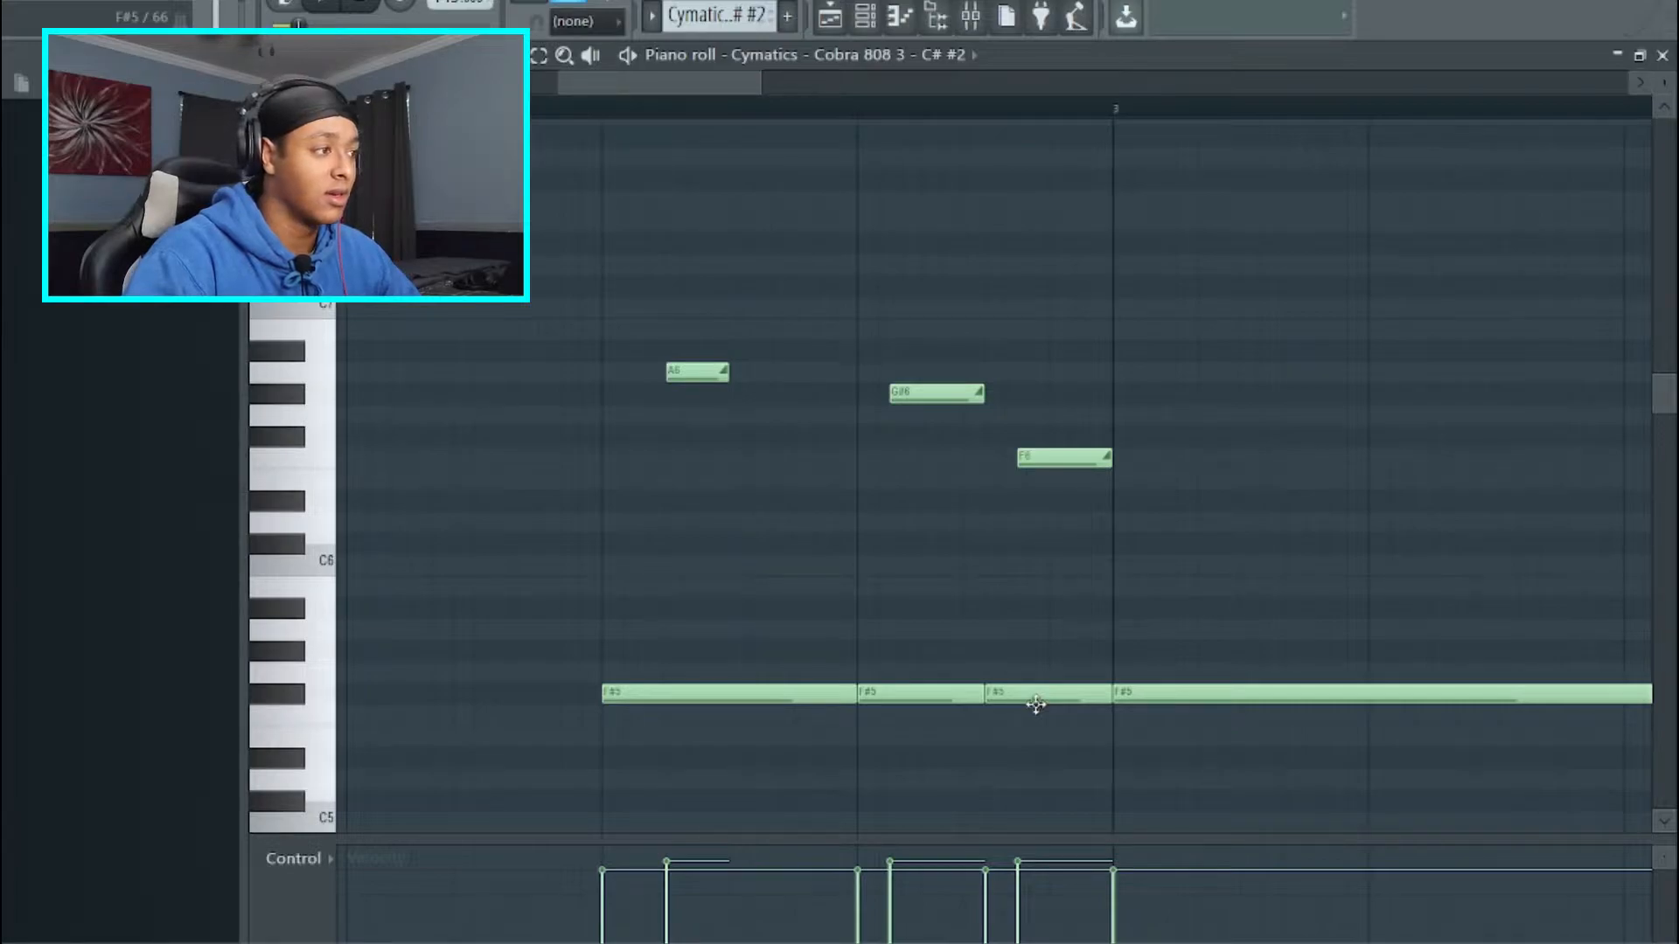
scroll(1035, 704, "down", 4)
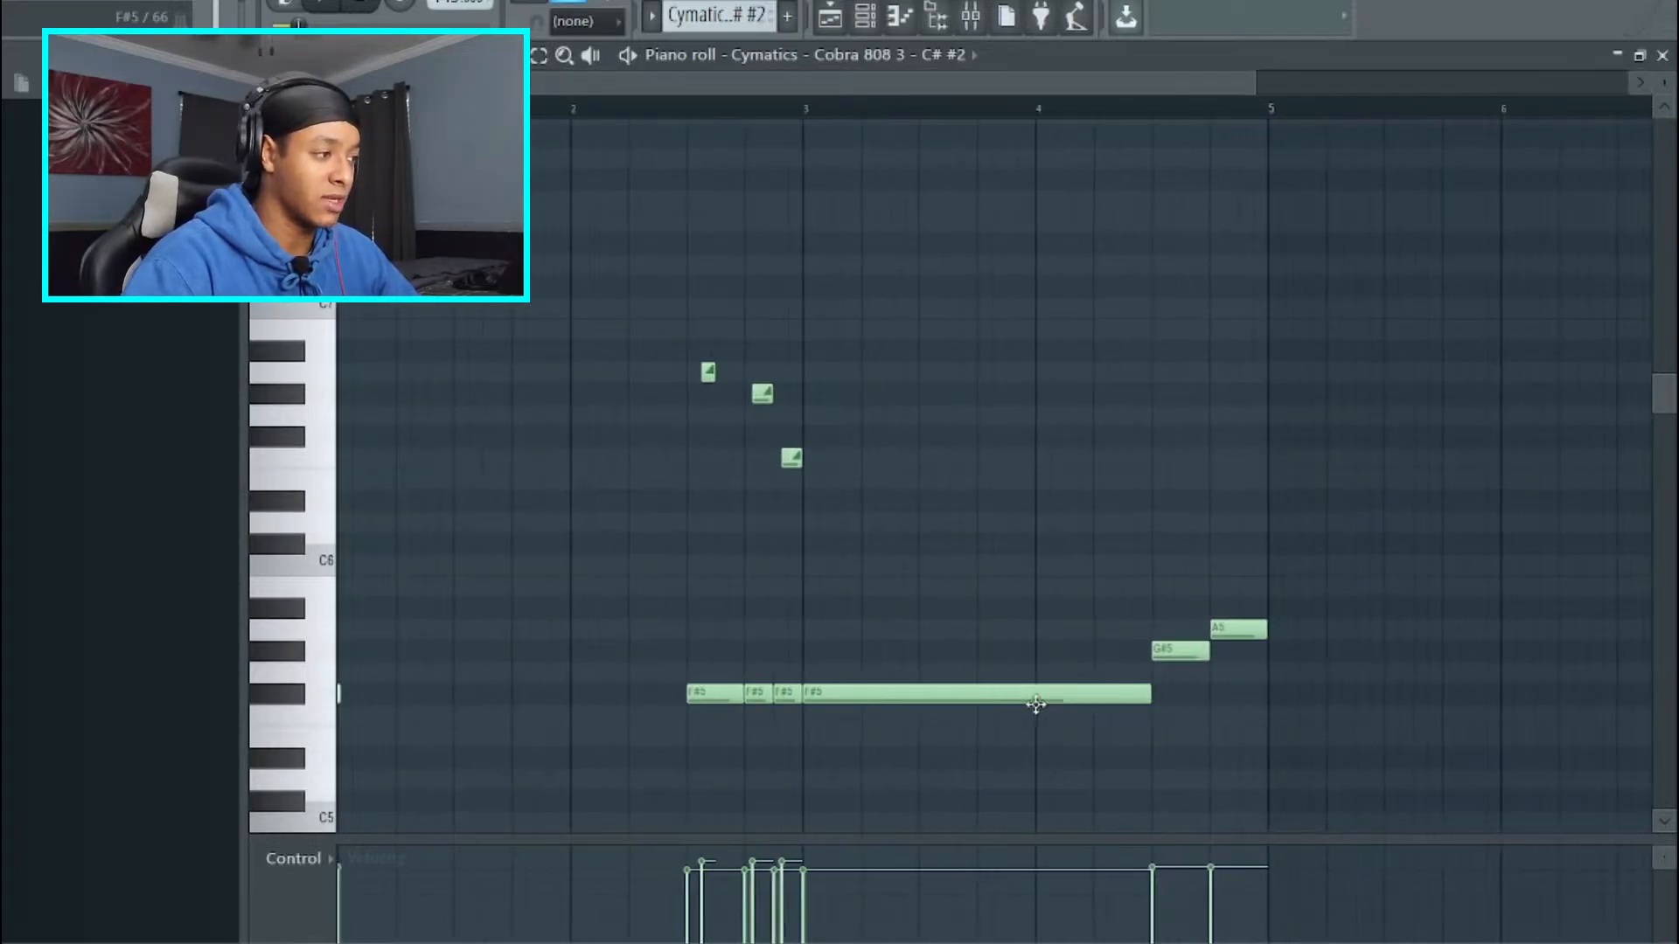
scroll(736, 666, "up", 3)
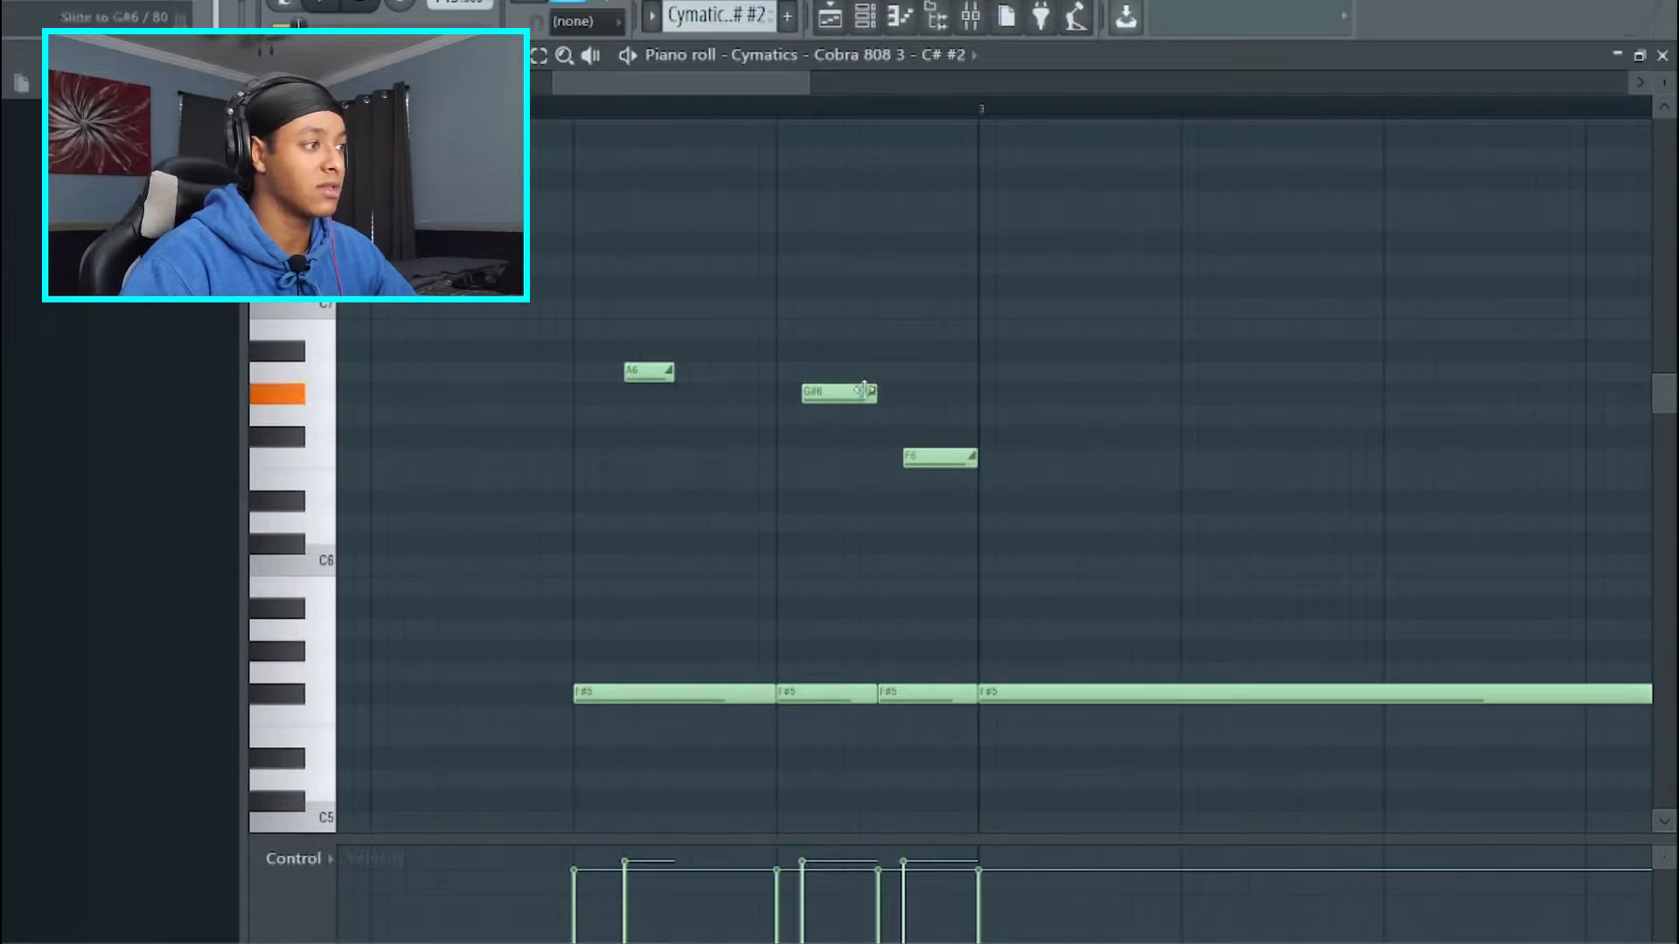
right_click(976, 482)
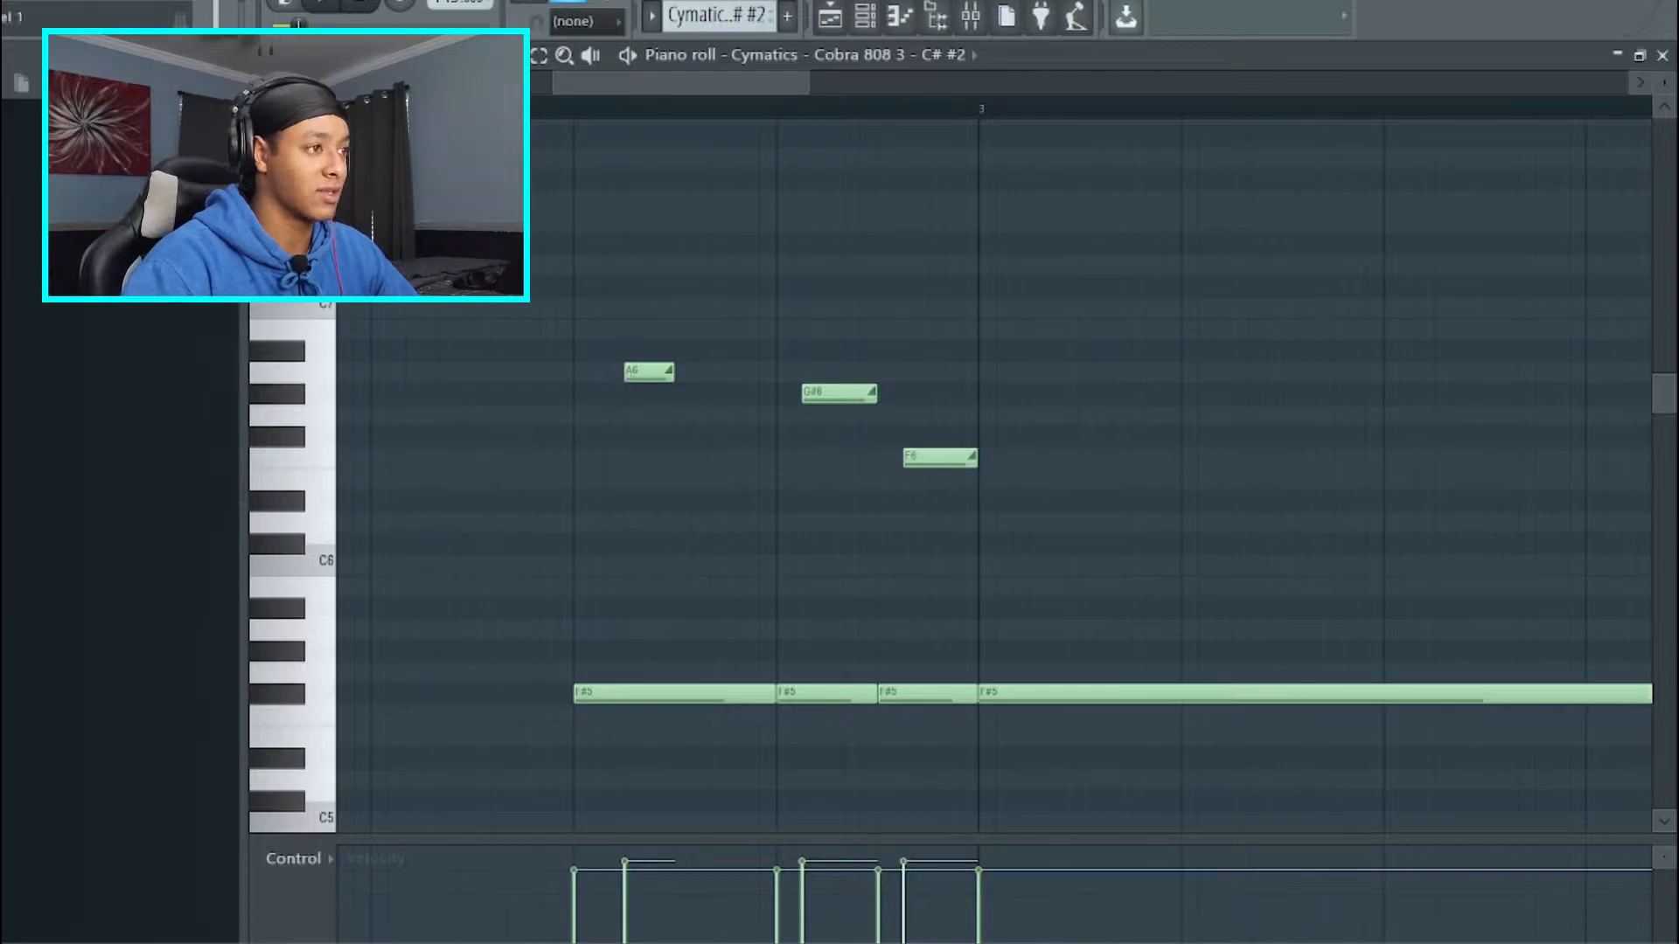
double_click(658, 365)
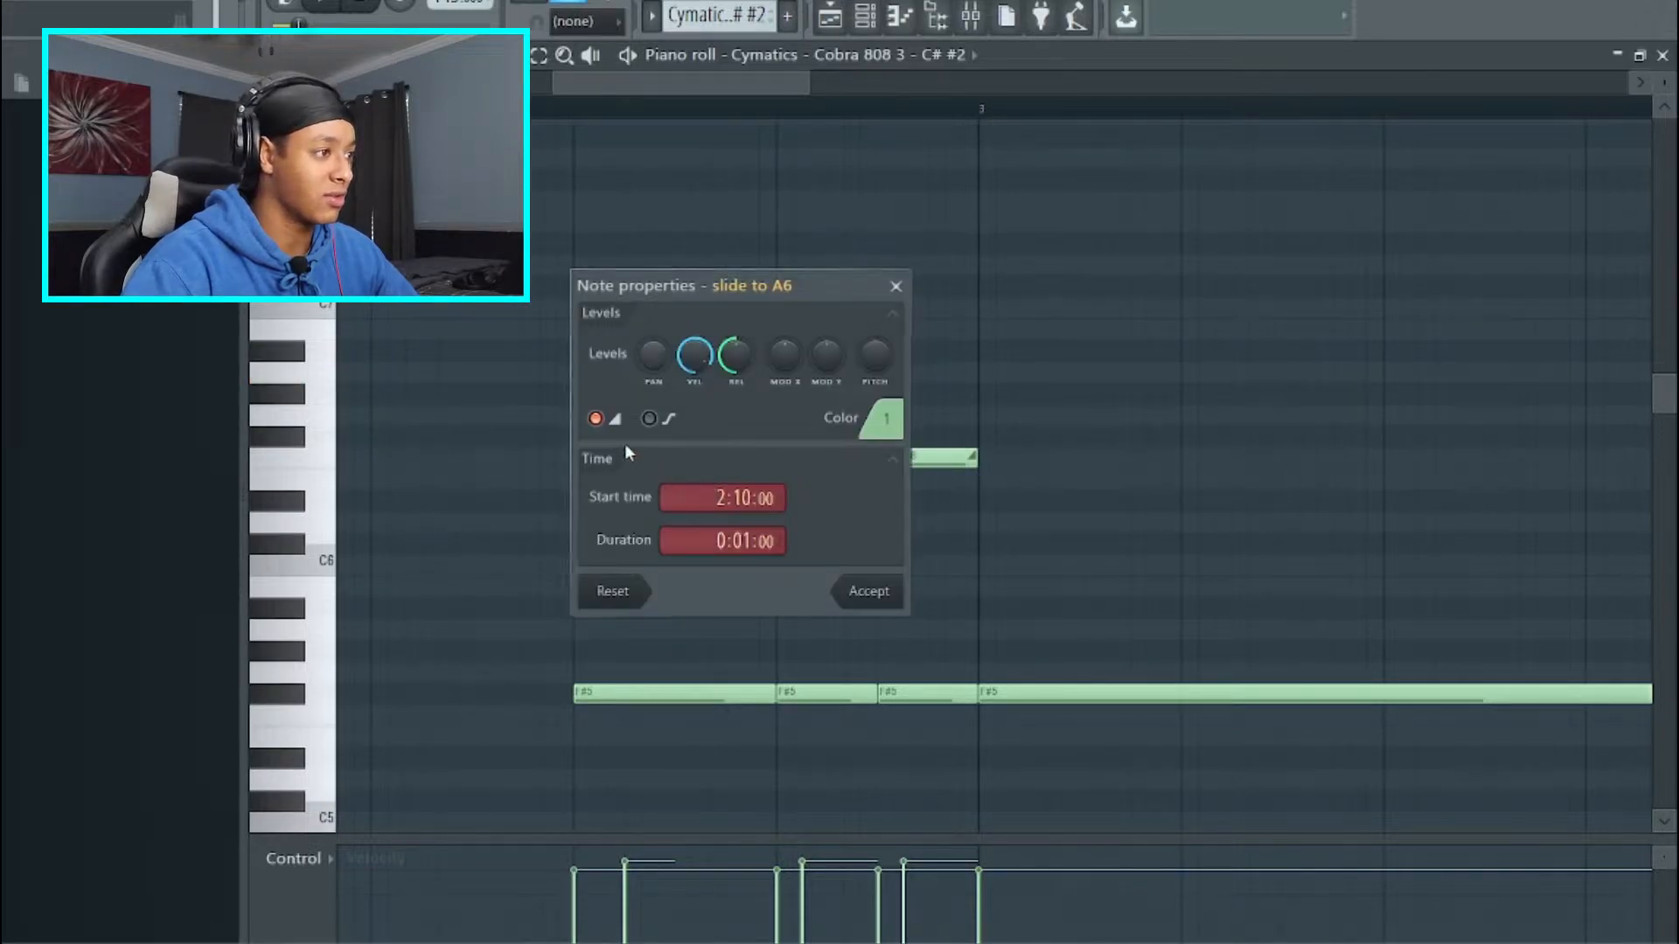
left_click(895, 287)
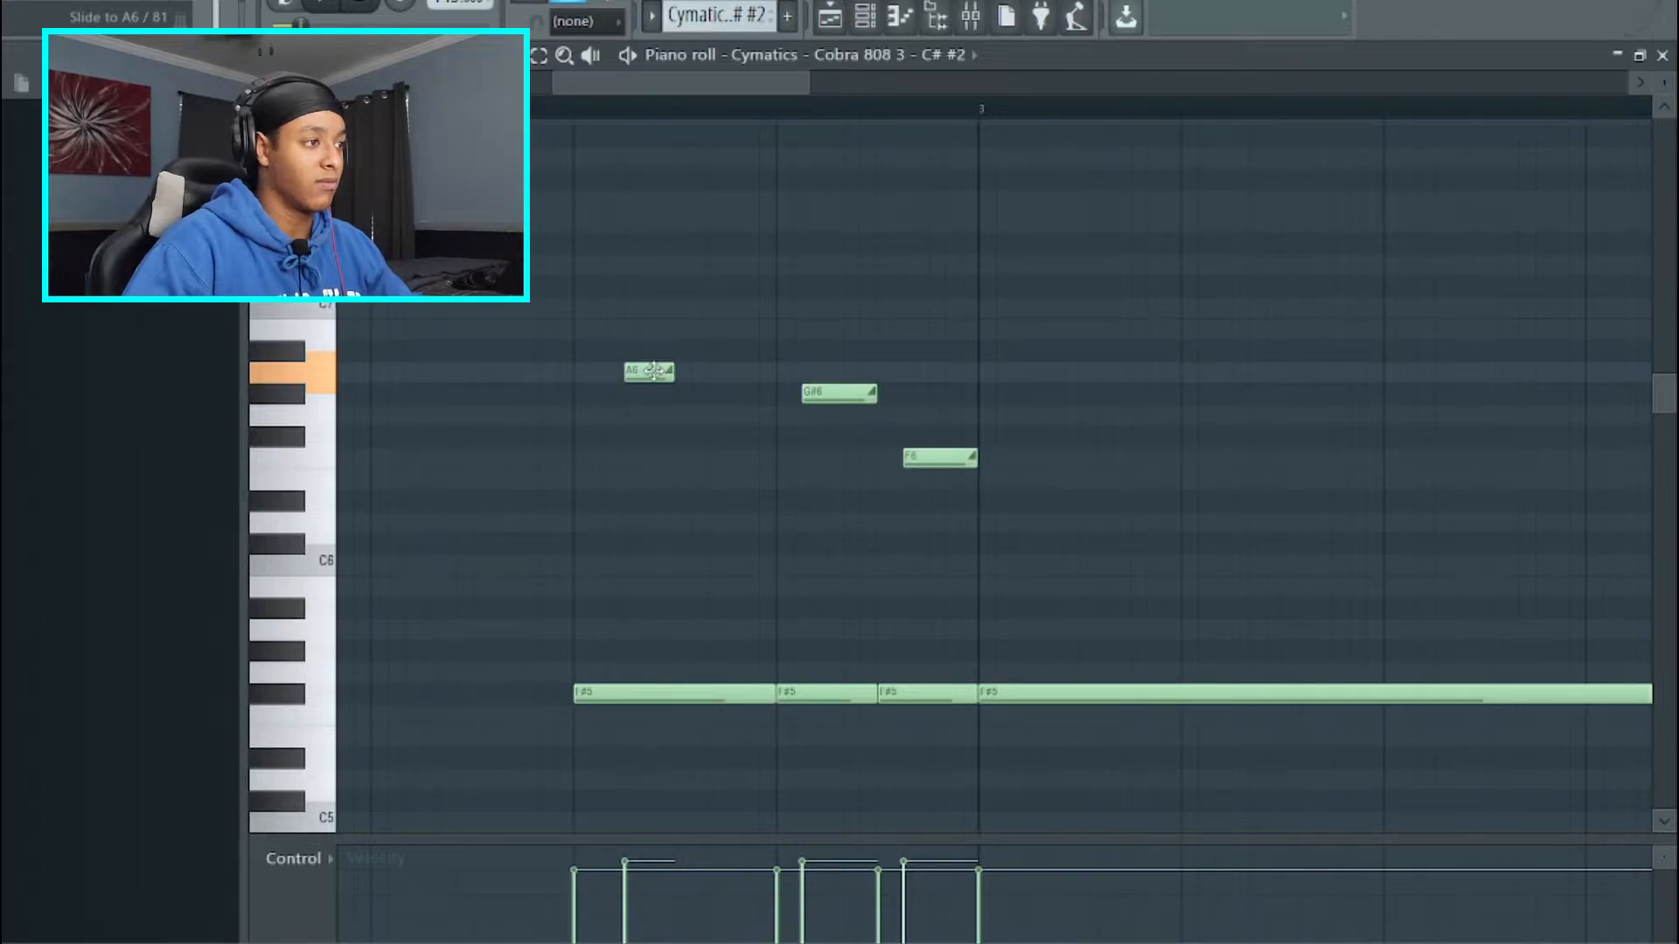
Try the A6 slide note at a later start, then restore its position, playing the 808 pattern each time.
left_click_drag(653, 371, 716, 370)
key("space")
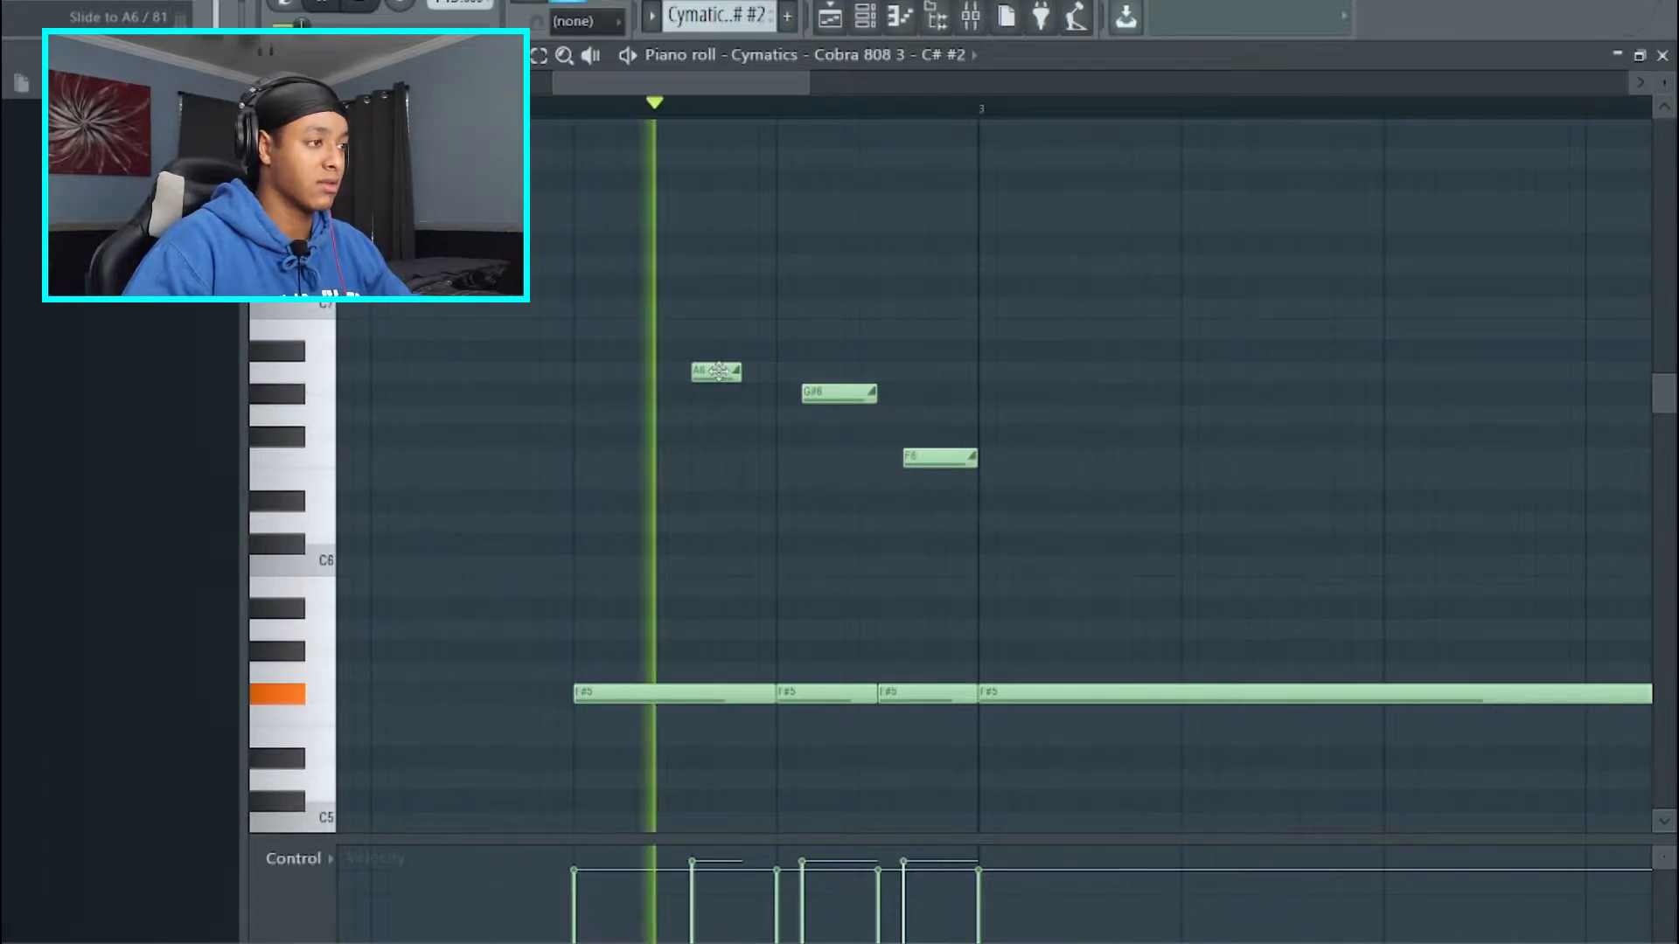
key("space")
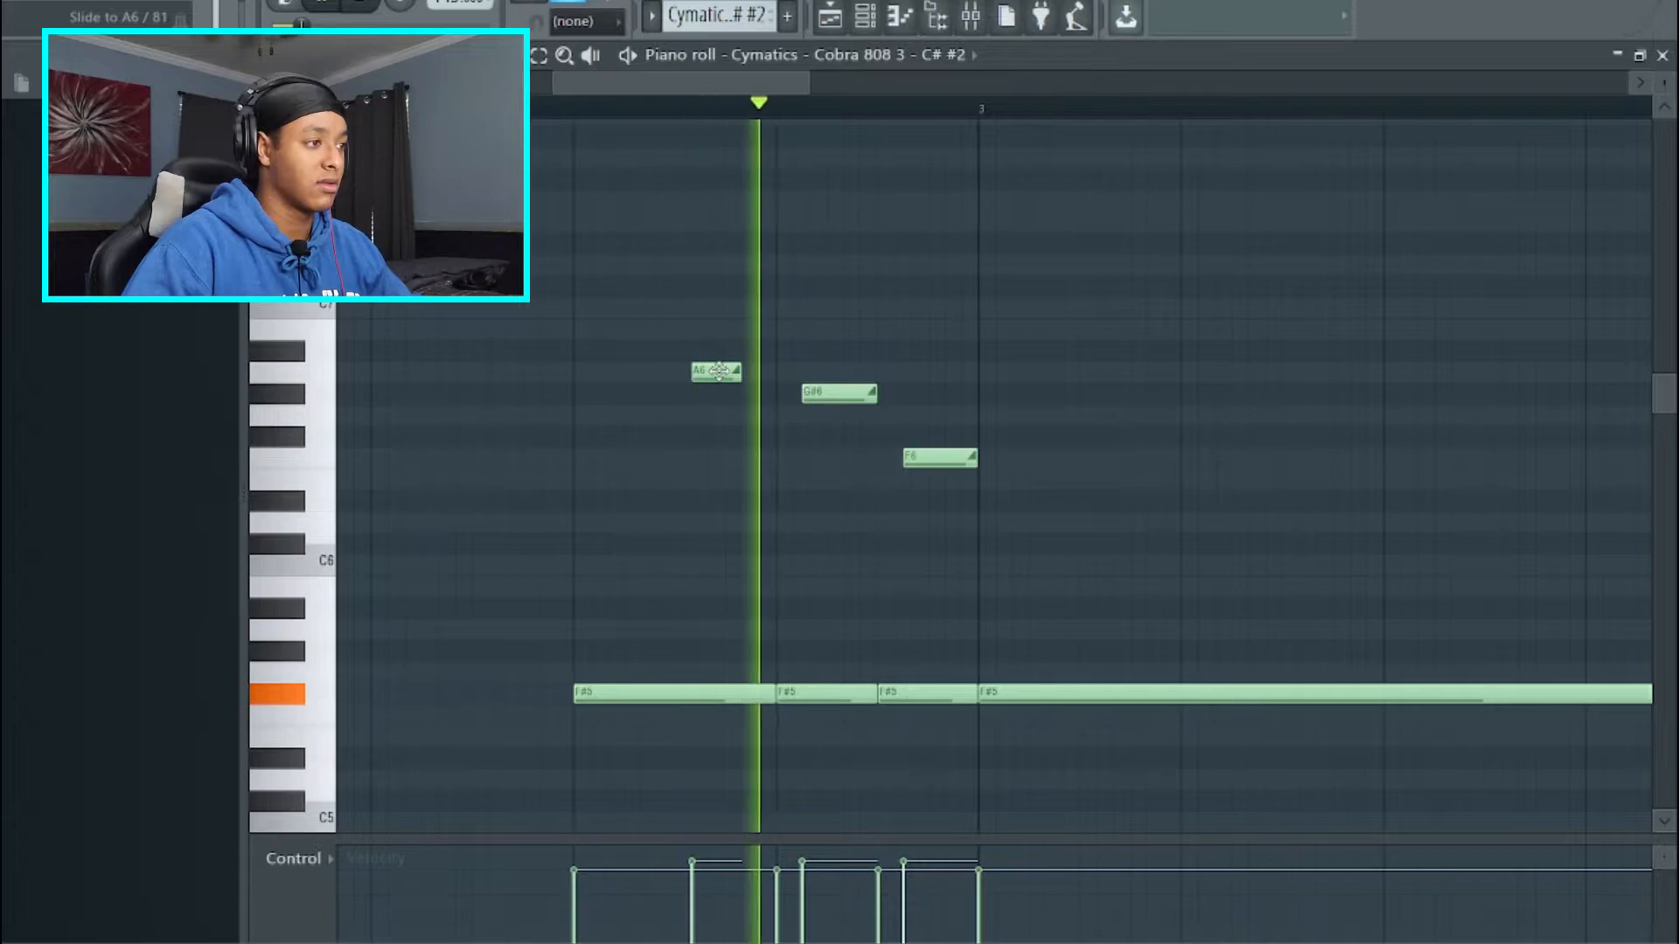
key("space")
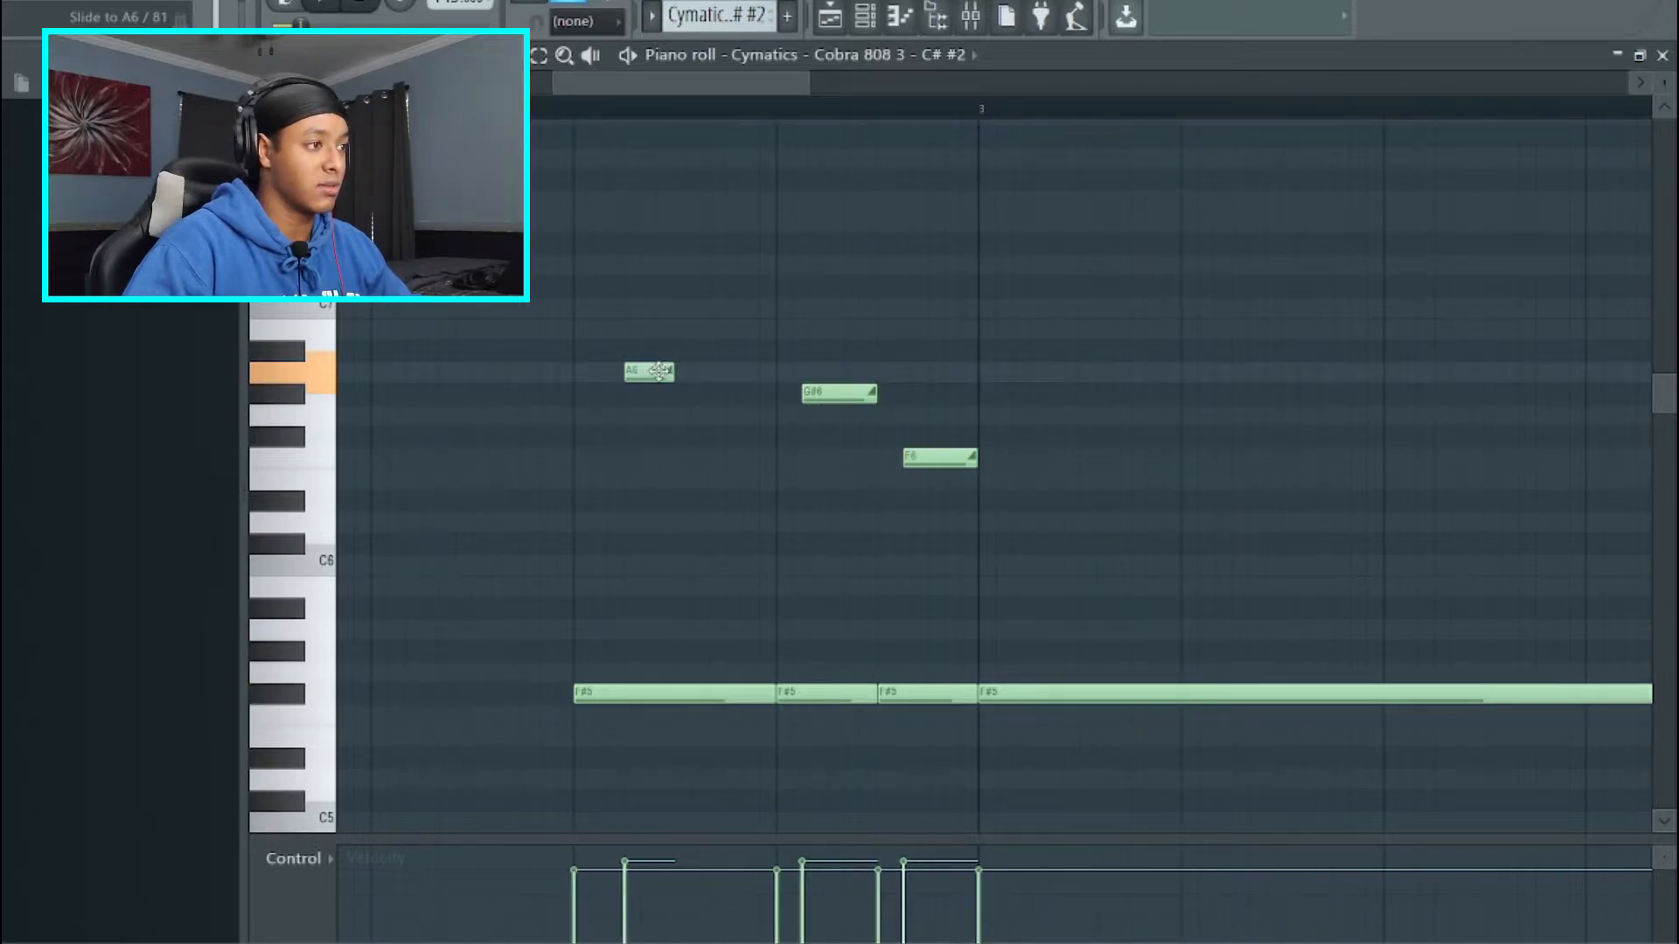
key("space")
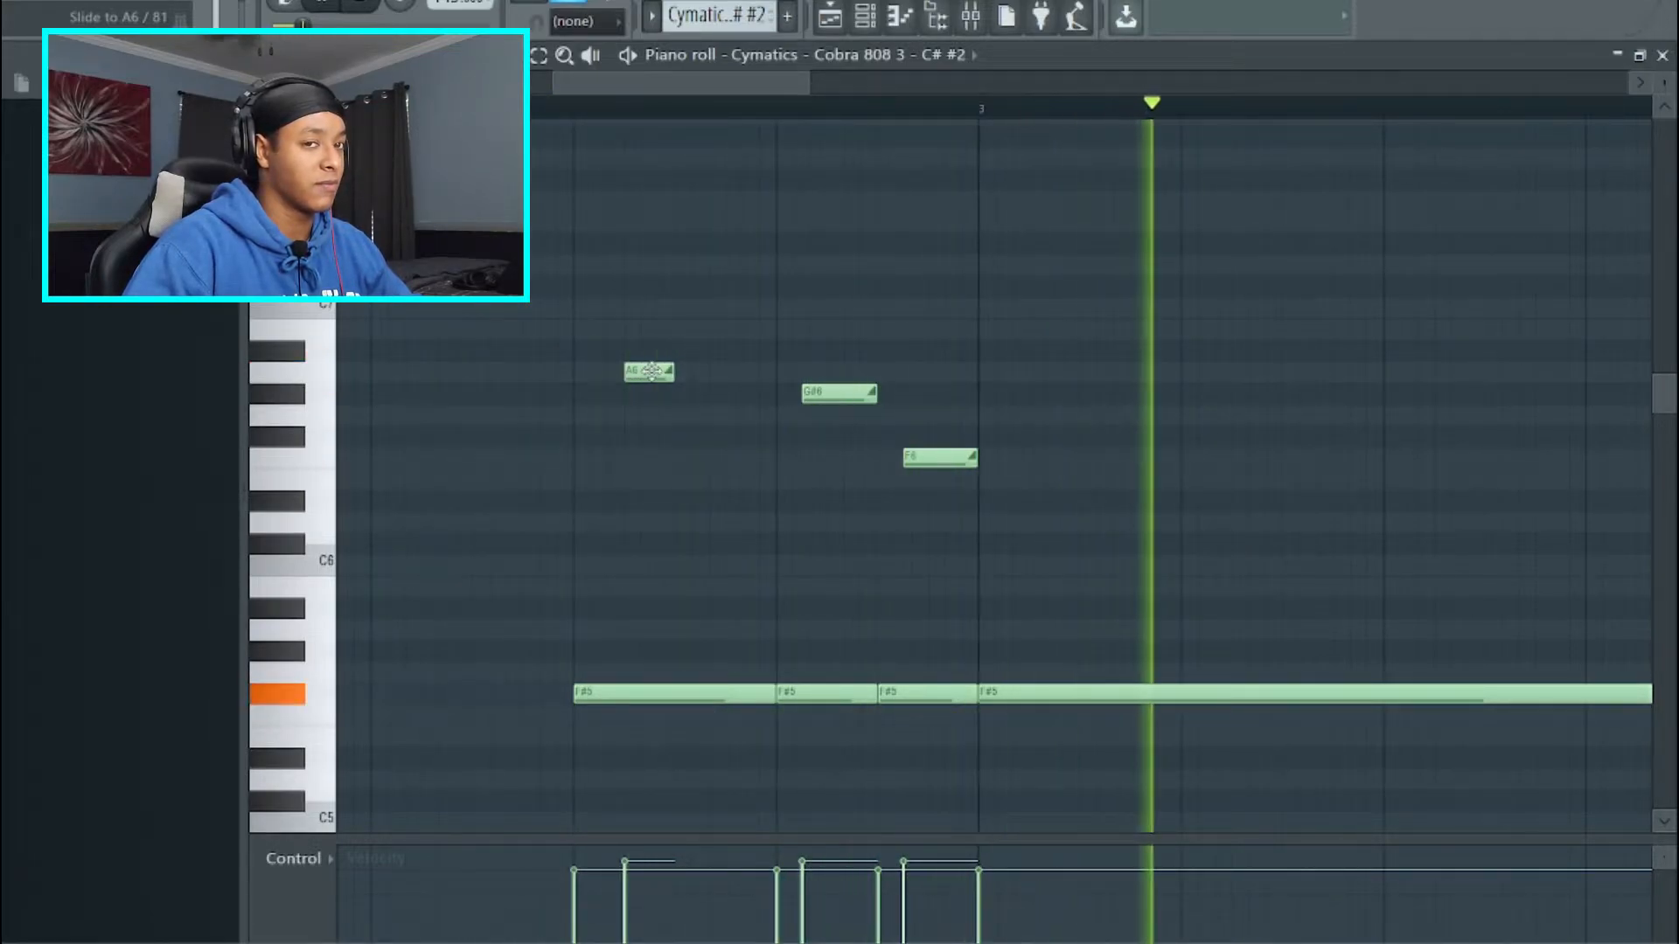
key("space")
Shift the A6 slide note later again, audition the slide timing and return the note to its earlier start.
left_click_drag(651, 371, 679, 371)
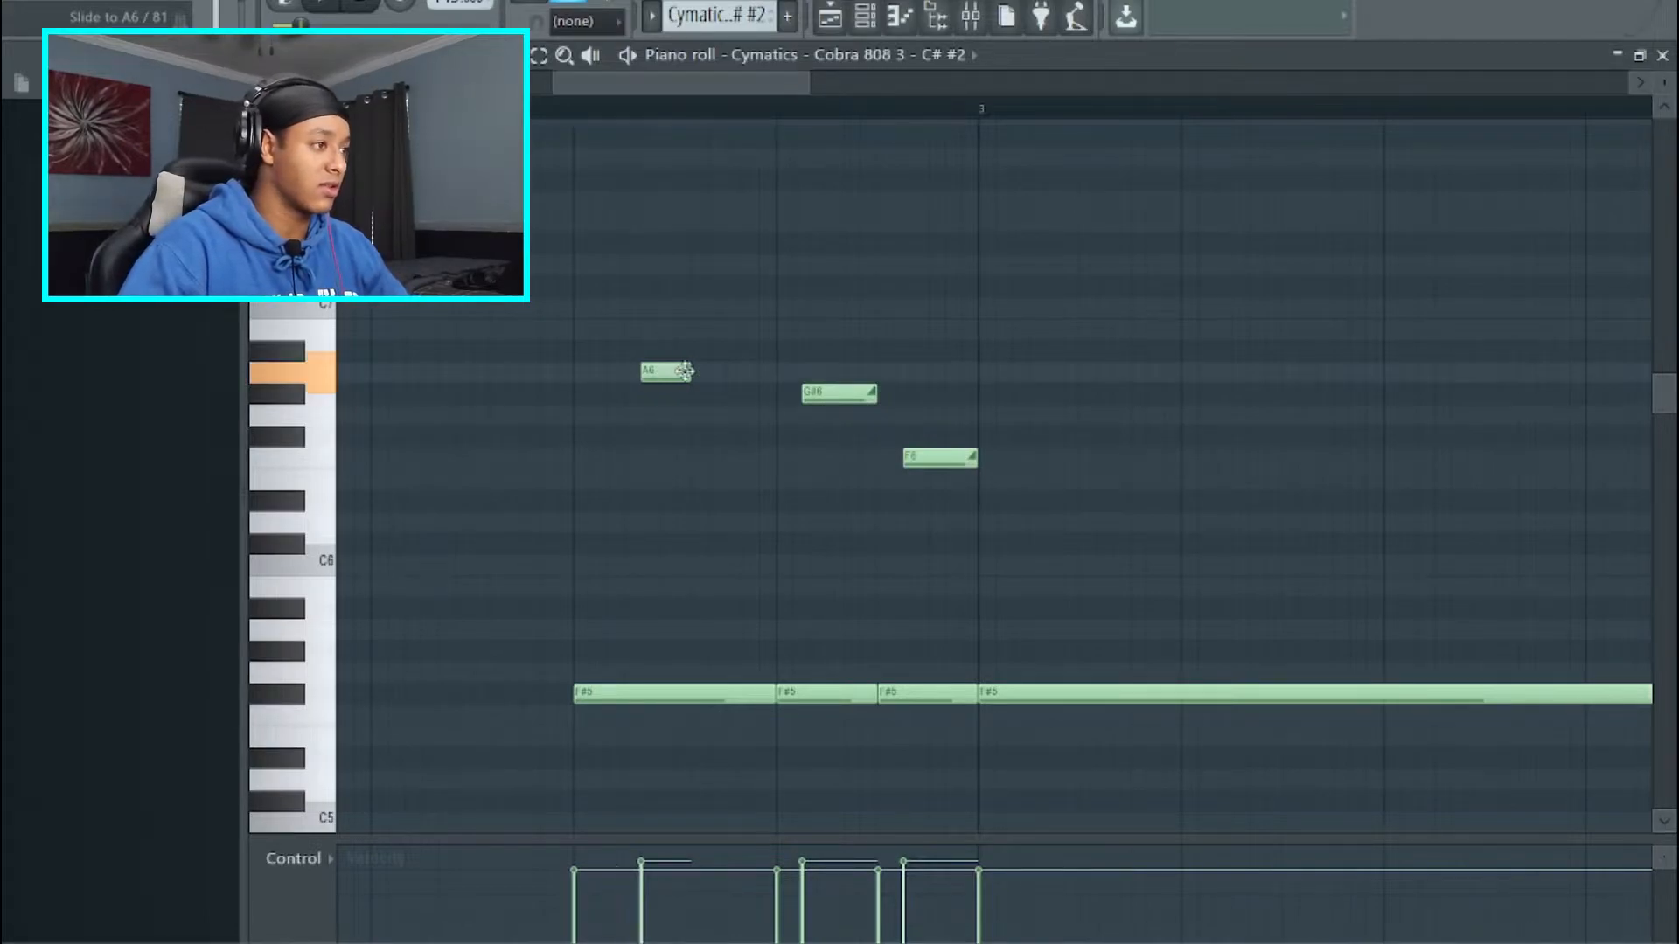
key("space")
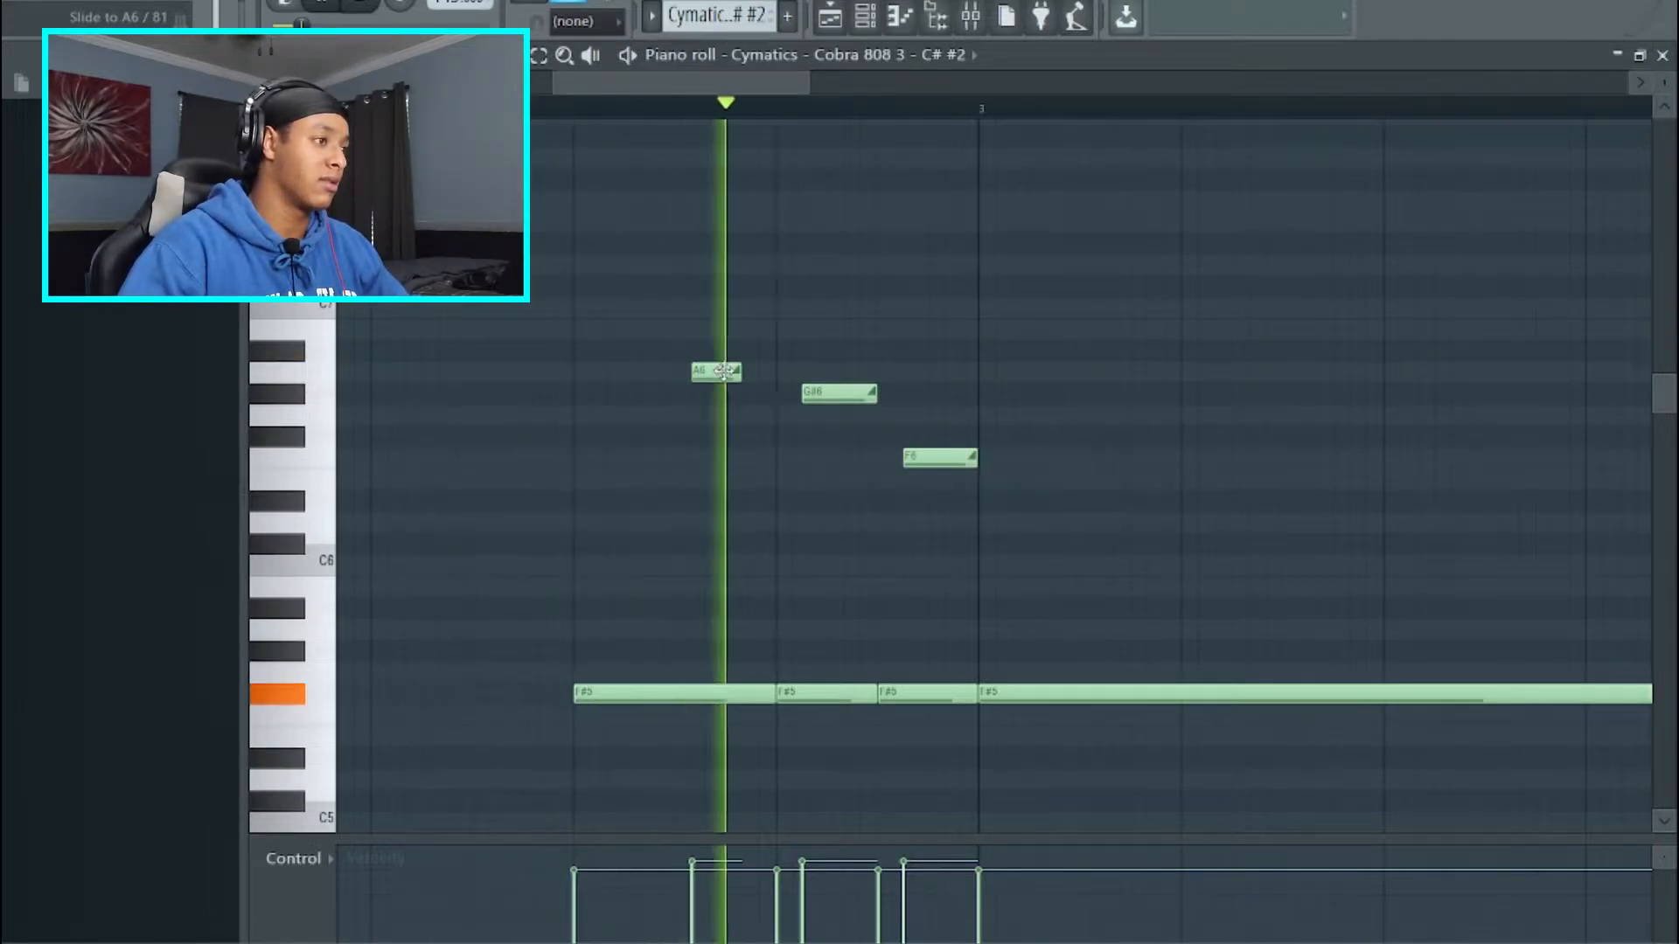
key("space")
left_click_drag(724, 370, 660, 376)
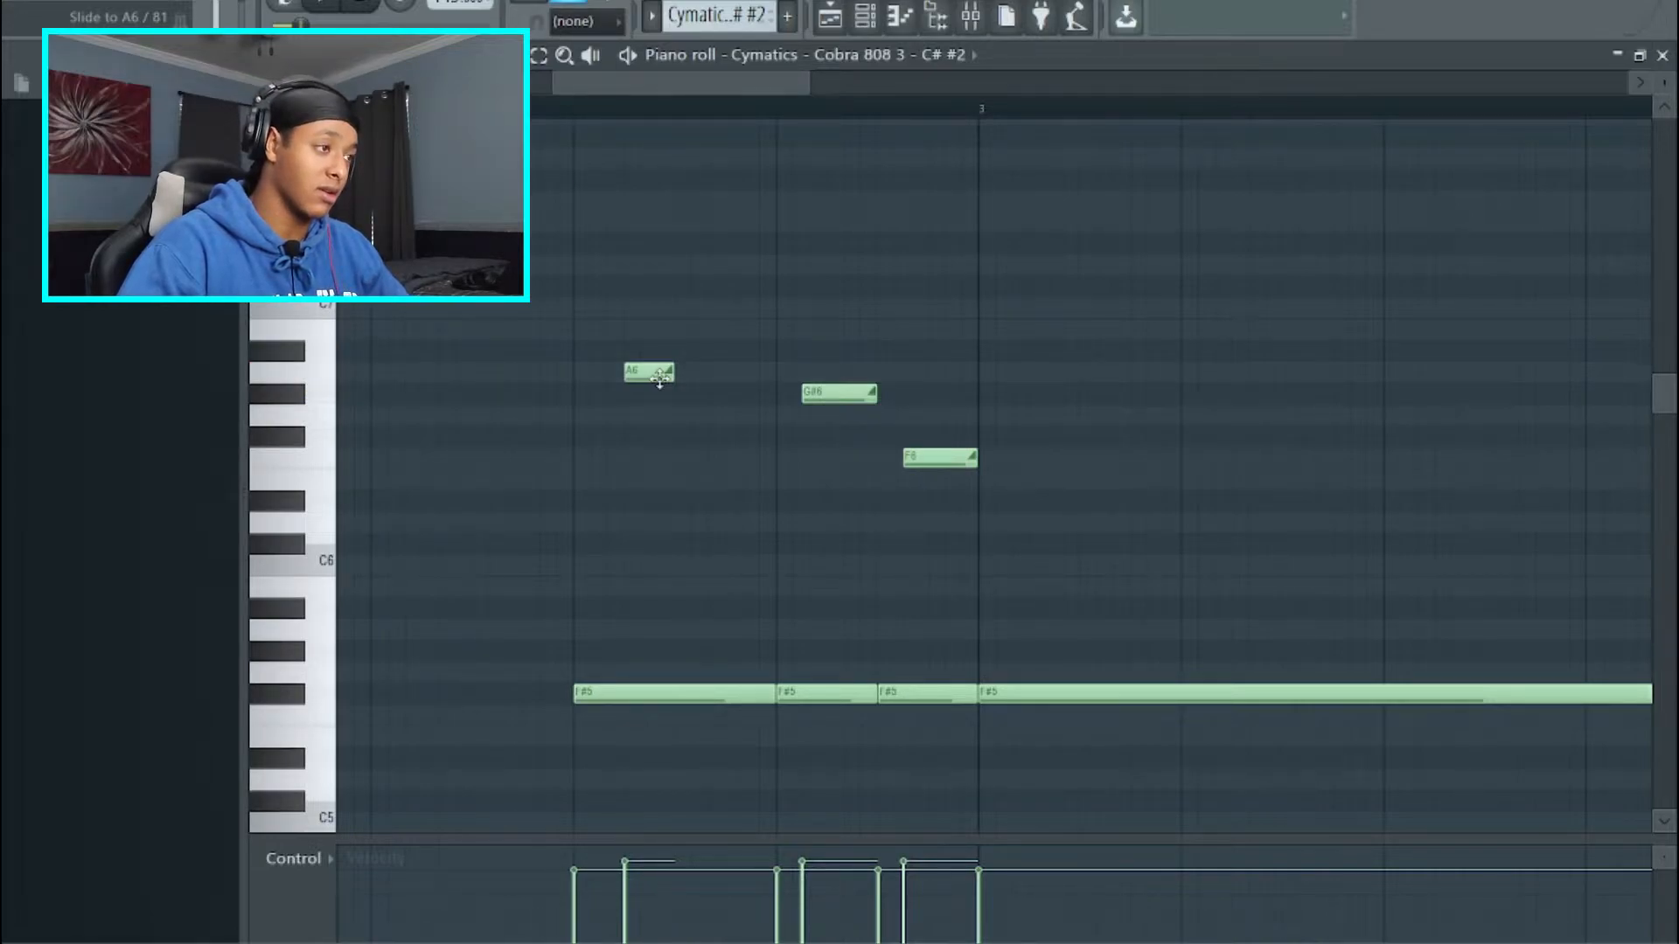
Try a longer A6 slide note while the 808 plays, and return it to its short length.
key("space")
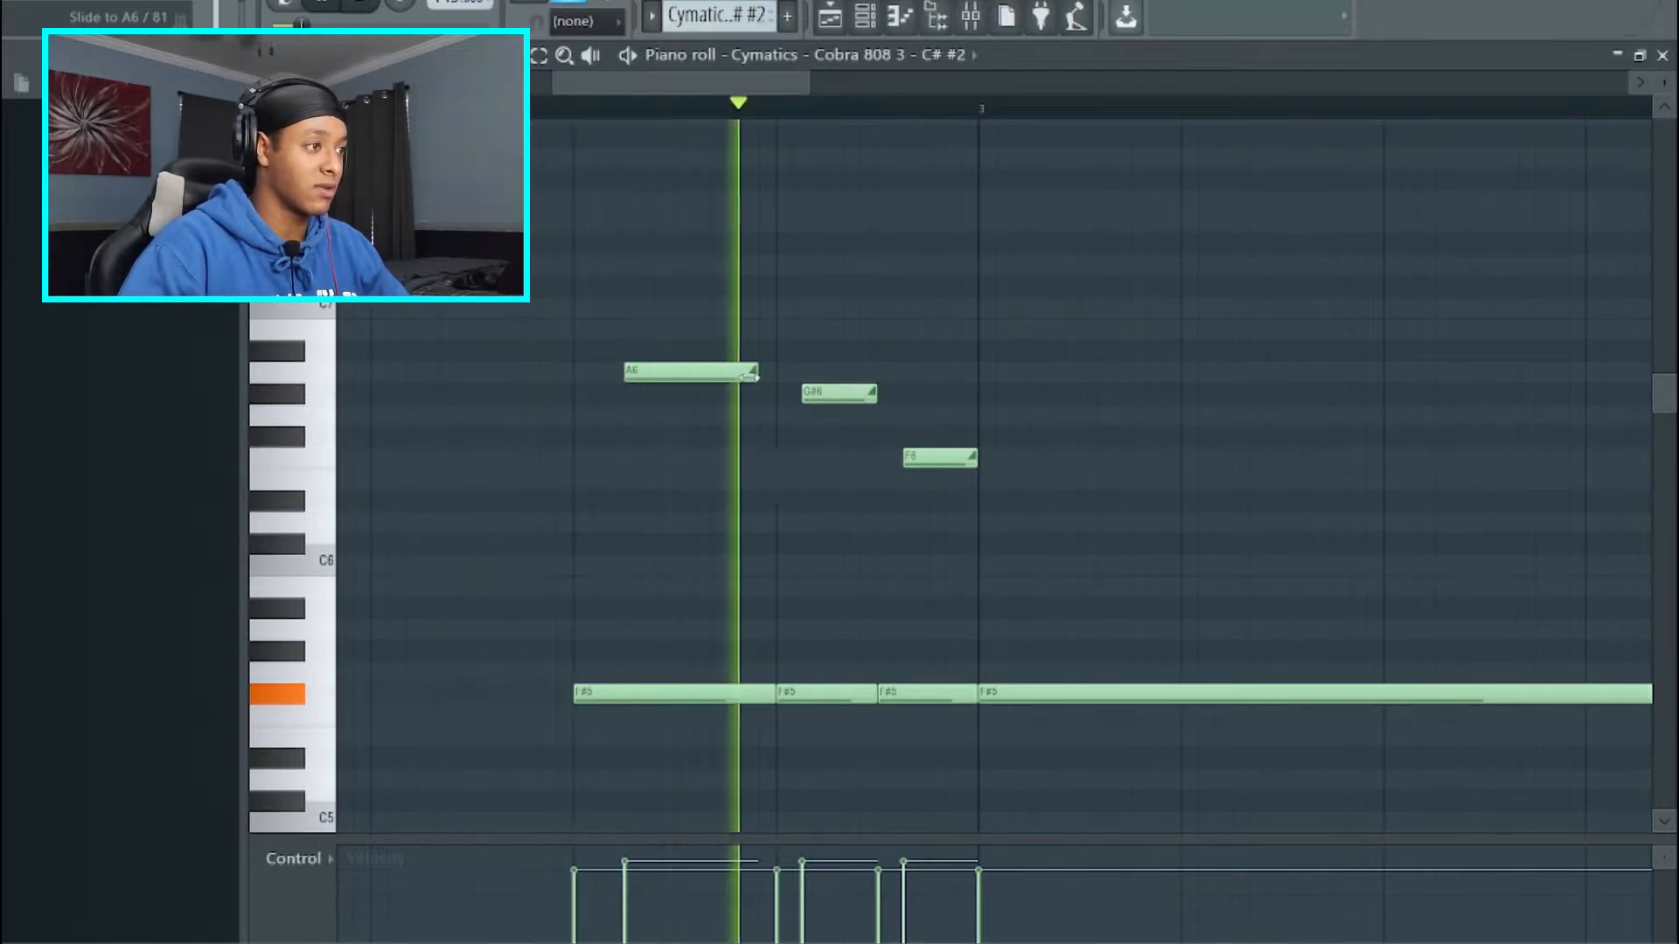
key("space")
scroll(808, 553, "down", 3)
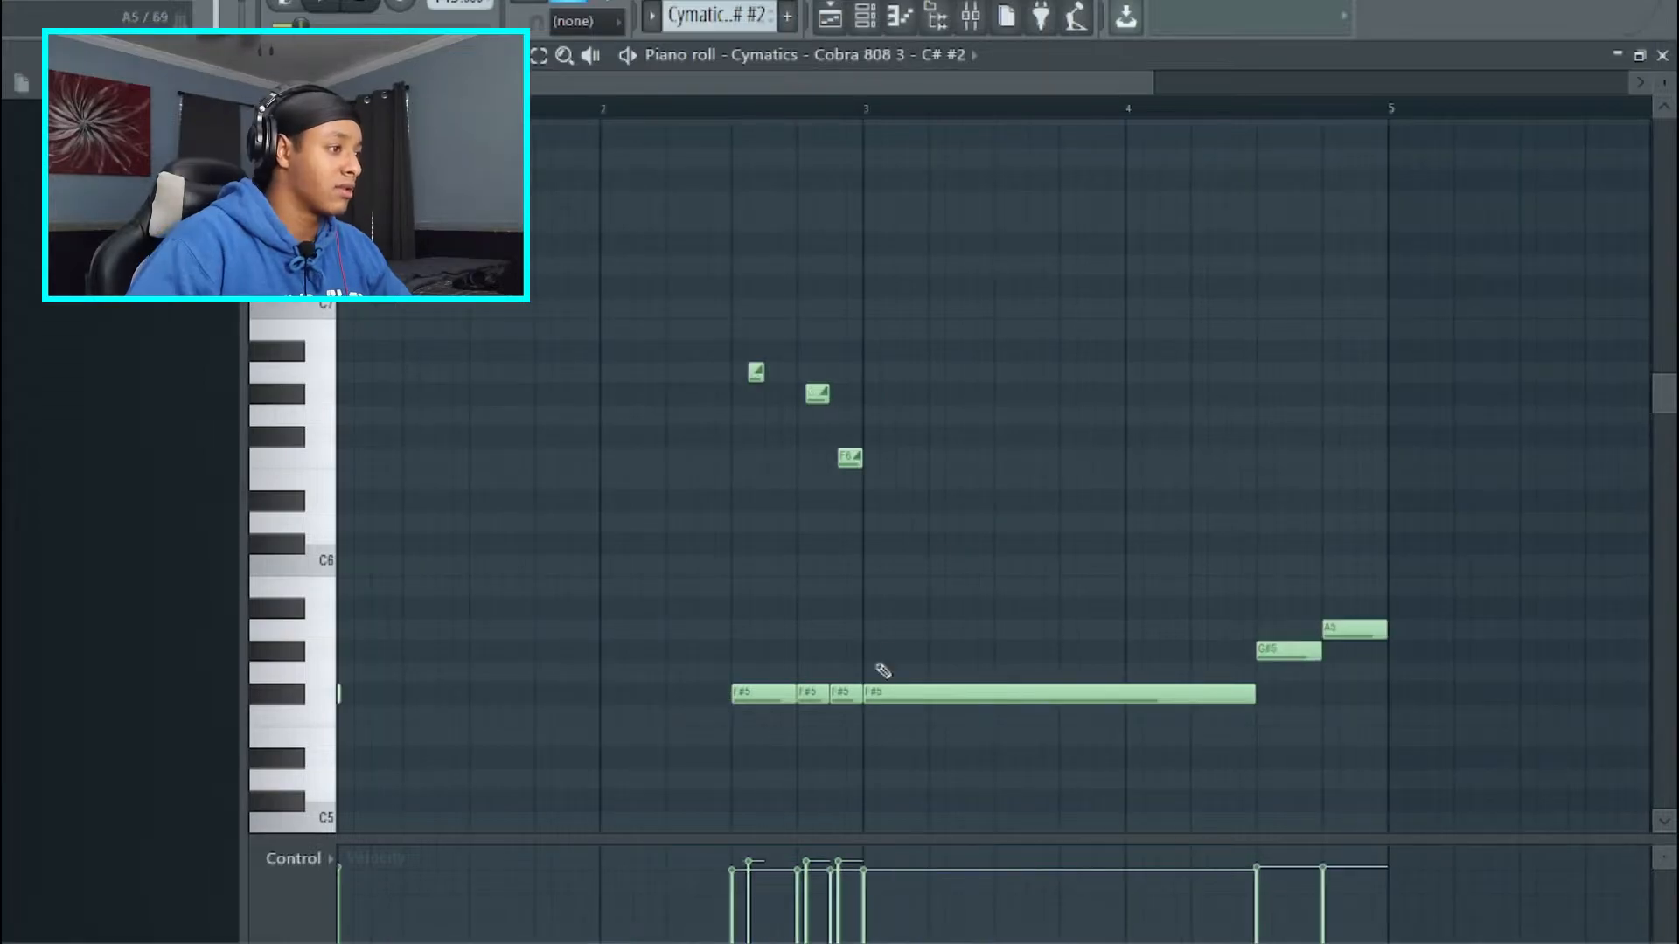
Play the 808 pattern again with its A6, G#6 and F6 slide notes in view.
scroll(854, 720, "up", 5)
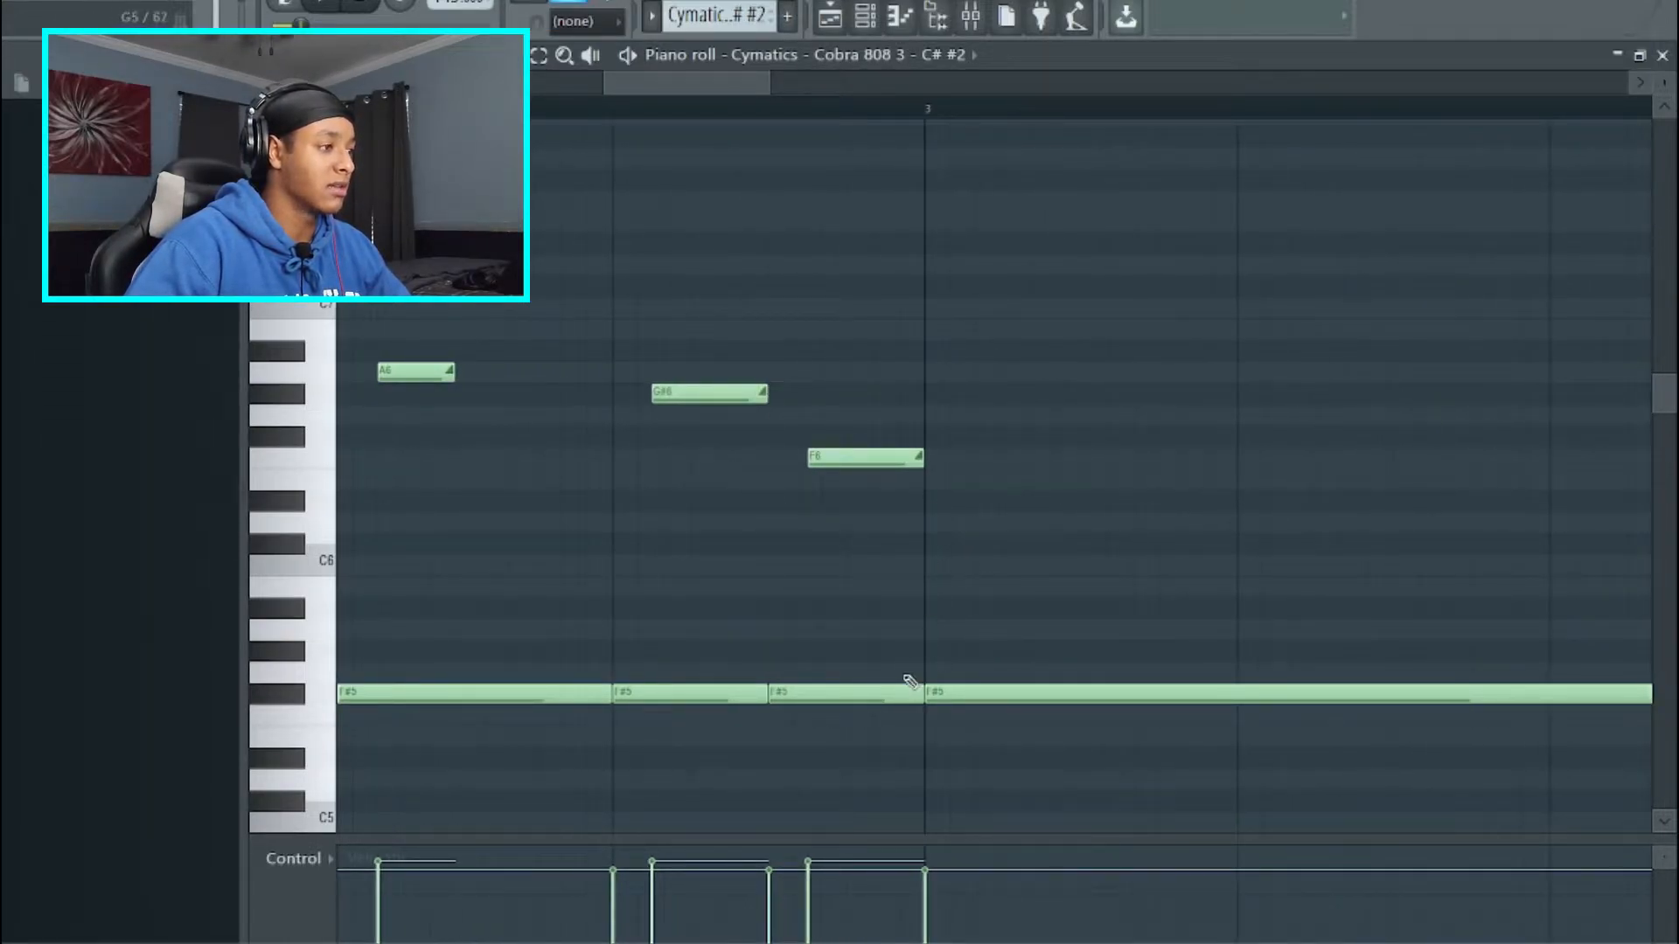
key("space")
scroll(848, 620, "down", 4)
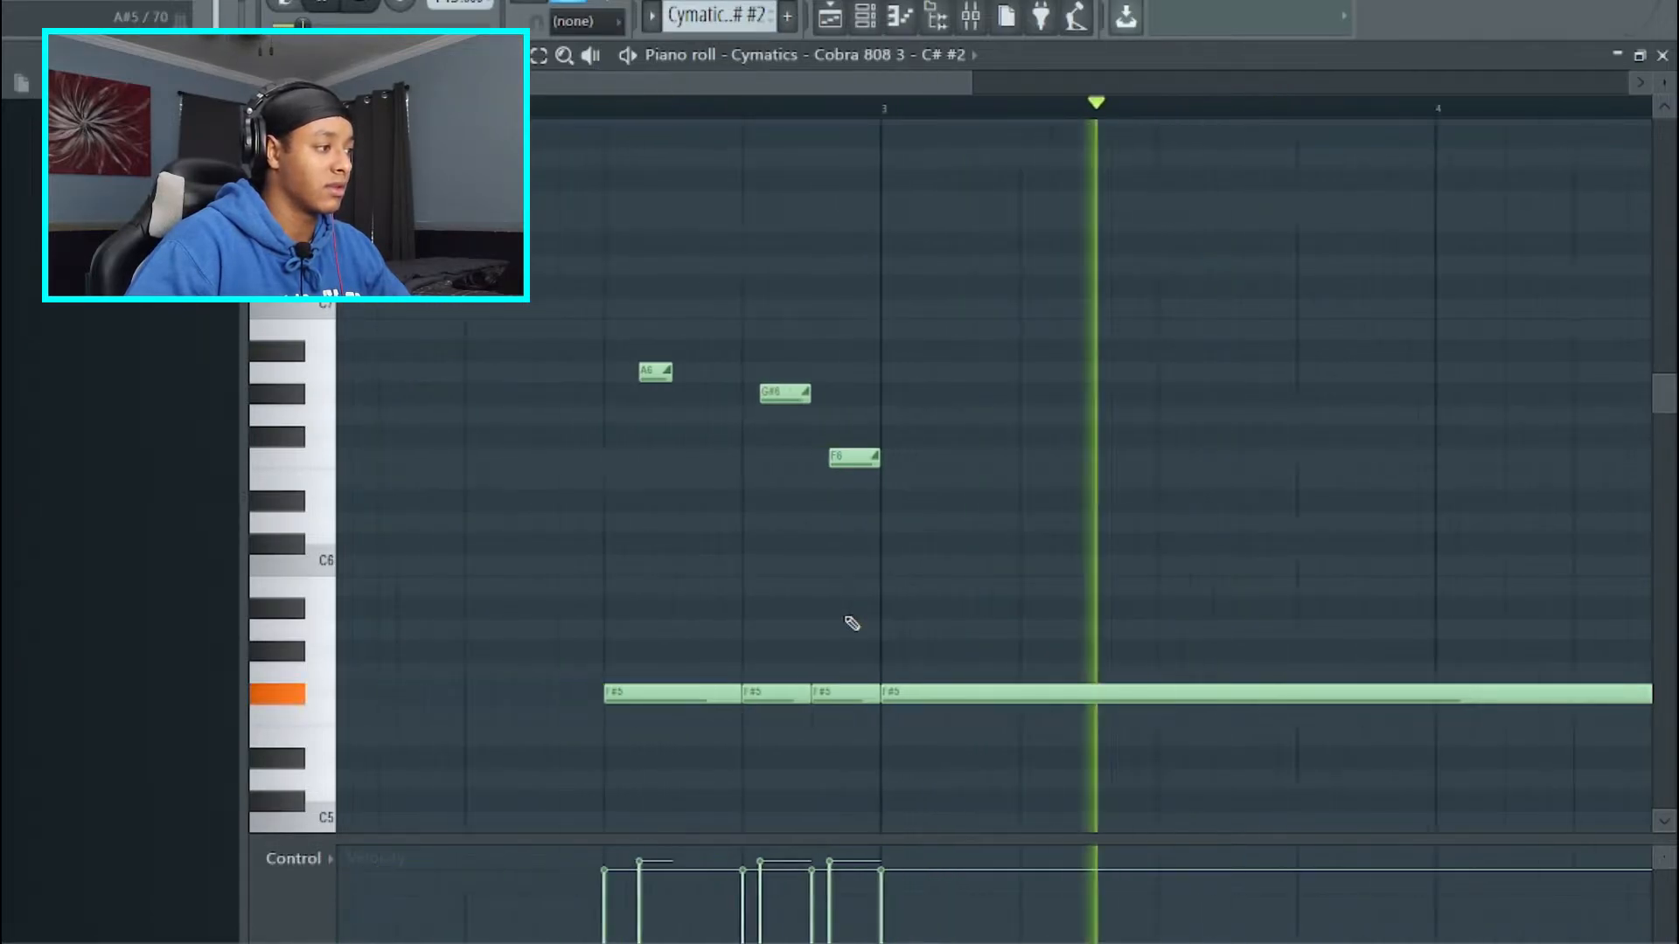
key("space")
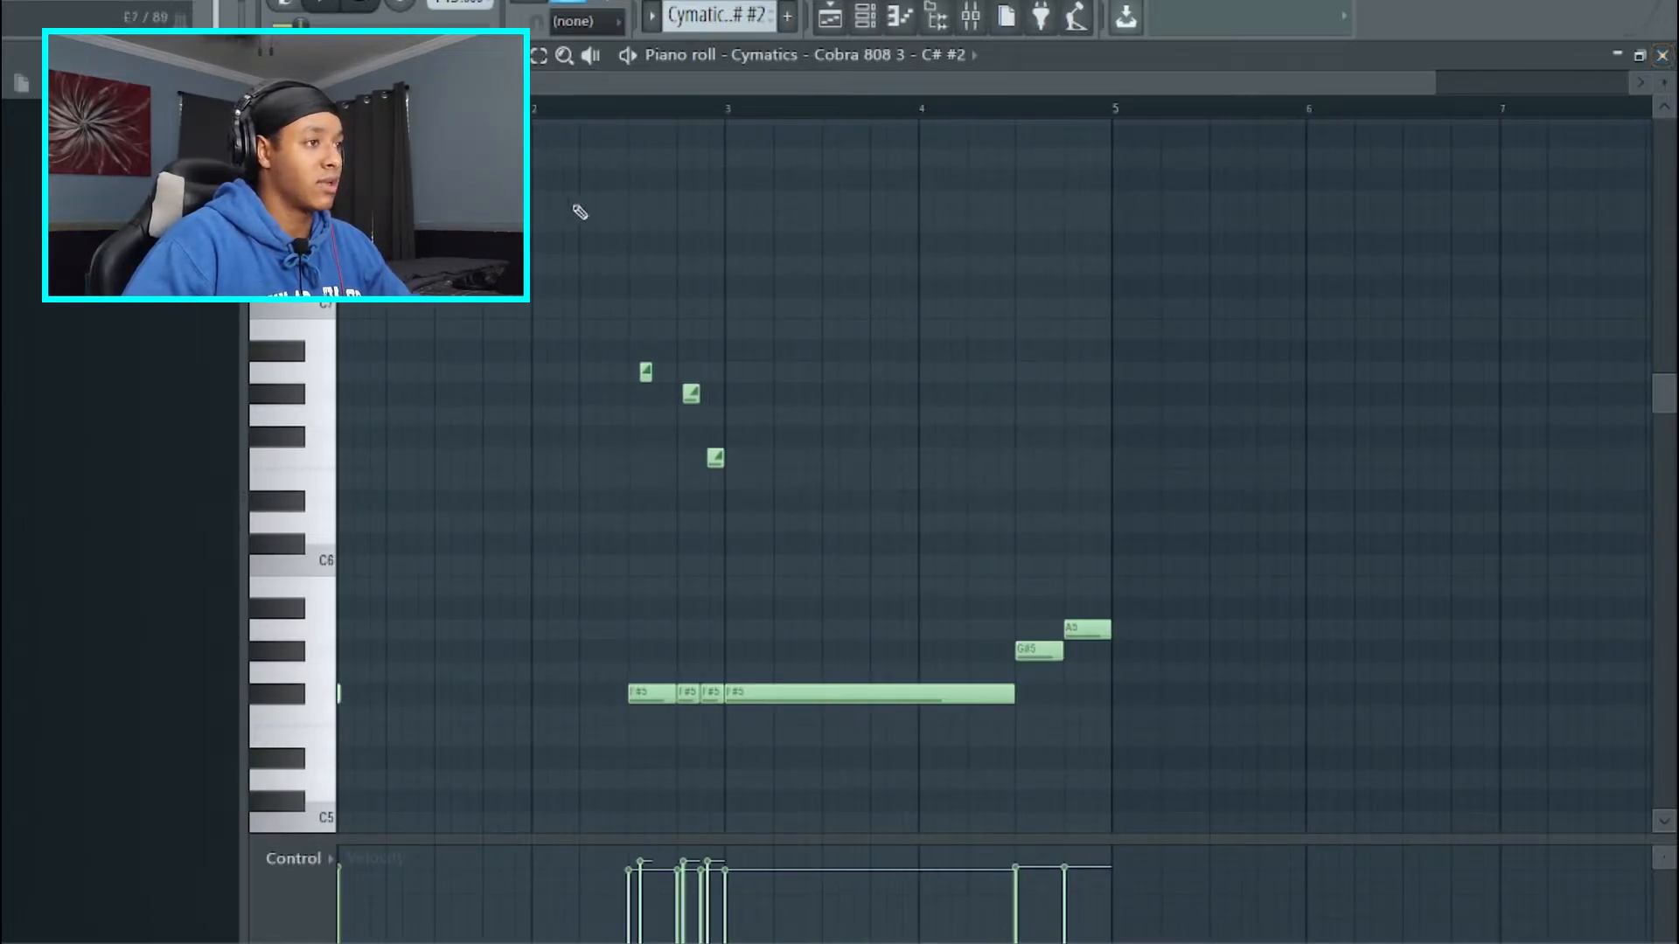
key("space")
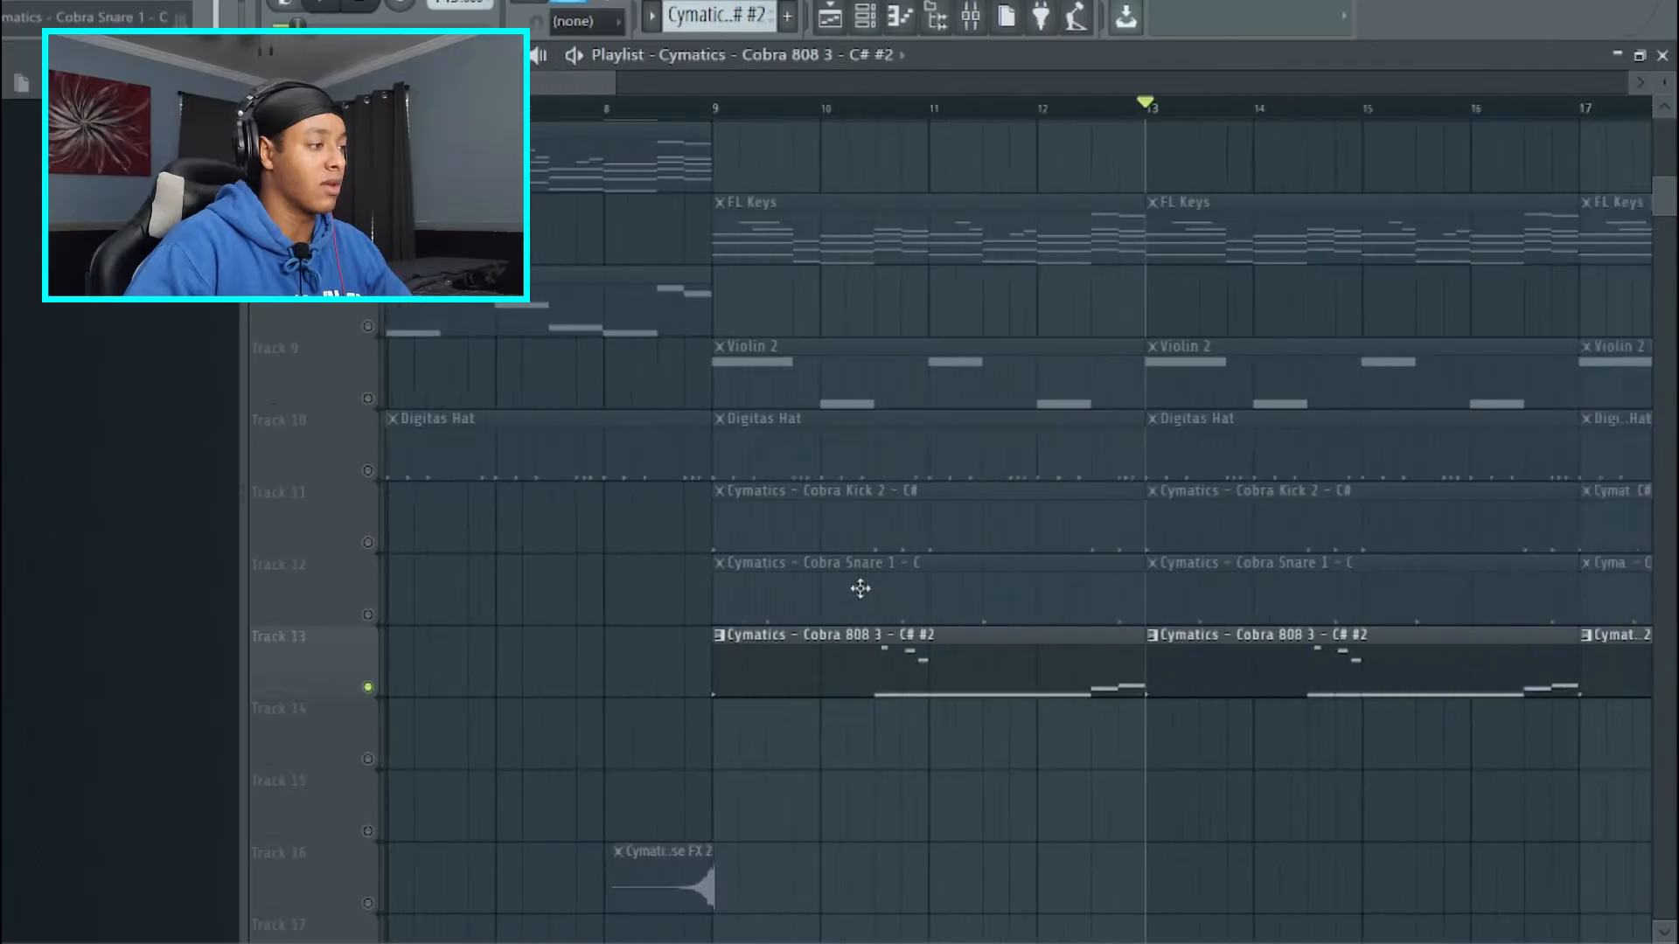
Unmute tracks 10 to 12 alongside the 808 track in the playlist and play all the drums from bar 9.
scroll(861, 588, "down", 3)
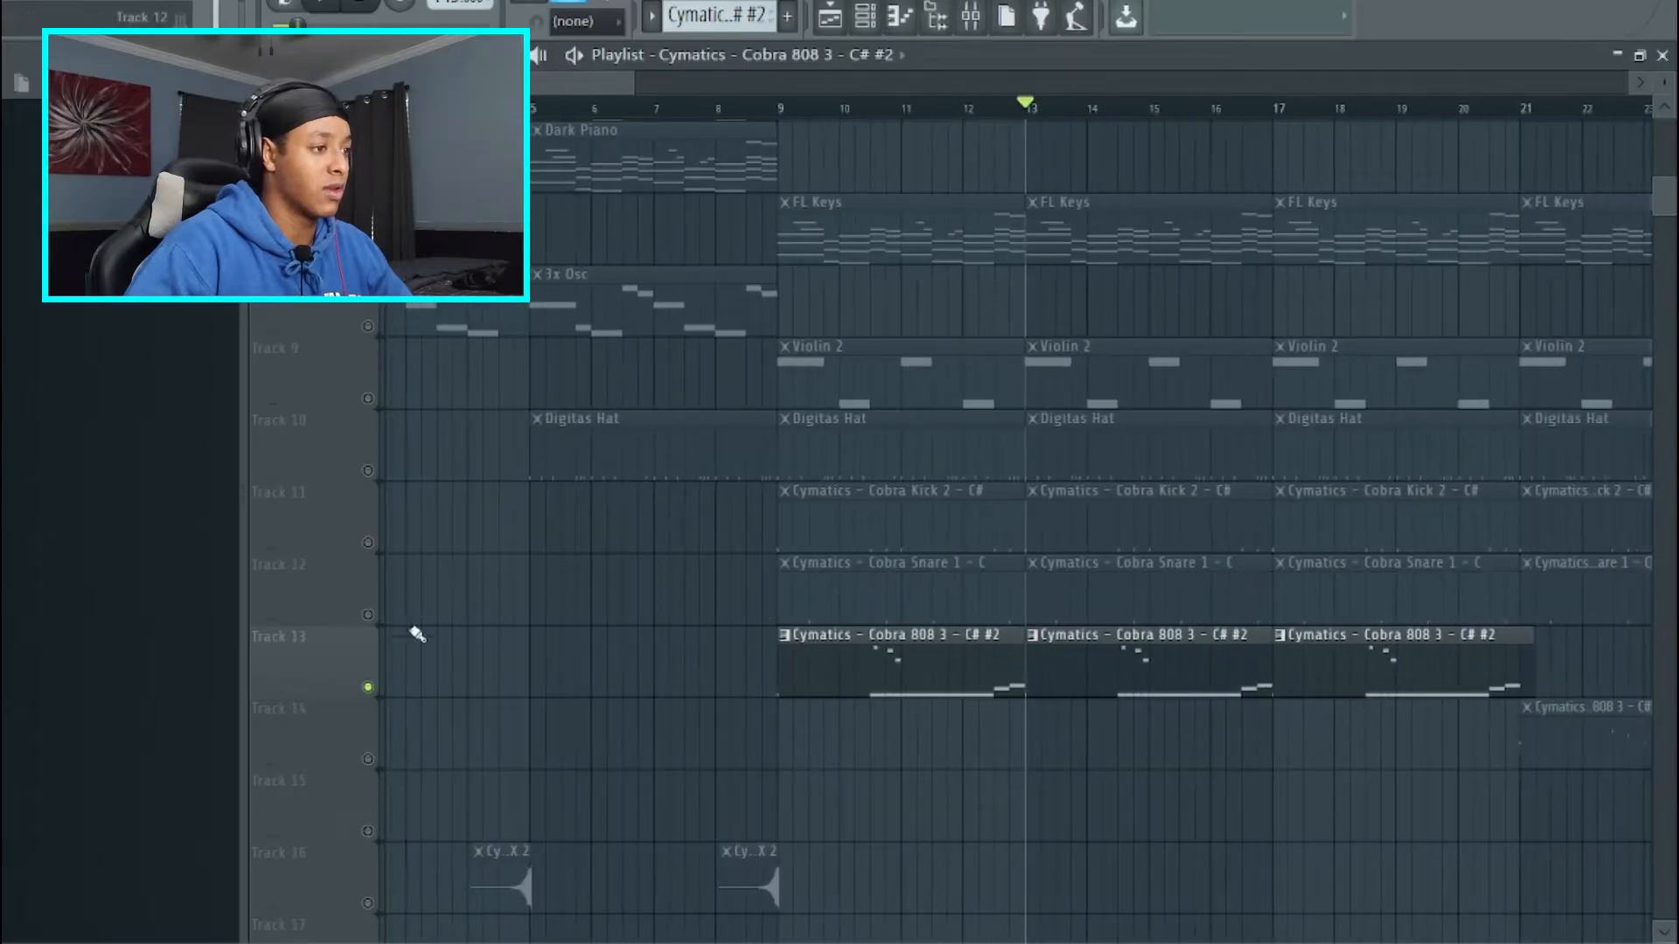
left_click(368, 615)
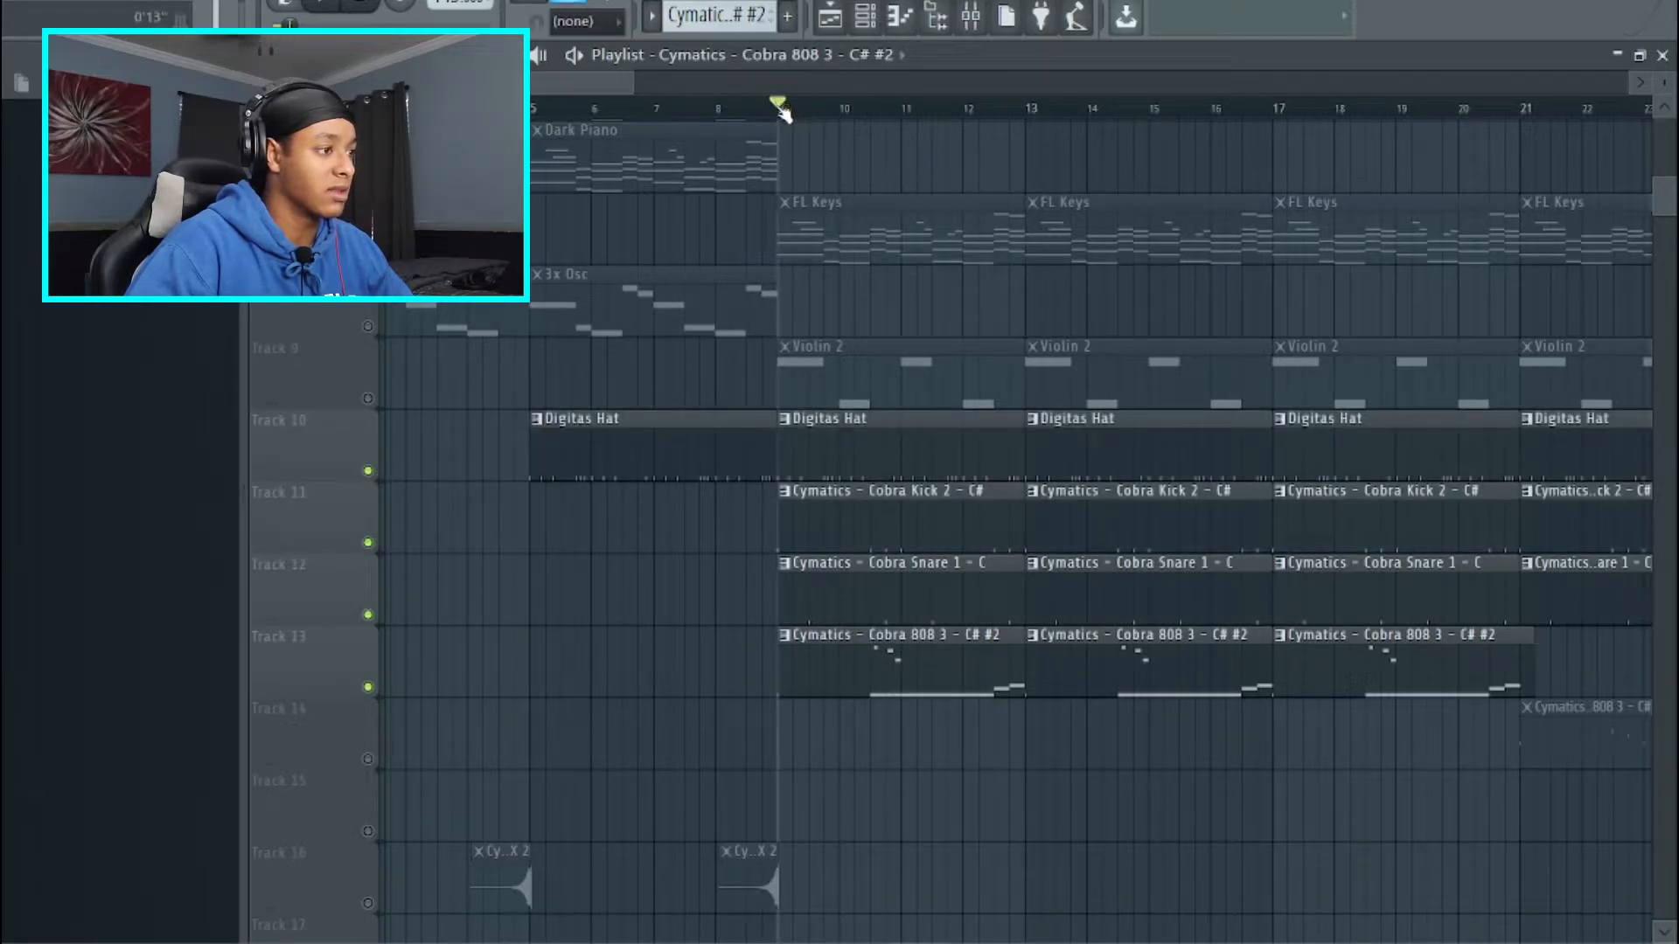
key("space")
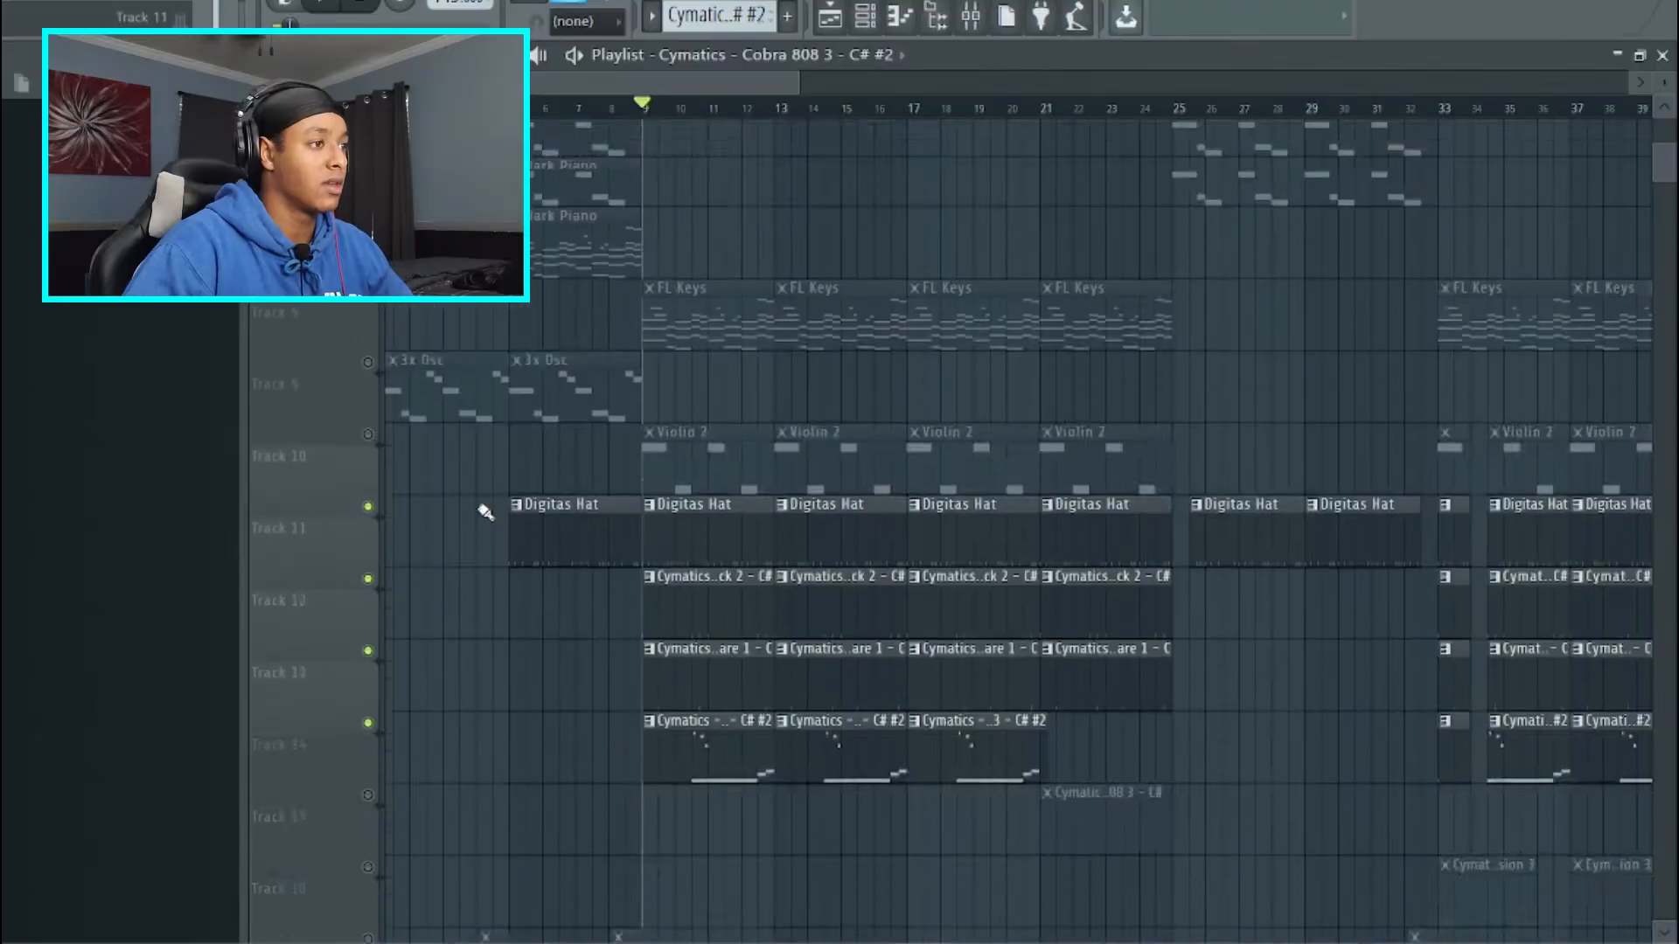
Open the Sakura clip from the playlist in the piano roll, play its melody and examine its notes.
scroll(422, 662, "up", 4)
left_click(380, 751)
left_click_drag(382, 697, 369, 470)
double_click(439, 456)
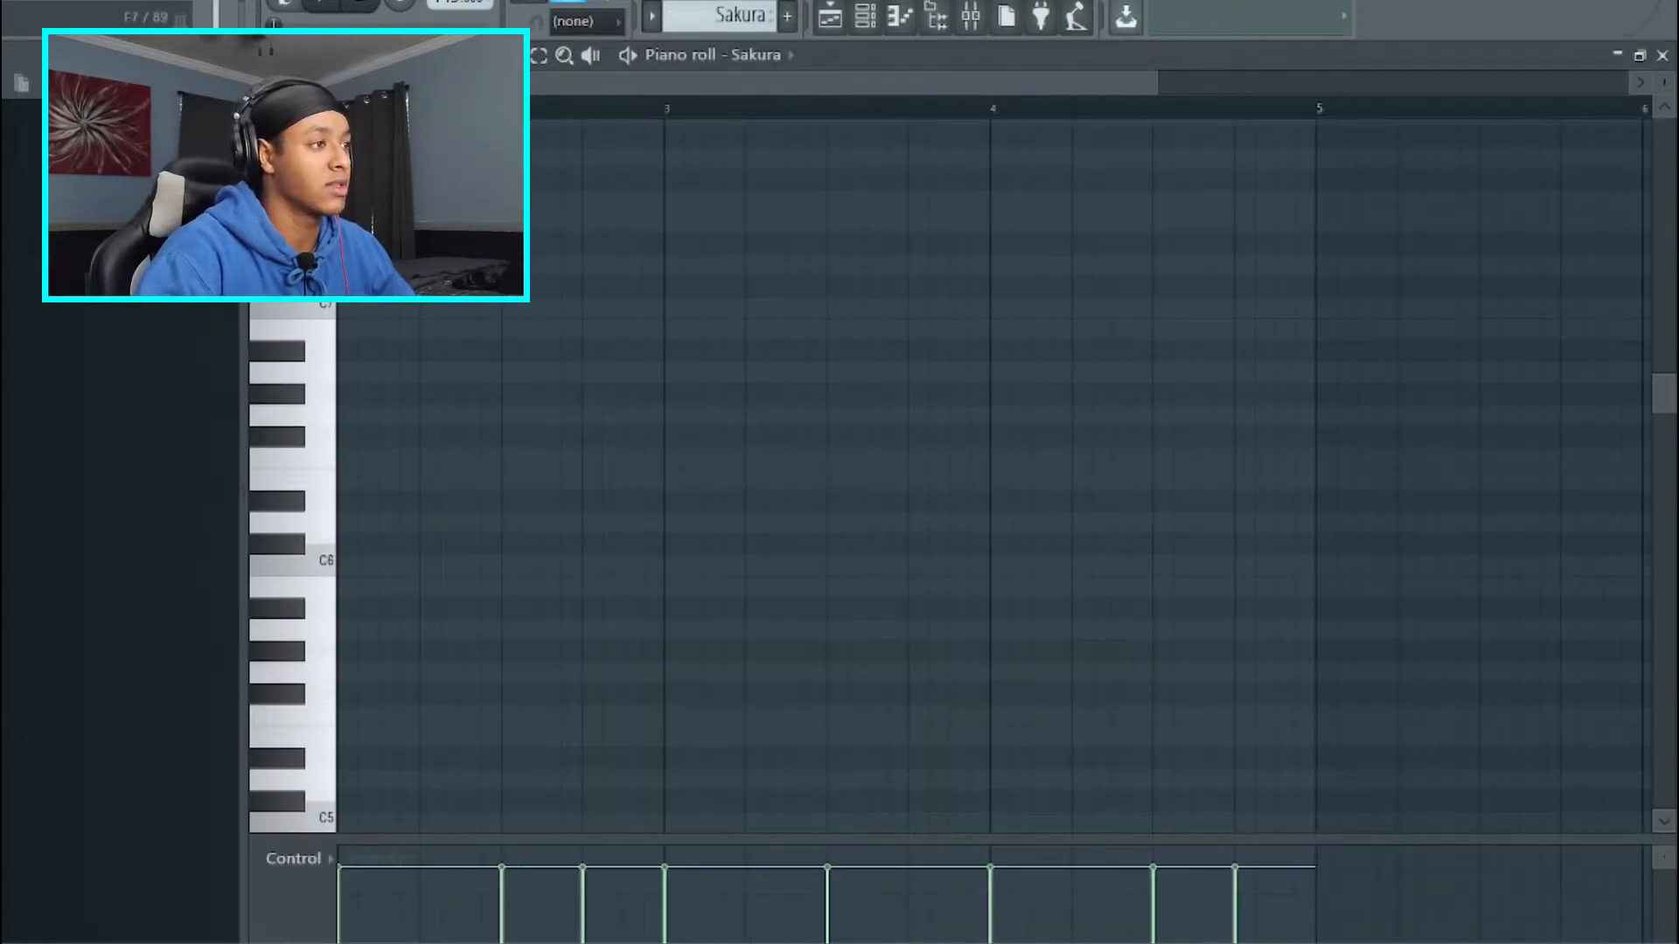
scroll(997, 108, "down", 2)
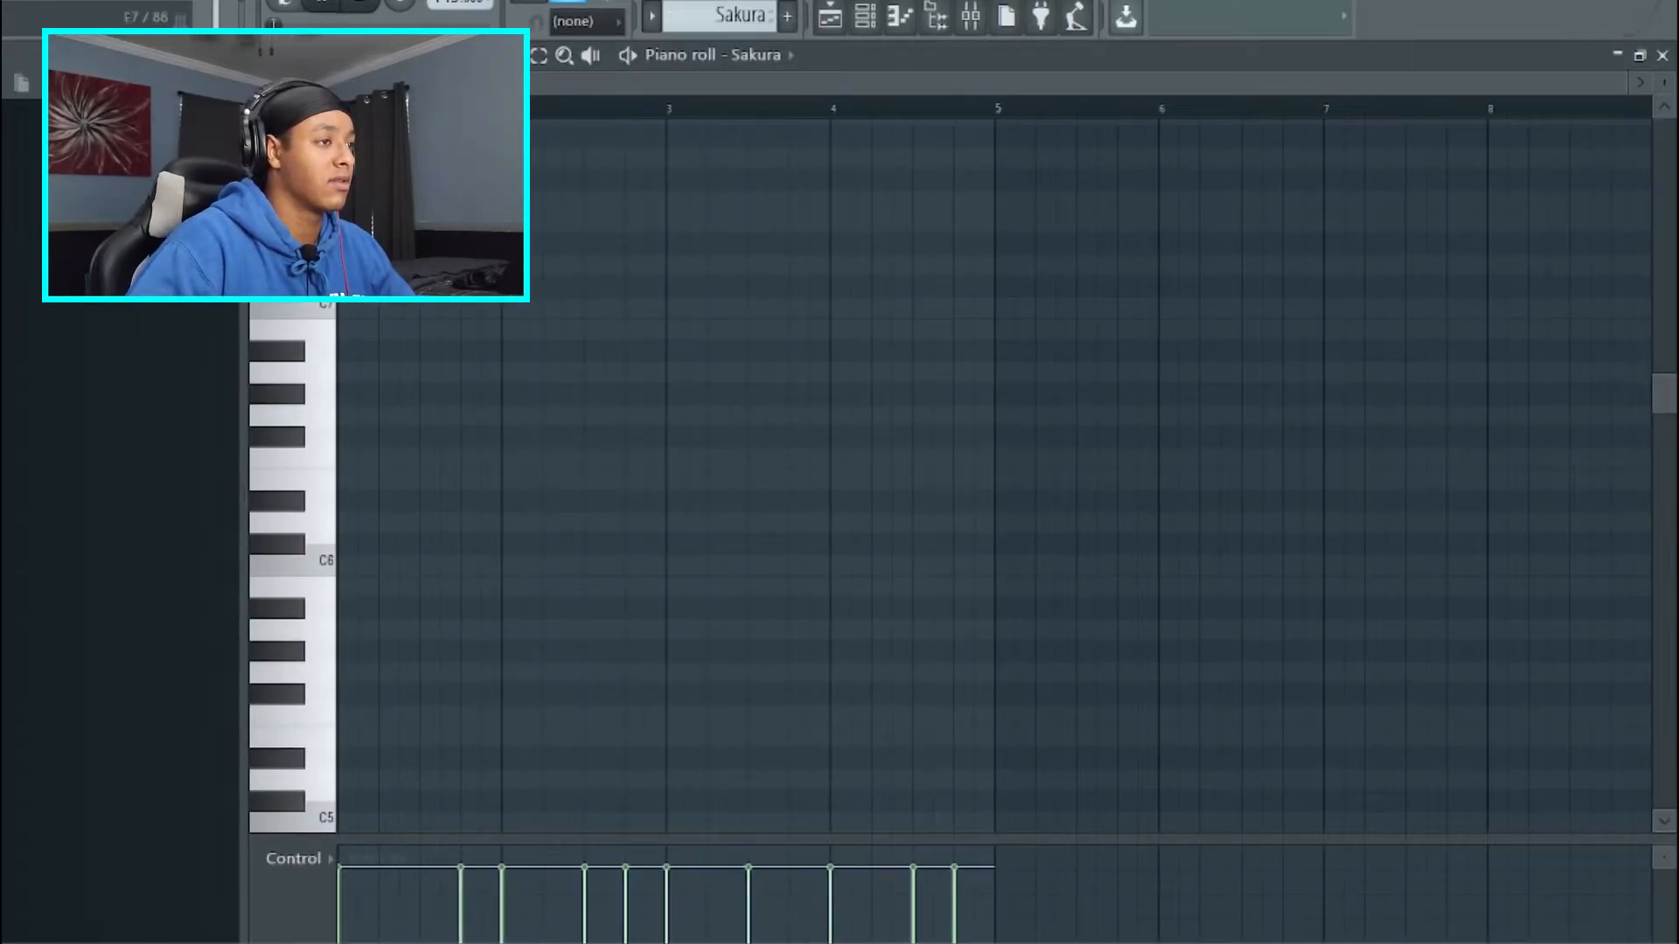
key("space")
scroll(543, 332, "down", 5)
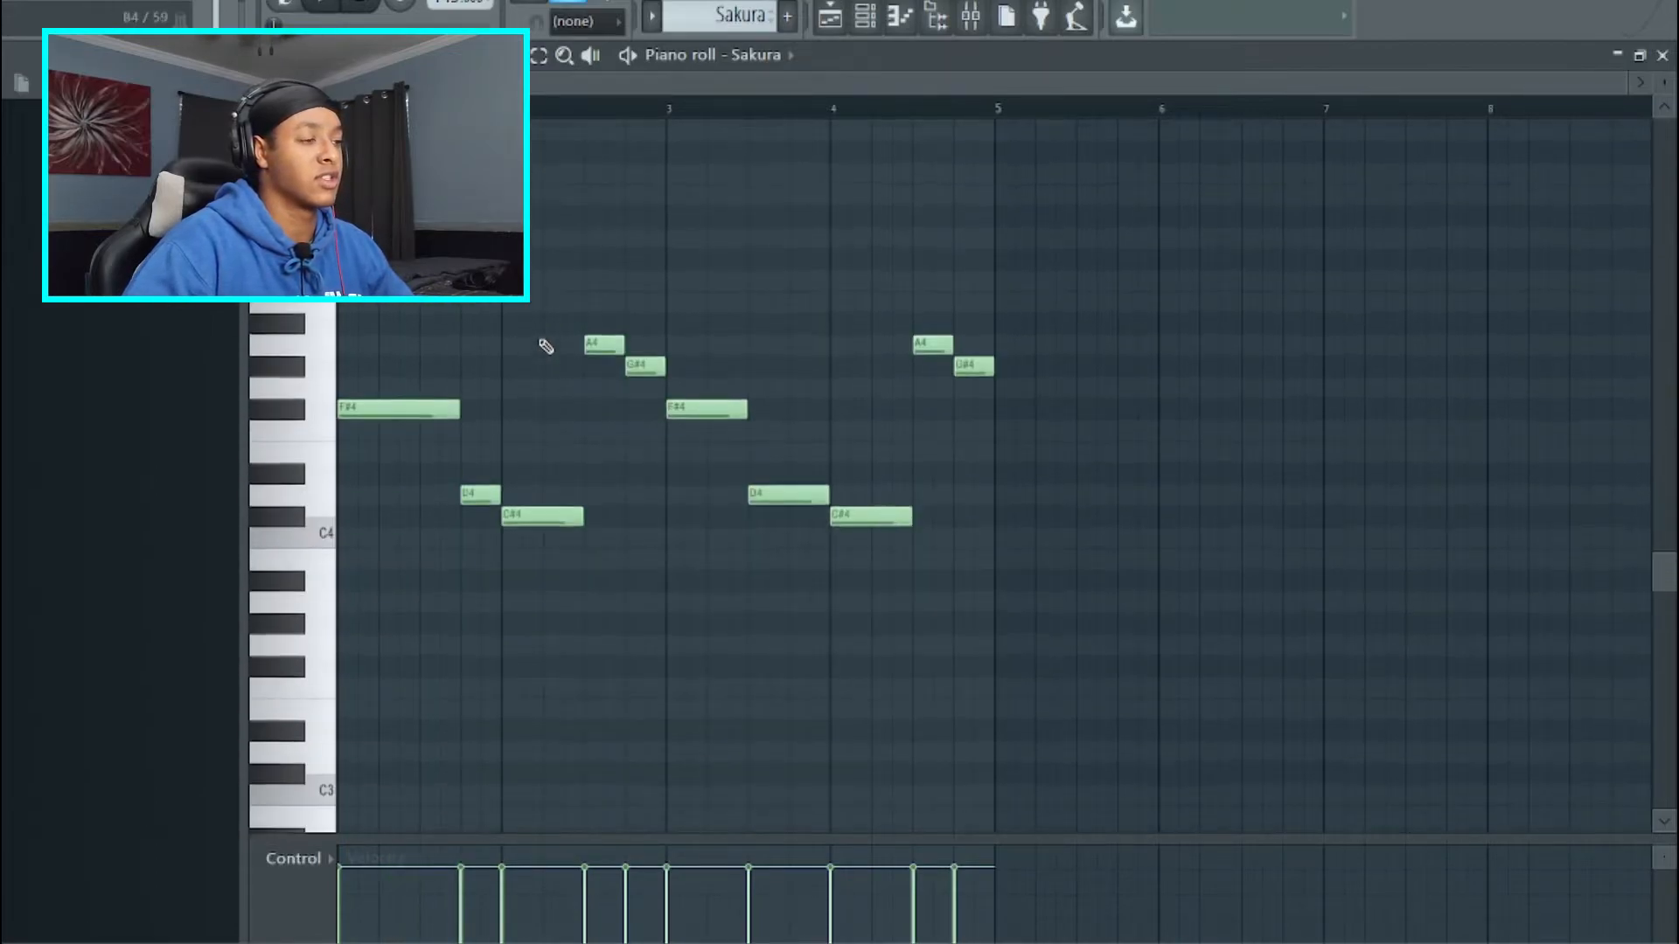
scroll(546, 347, "down", 1)
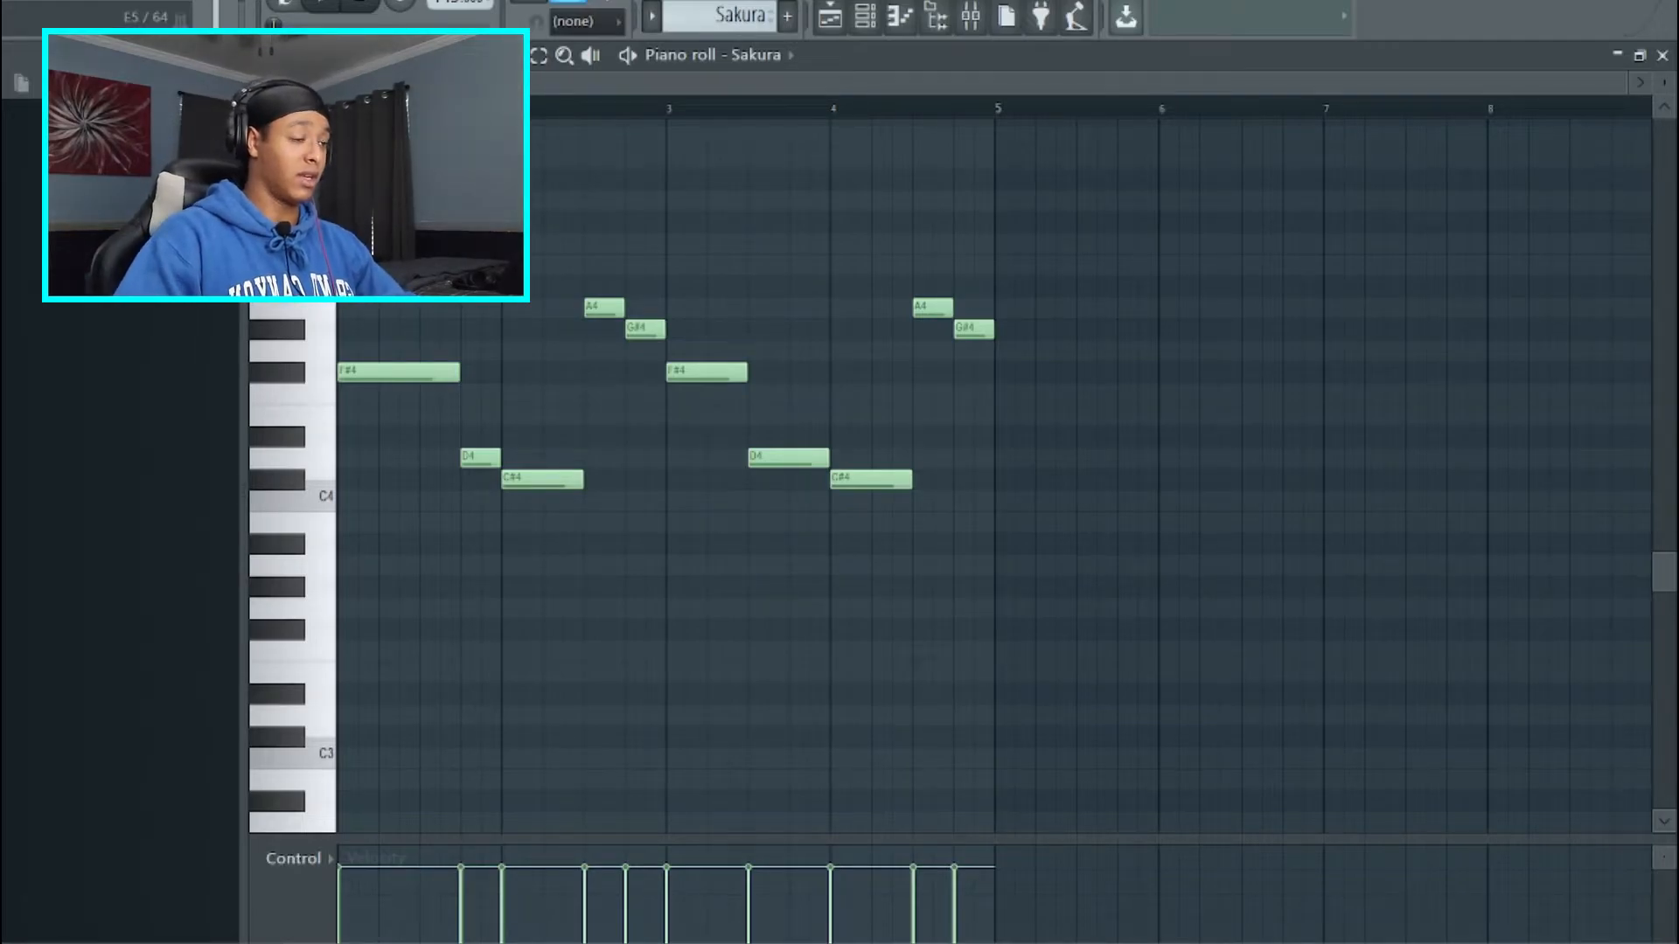
scroll(765, 201, "up", 2)
Open the Sakura channel's instrument from the channel rack, check its preset and close it.
key("F6")
left_click(550, 567)
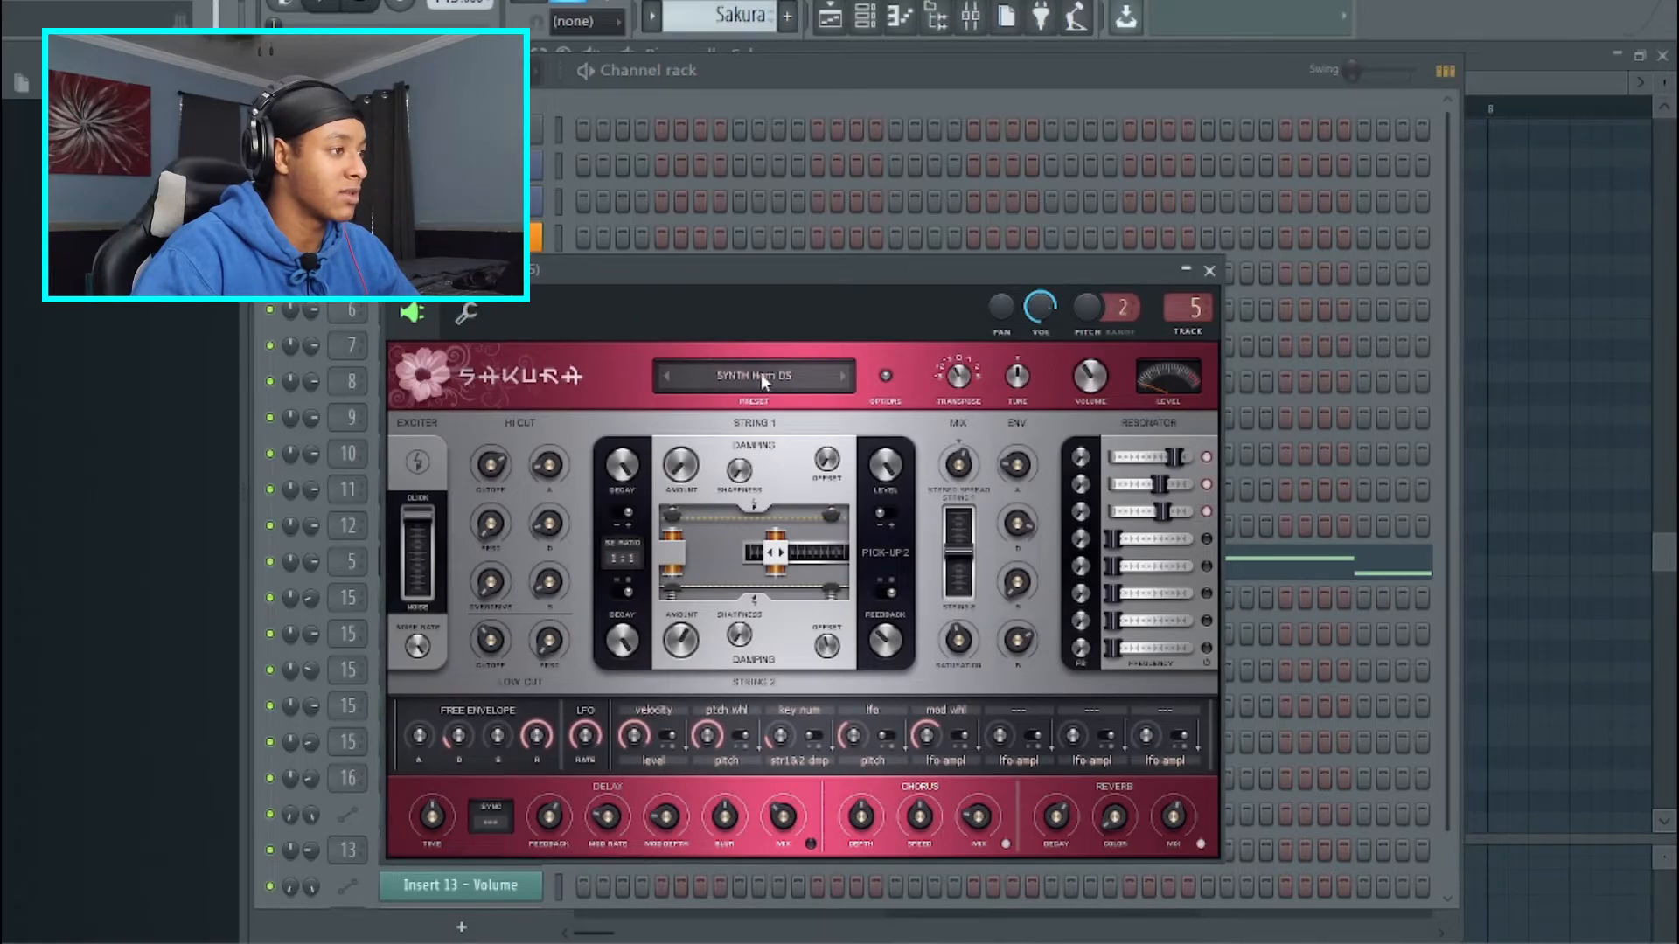
left_click(1211, 271)
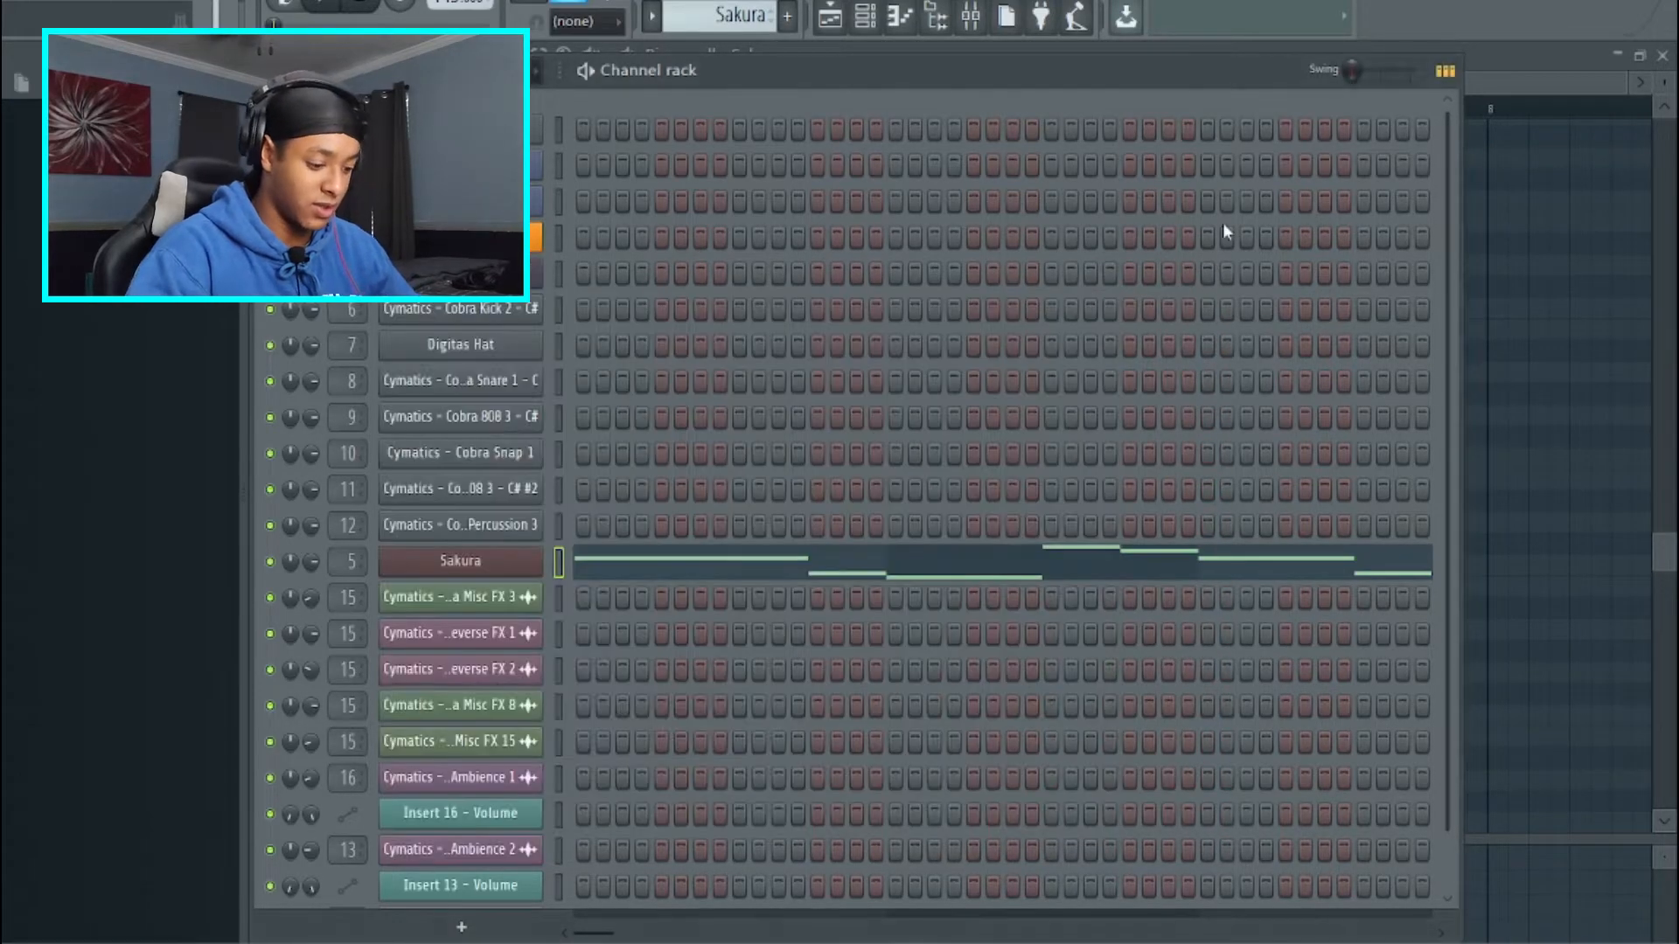
Open the Sakura pattern's notes in the piano roll again and play the melody.
key("F7")
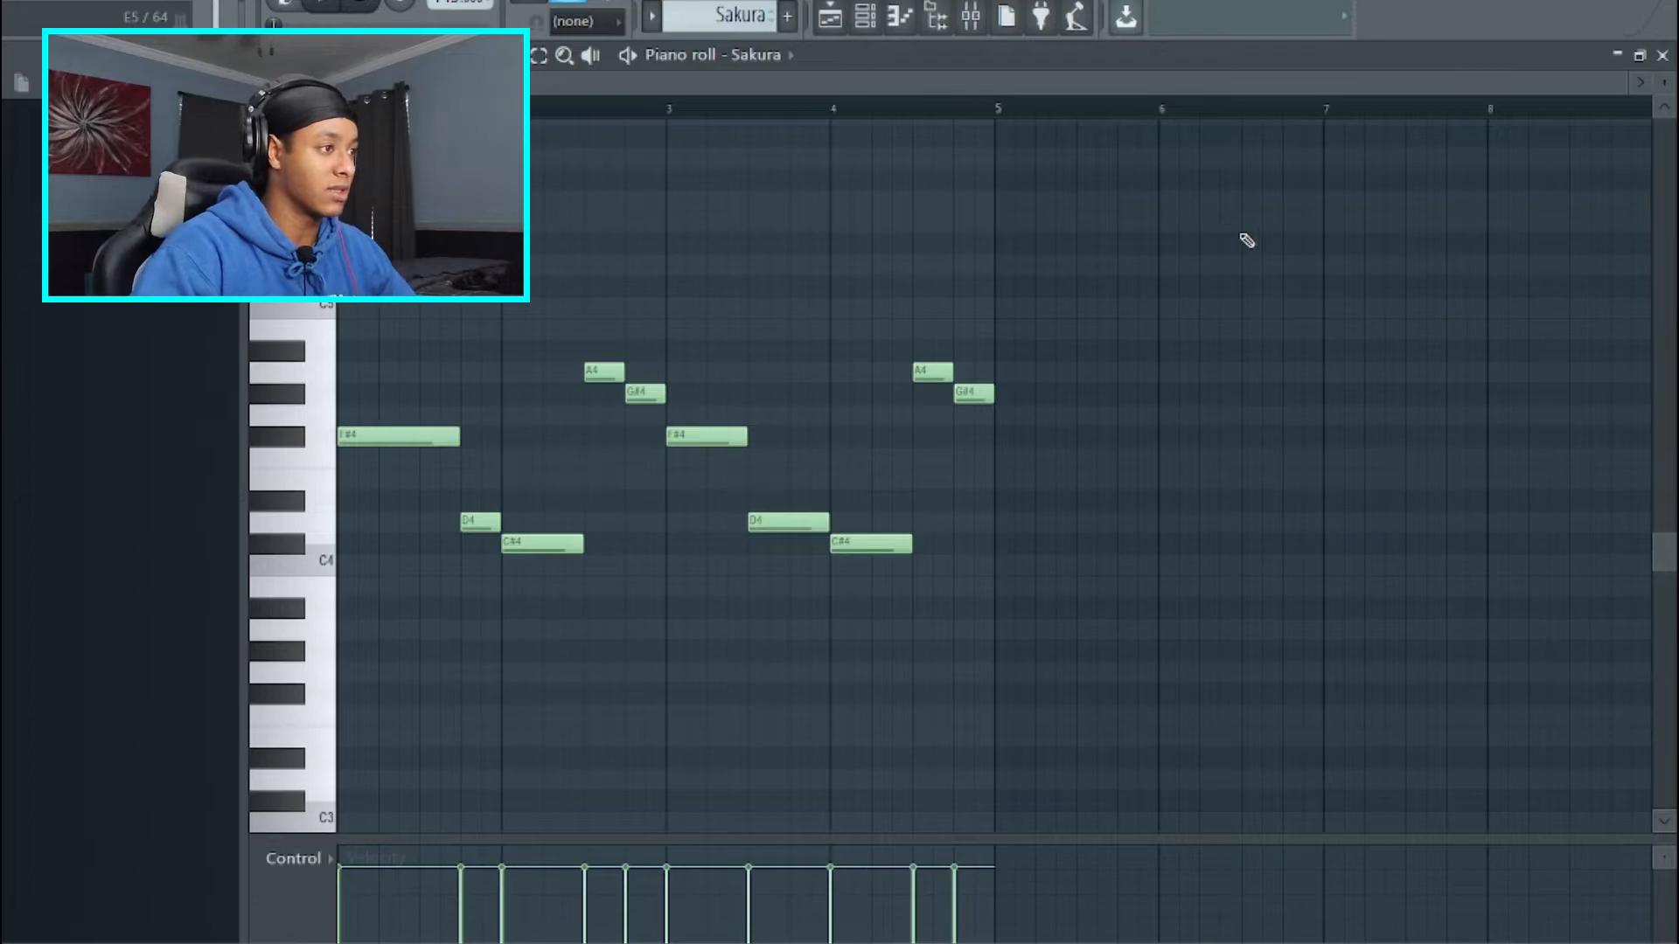
key("space")
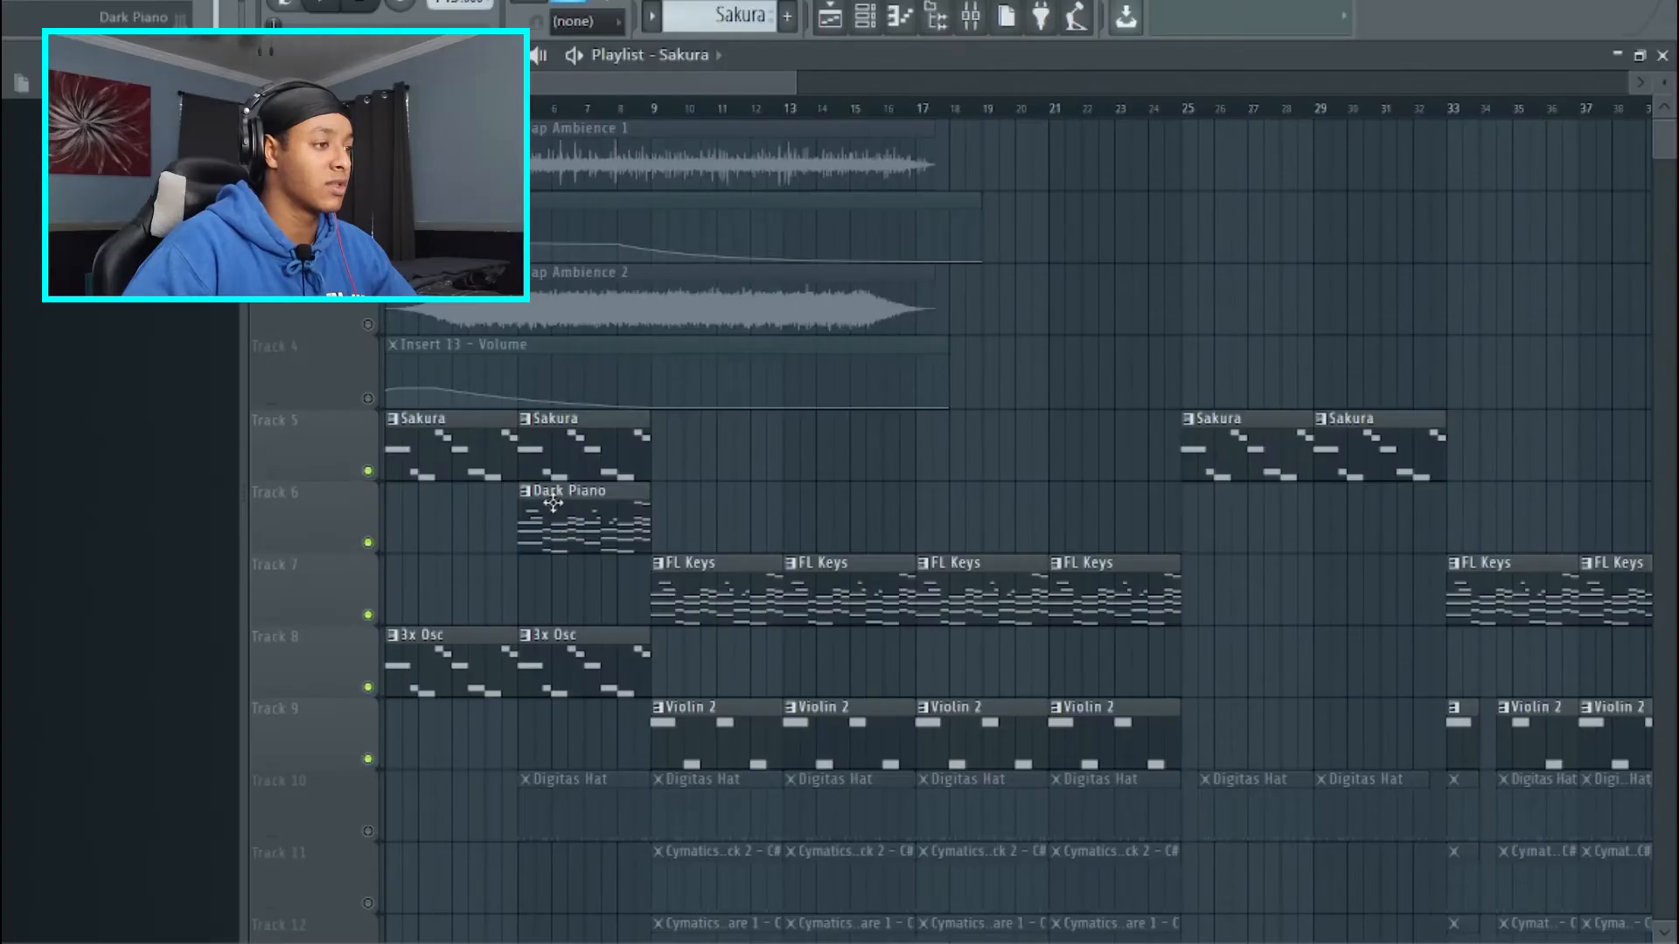
Examine how the Sakura, Dark Piano, FL Keys, 3x Osc and Violin 2 clips are arranged in the playlist and play them without drums.
scroll(552, 502, "down", 5)
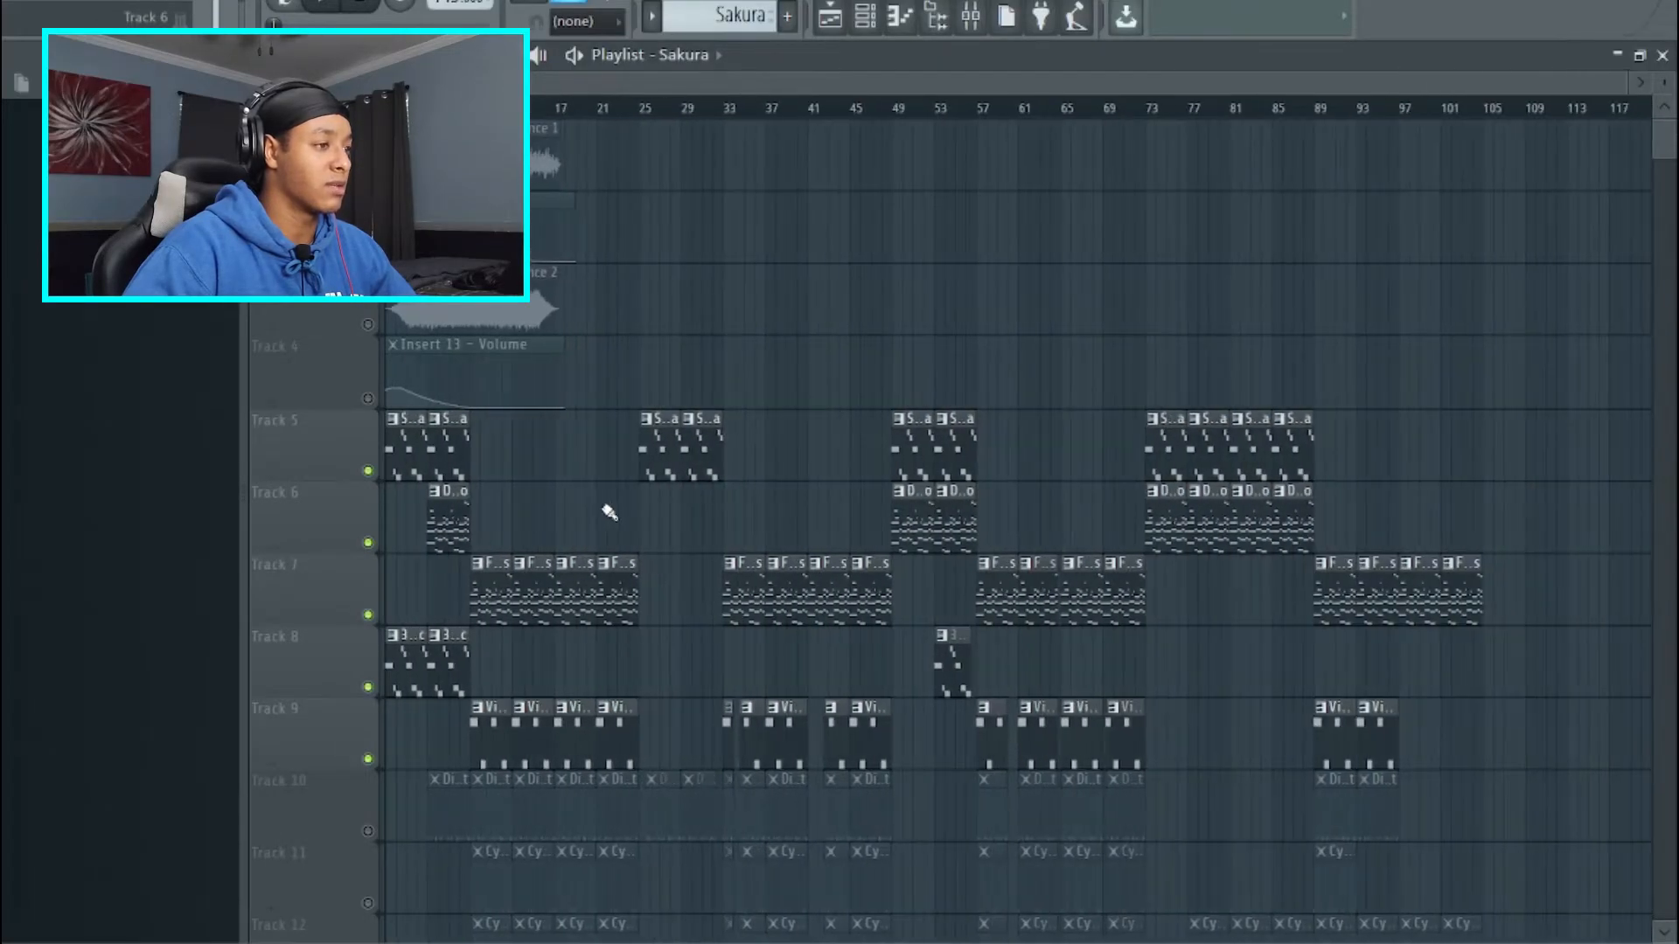
scroll(584, 480, "up", 4)
scroll(613, 464, "left", 4)
scroll(853, 382, "down", 3)
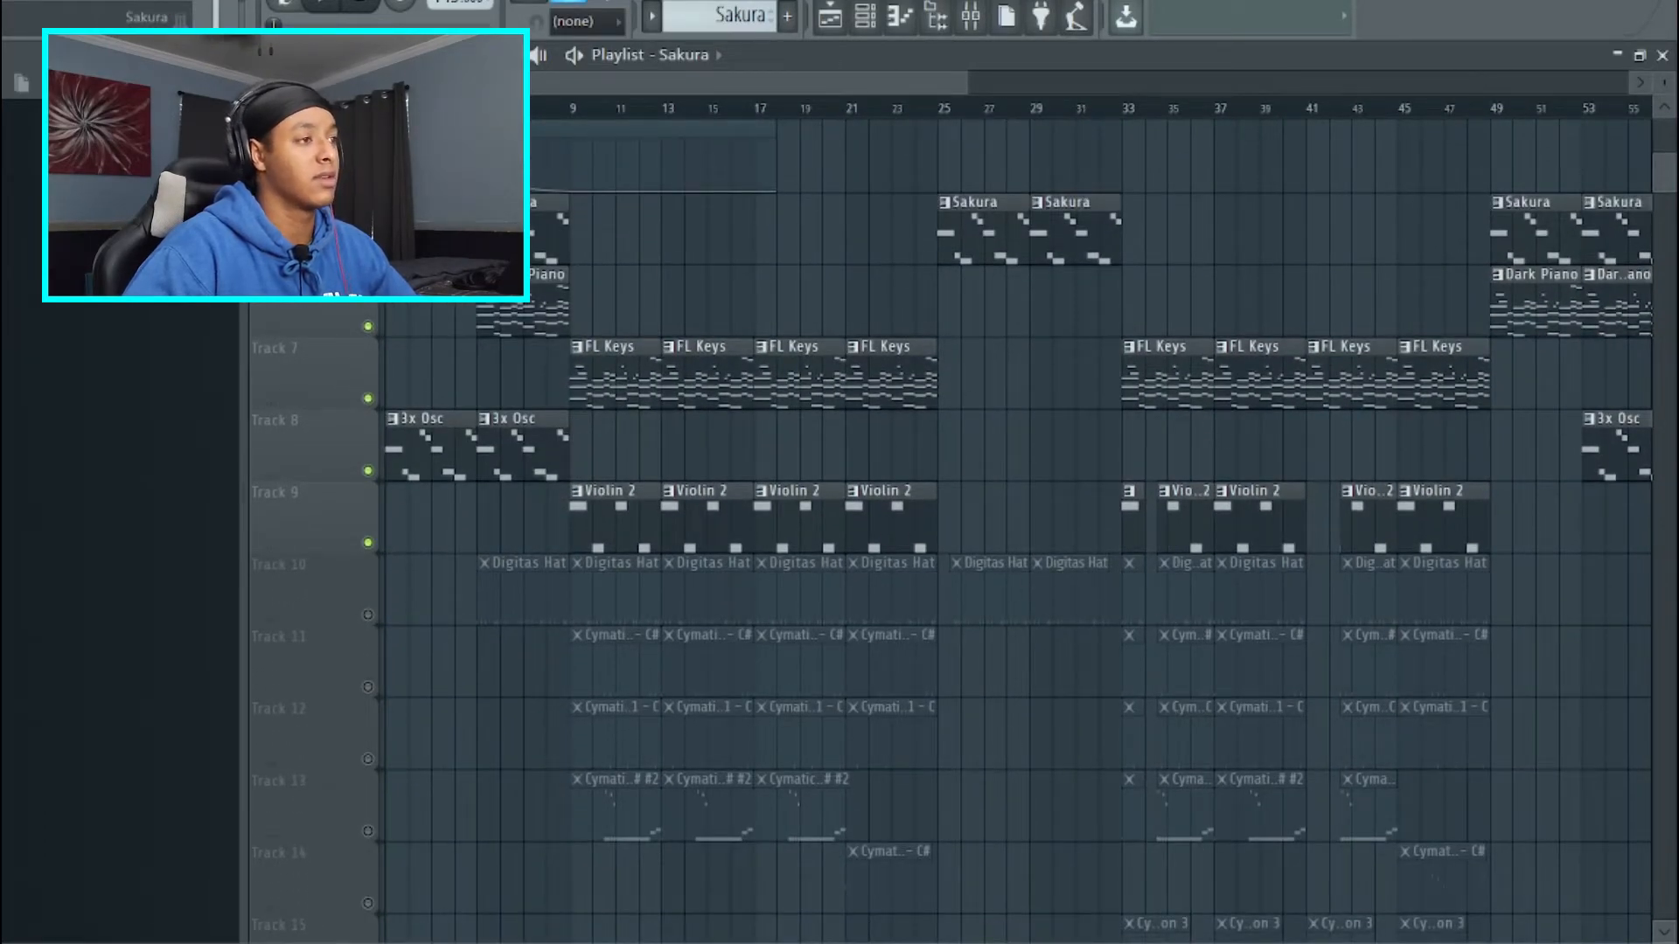
scroll(1150, 289, "down", 4)
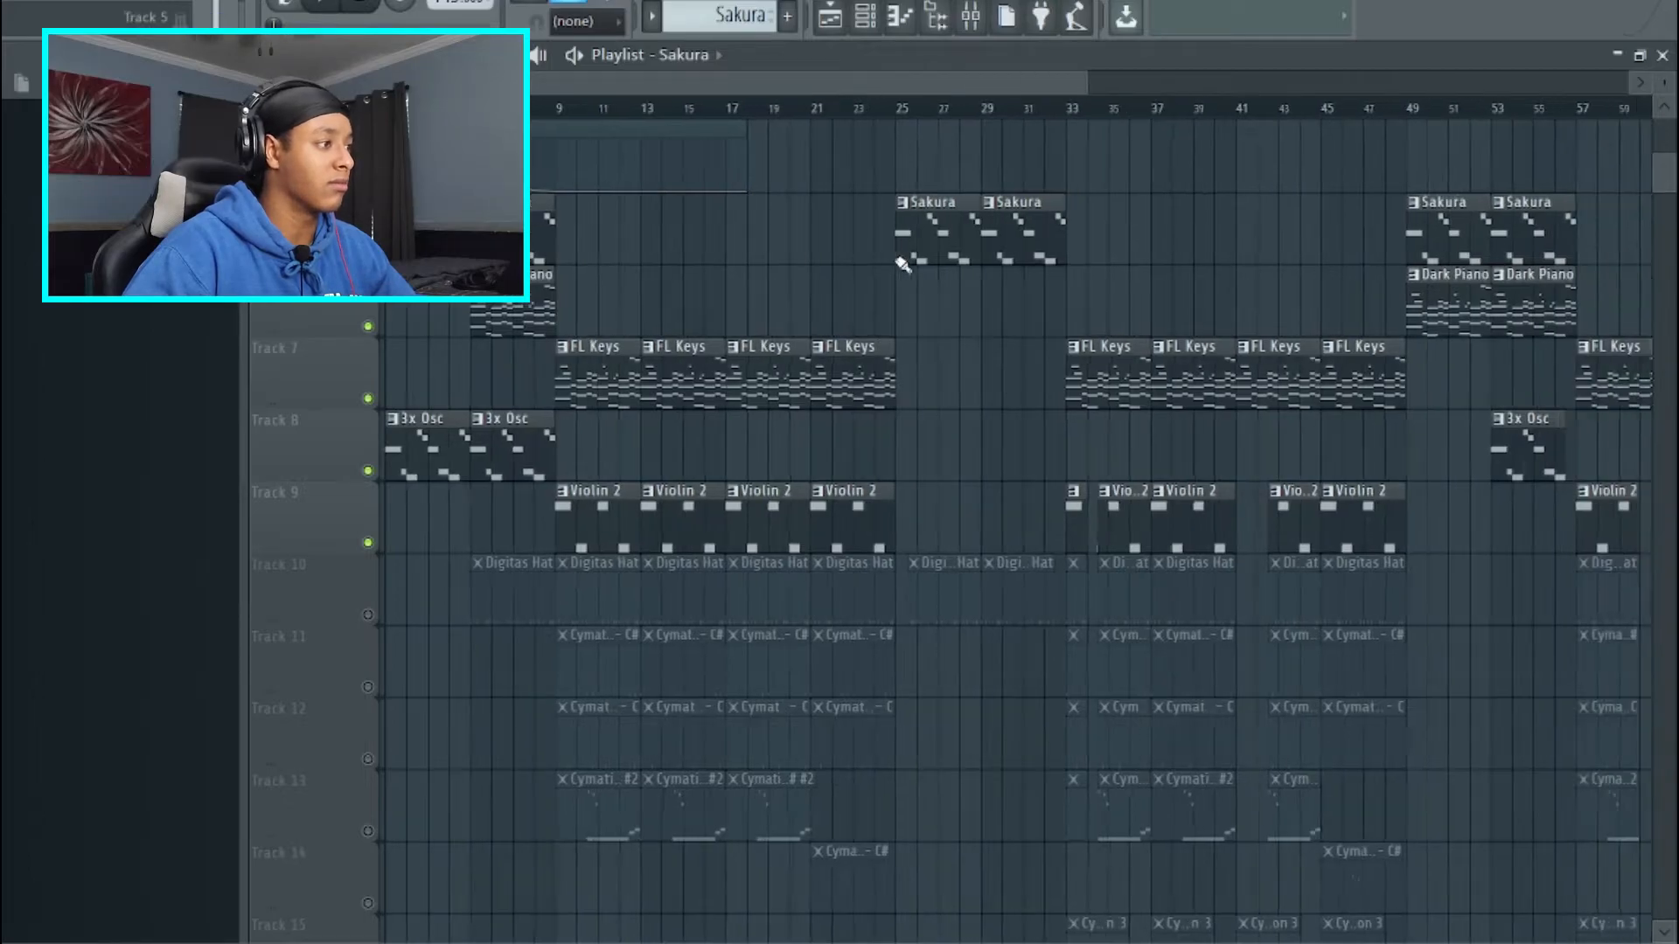
scroll(1242, 293, "down", 2)
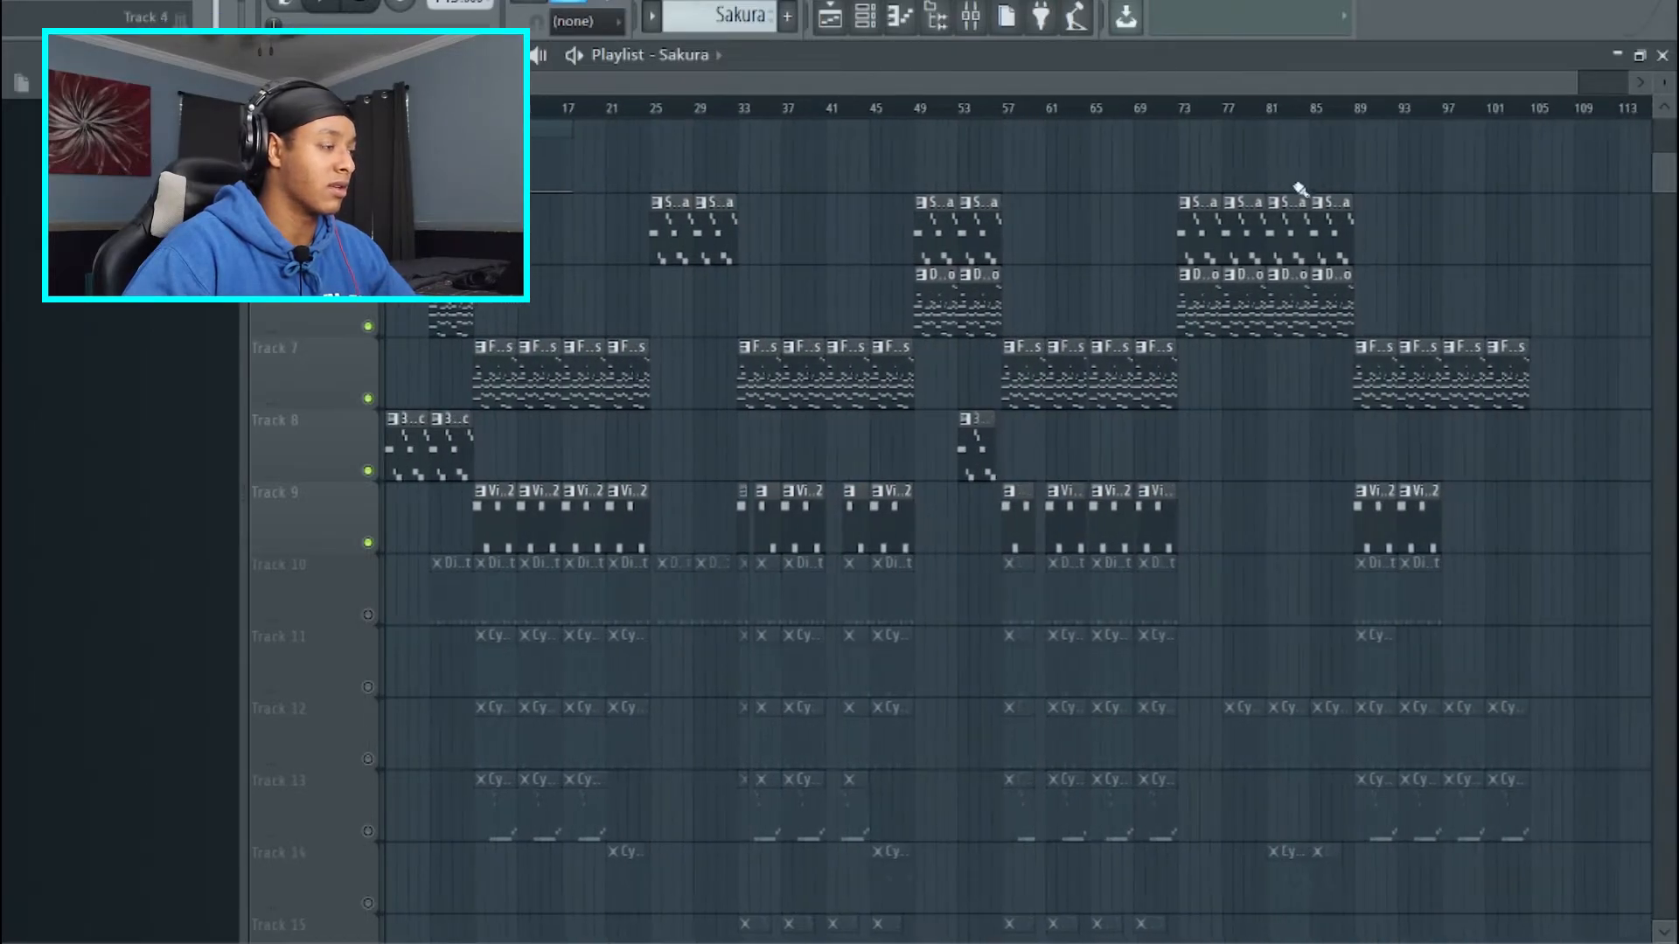
scroll(1305, 214, "up", 4)
scroll(1306, 229, "down", 2)
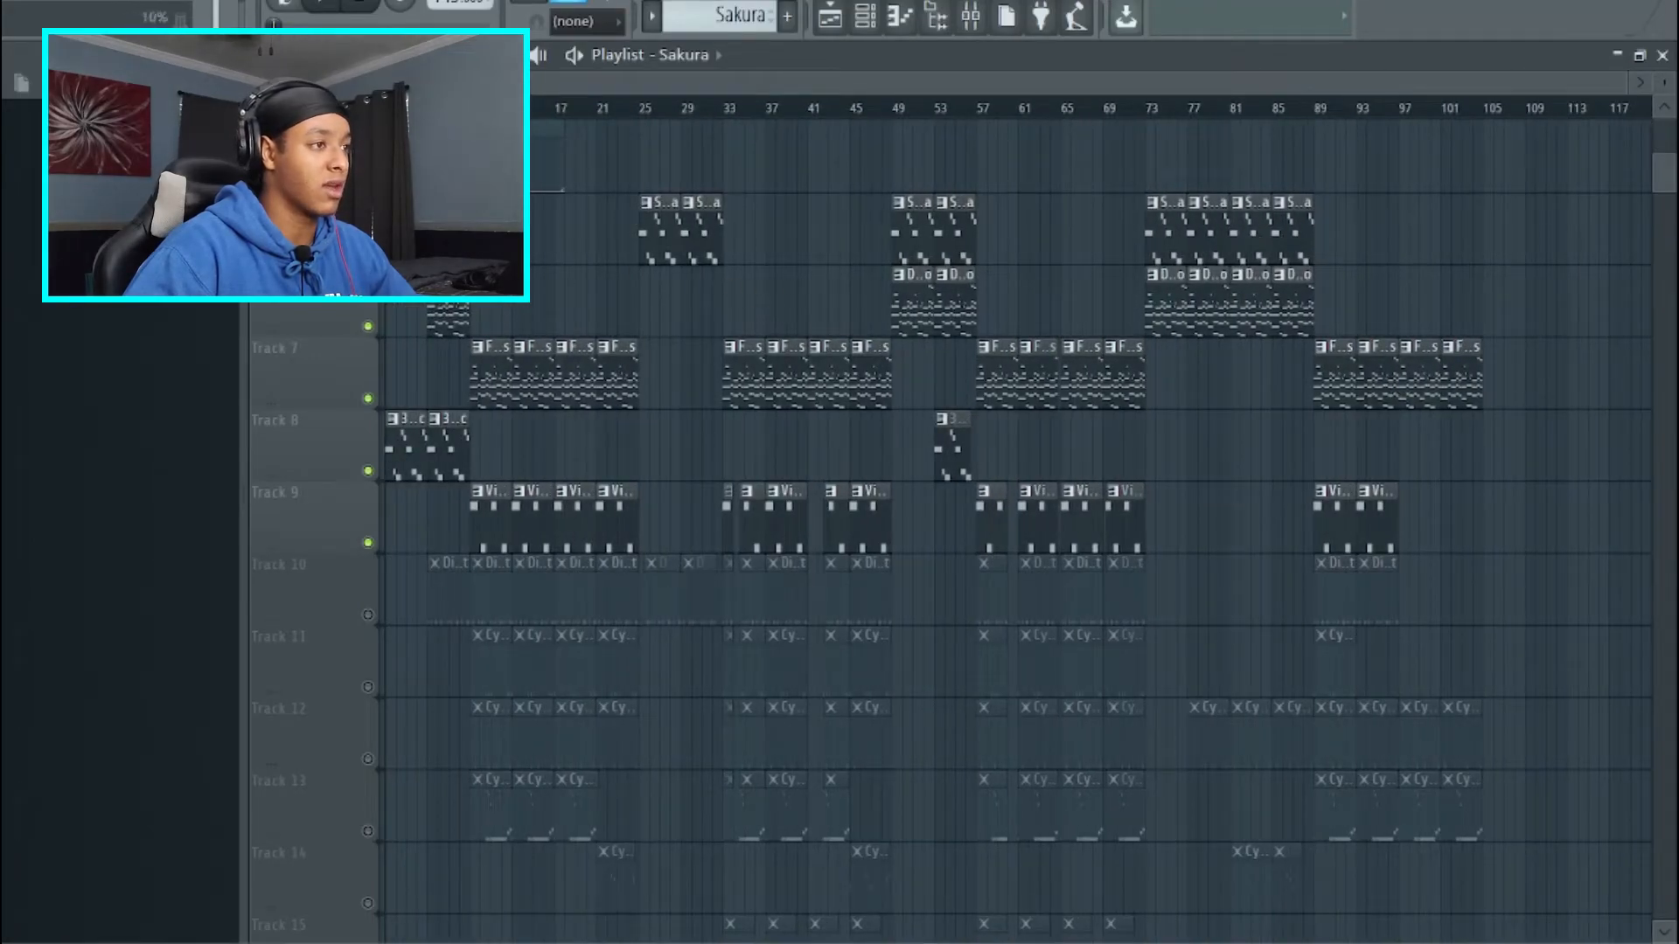
key("space")
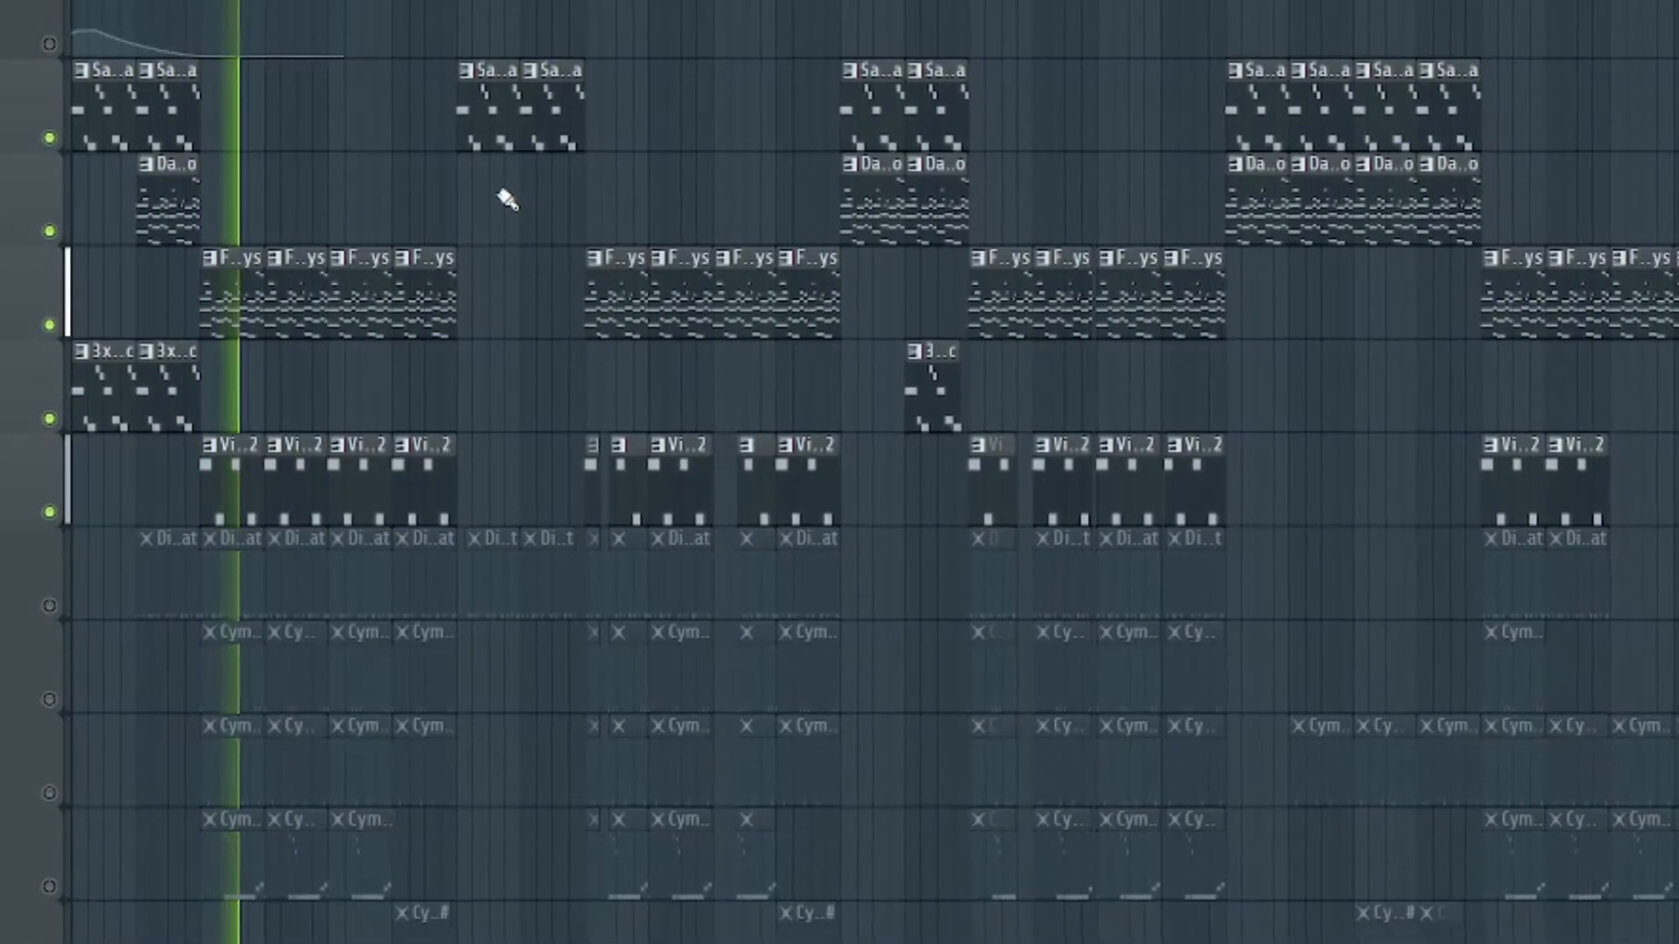
key("space")
Unmute track 16's effect clips and track 10's Digitas Hat in the playlist and play the intro from bar 1.
scroll(446, 185, "down", 6)
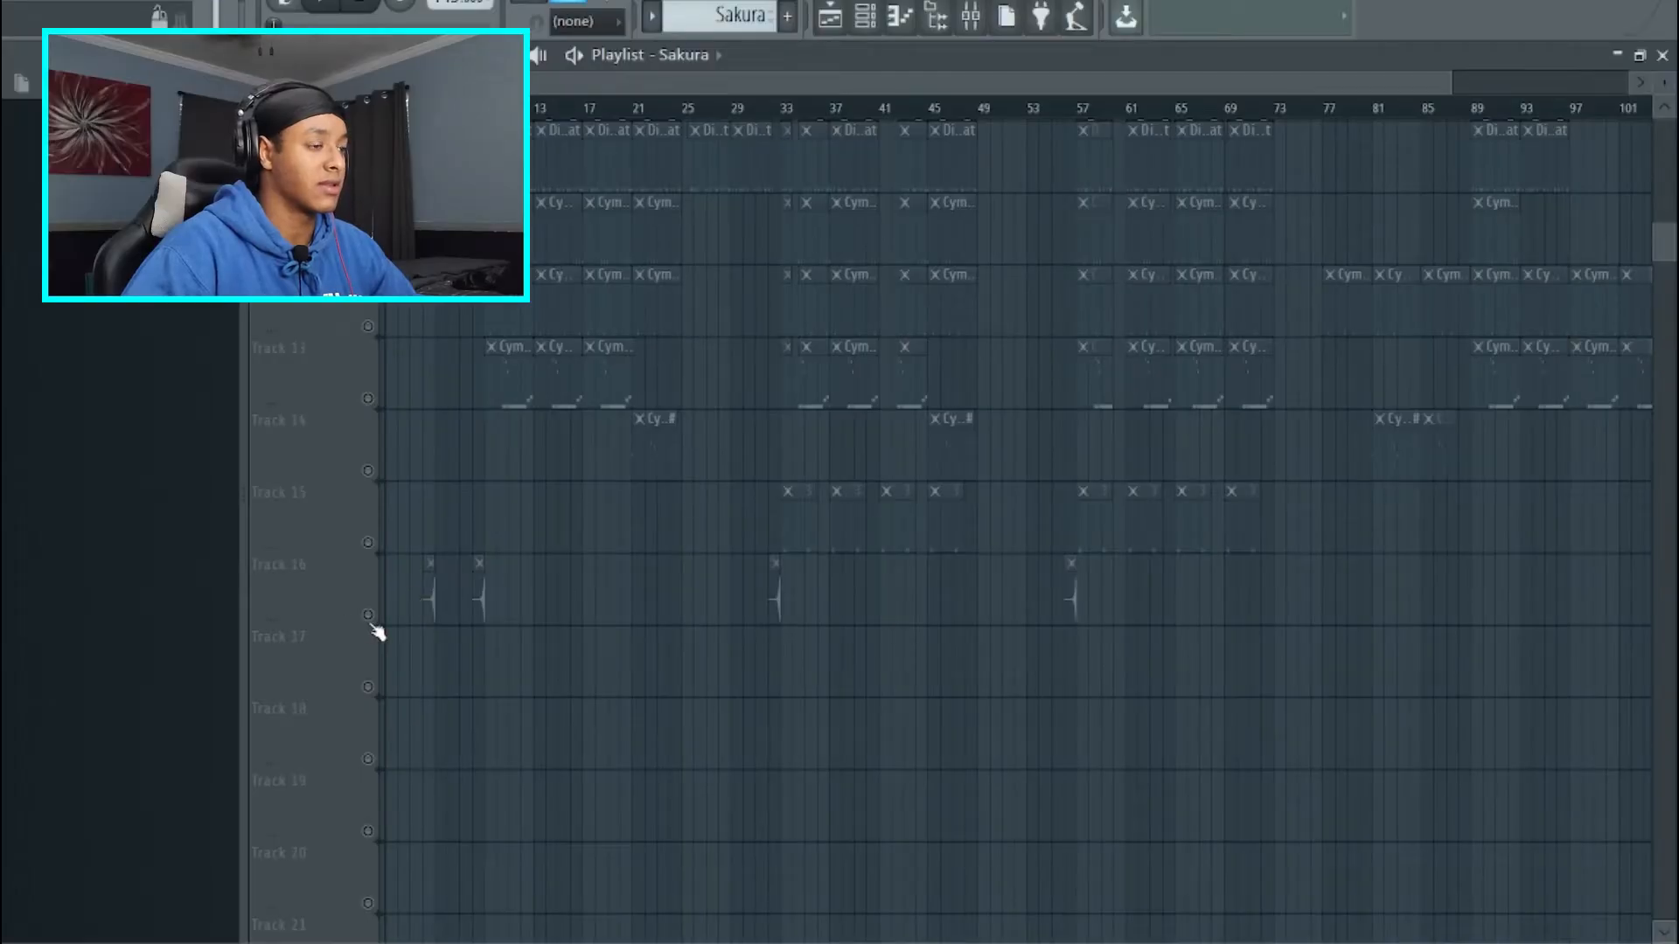
left_click(367, 615)
scroll(542, 603, "up", 2)
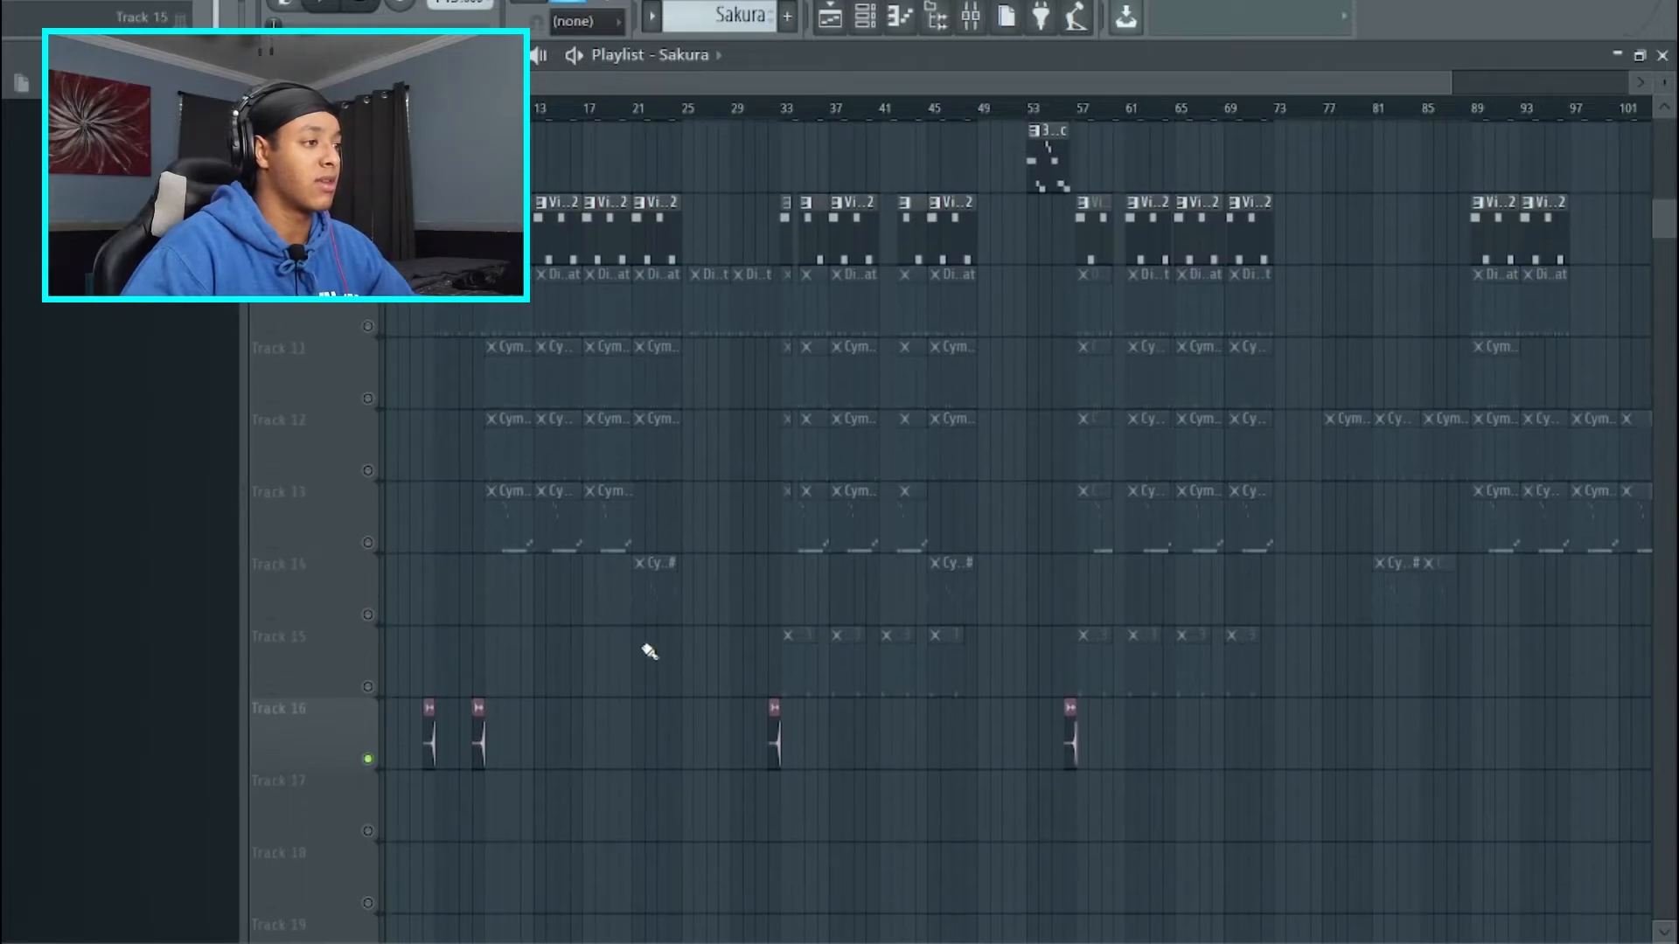
scroll(649, 651, "up", 1)
key("space")
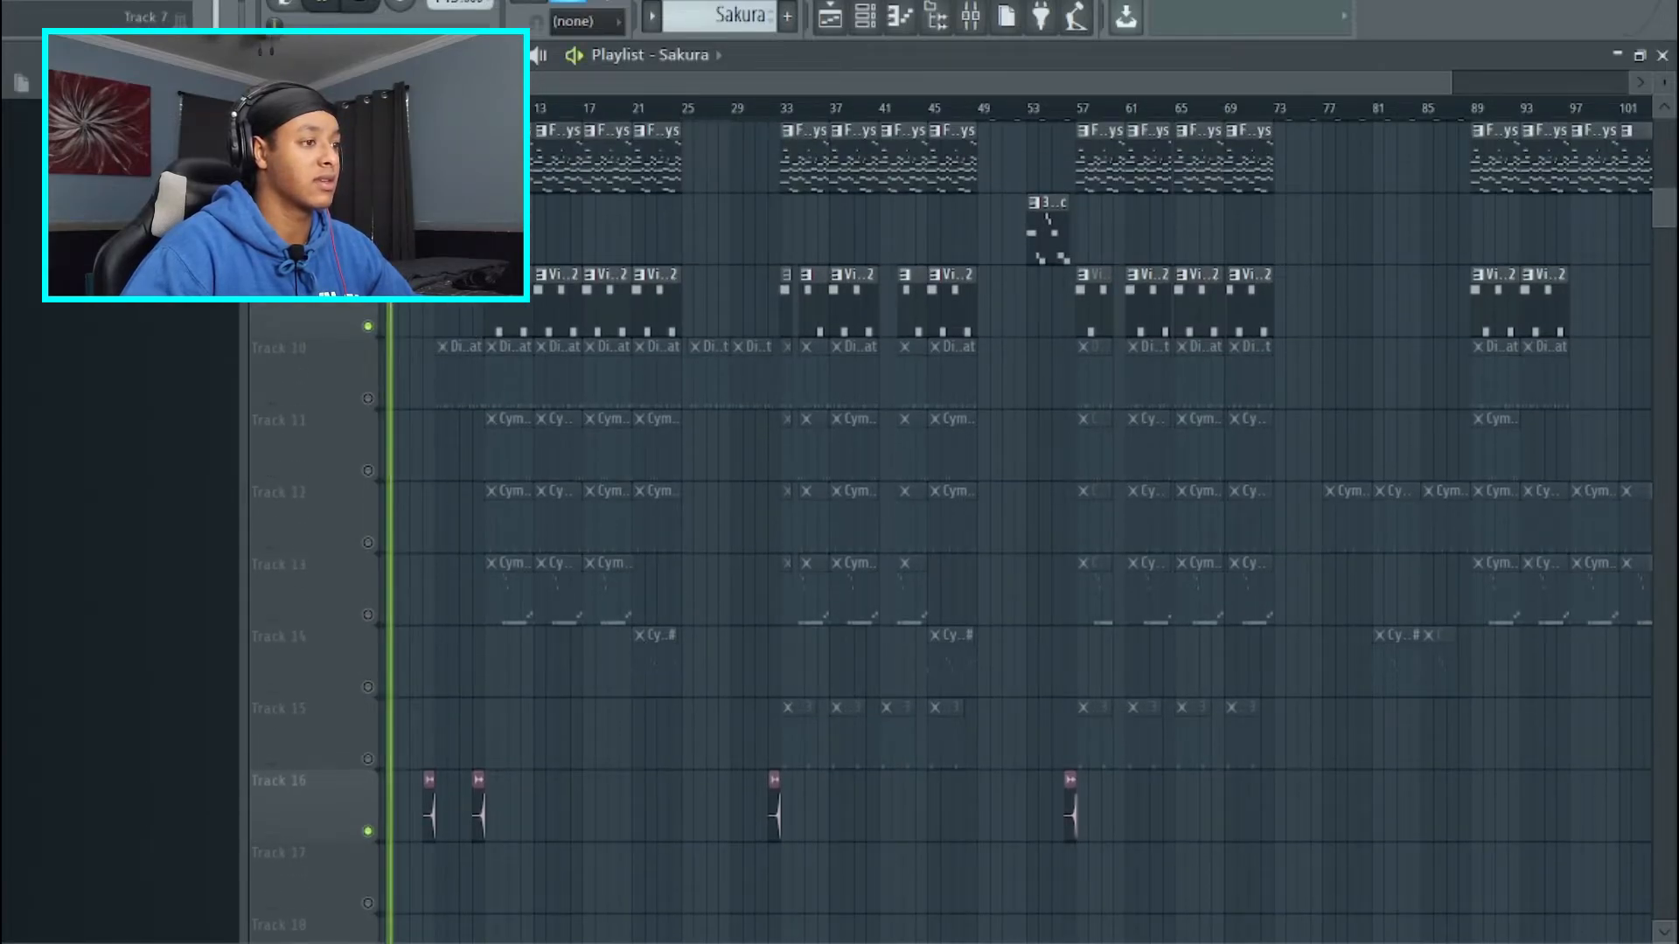
left_click(368, 397)
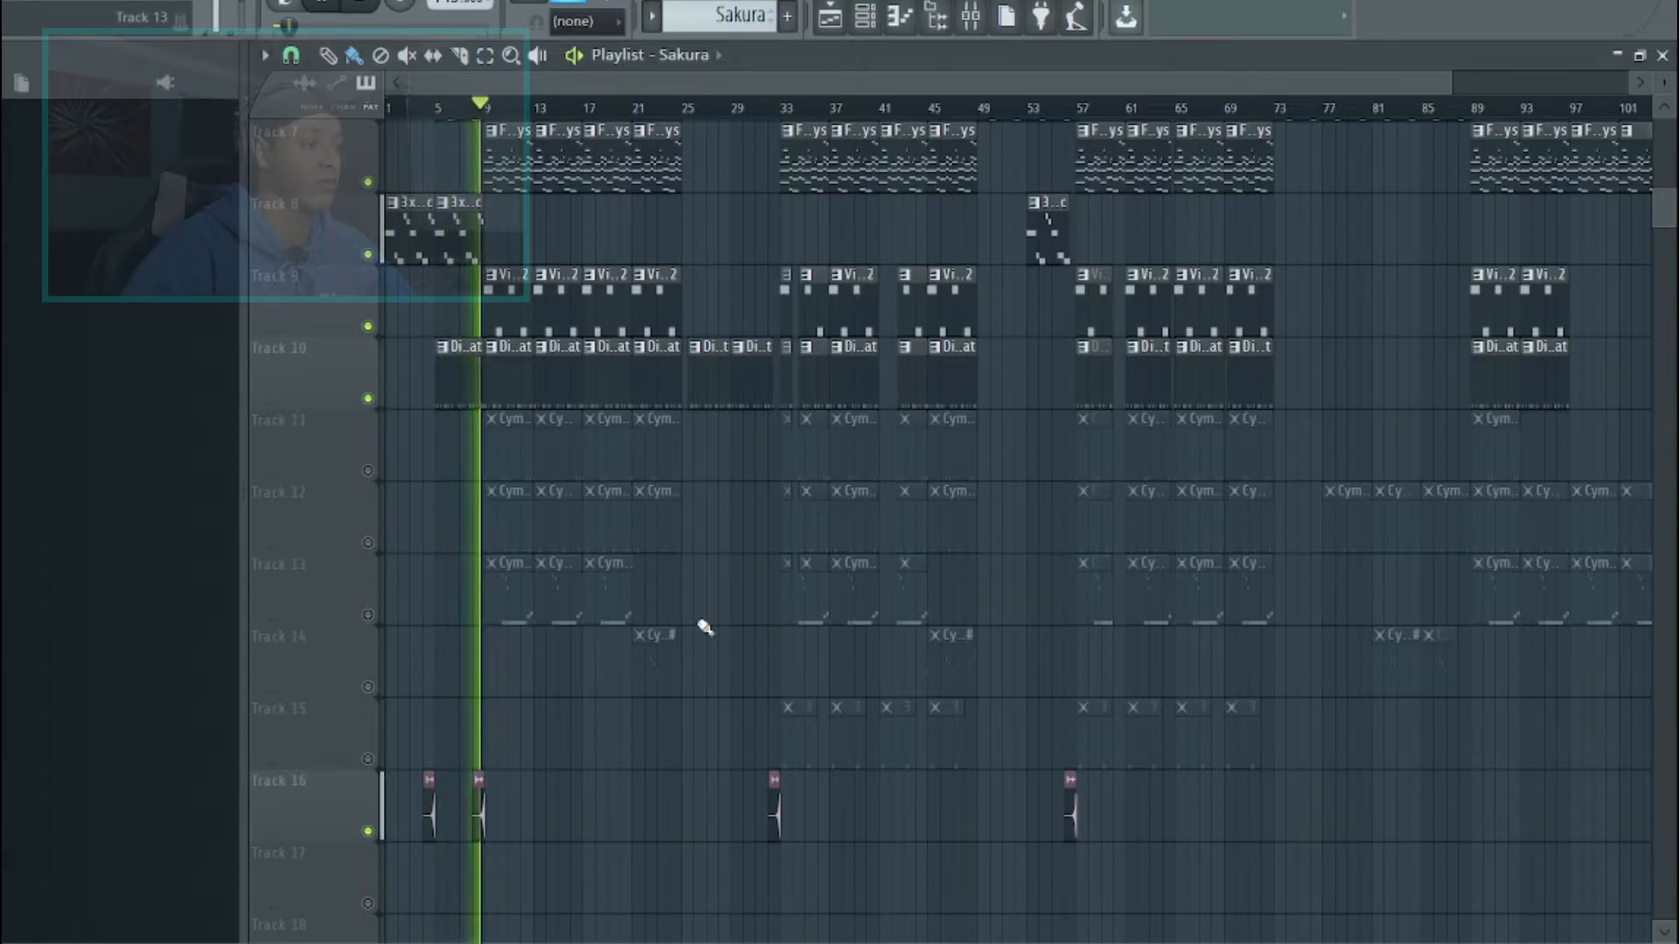
key("space")
Unmute the kick, snare and 808 on tracks 11 to 13 and play the arrangement from bar 1.
left_click(368, 471)
left_click(367, 542)
left_click(367, 615)
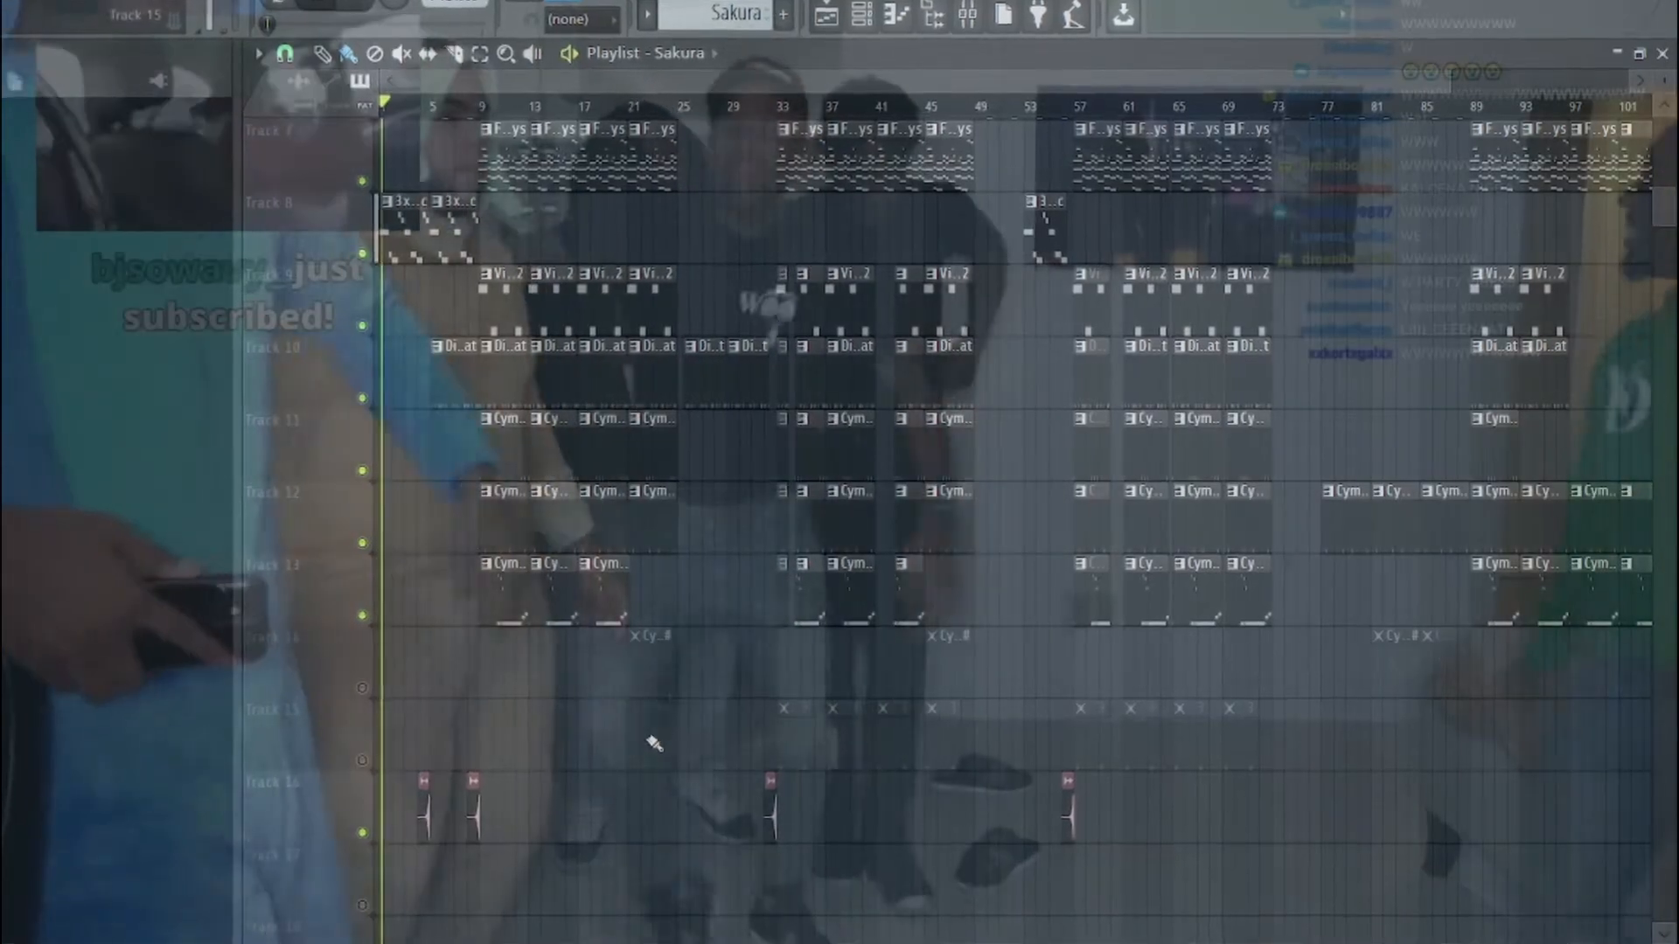
scroll(643, 232, "up", 3)
left_click_drag(631, 81, 439, 75)
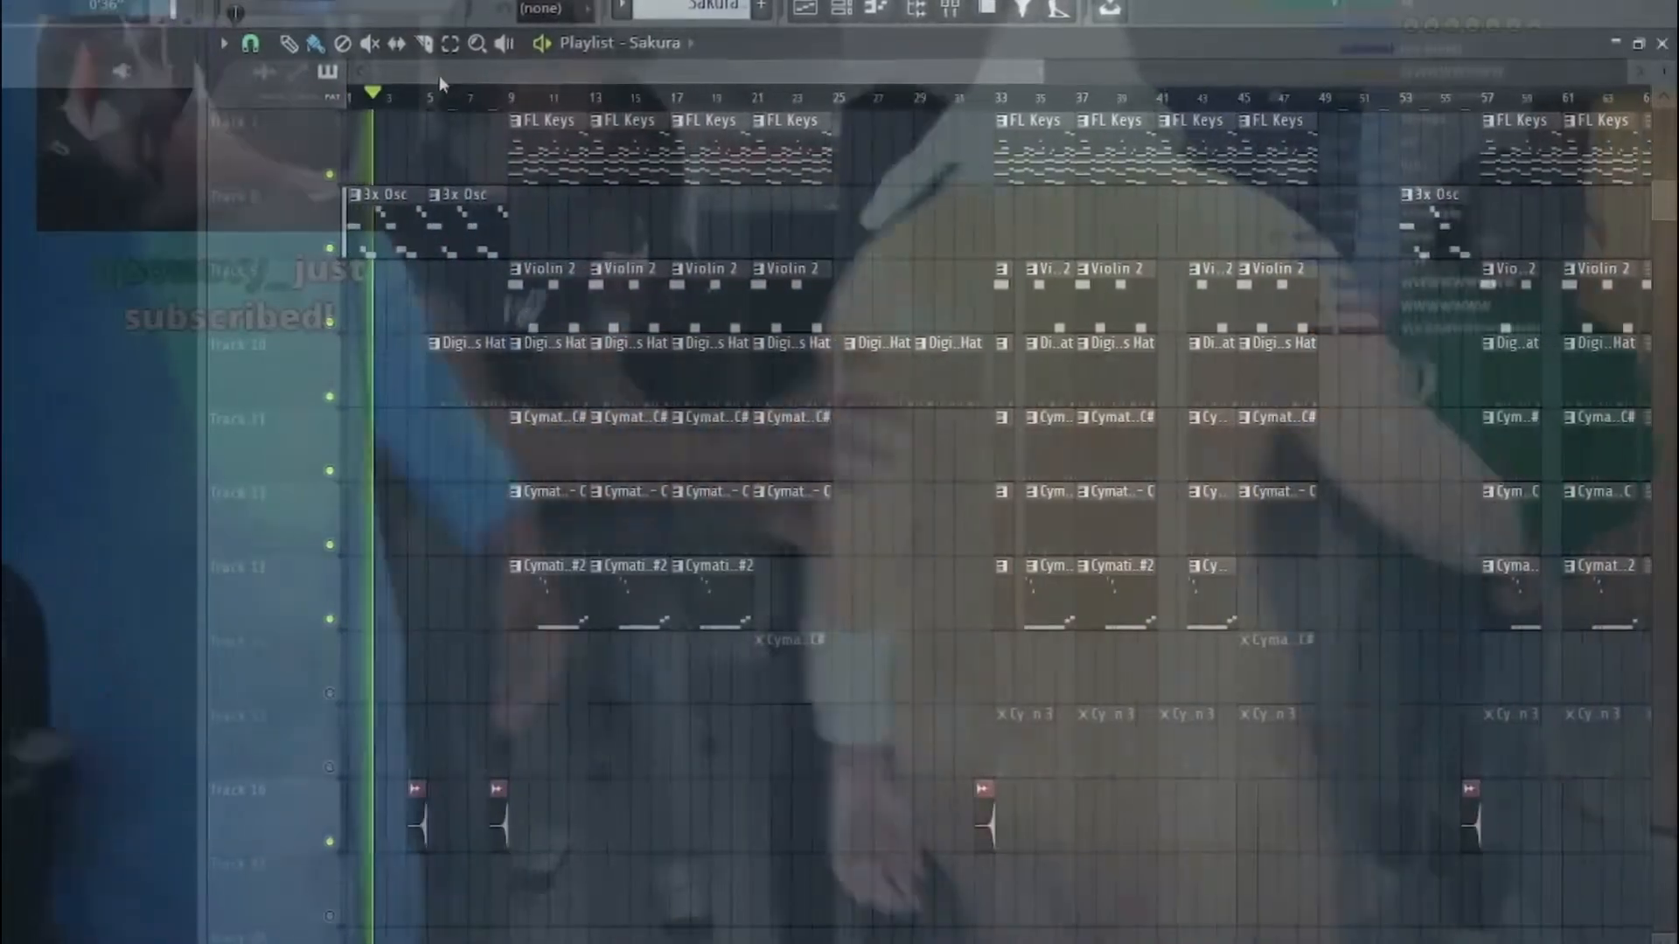
scroll(869, 689, "up", 1)
scroll(859, 692, "down", 1)
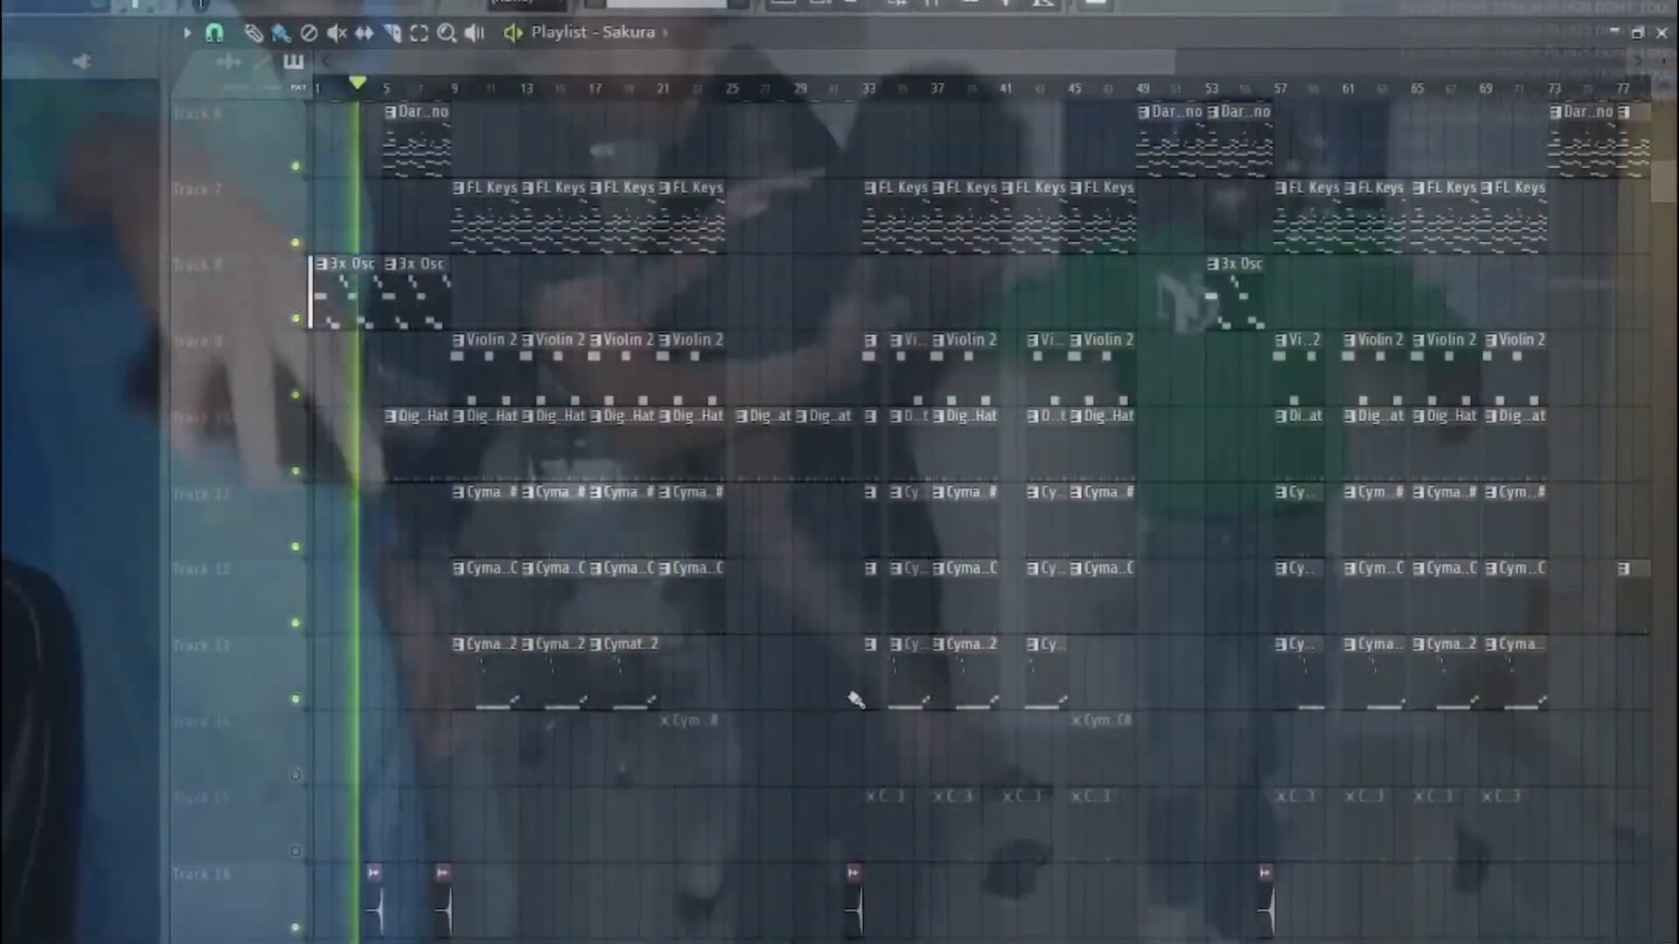
scroll(859, 697, "up", 1)
scroll(852, 700, "down", 1)
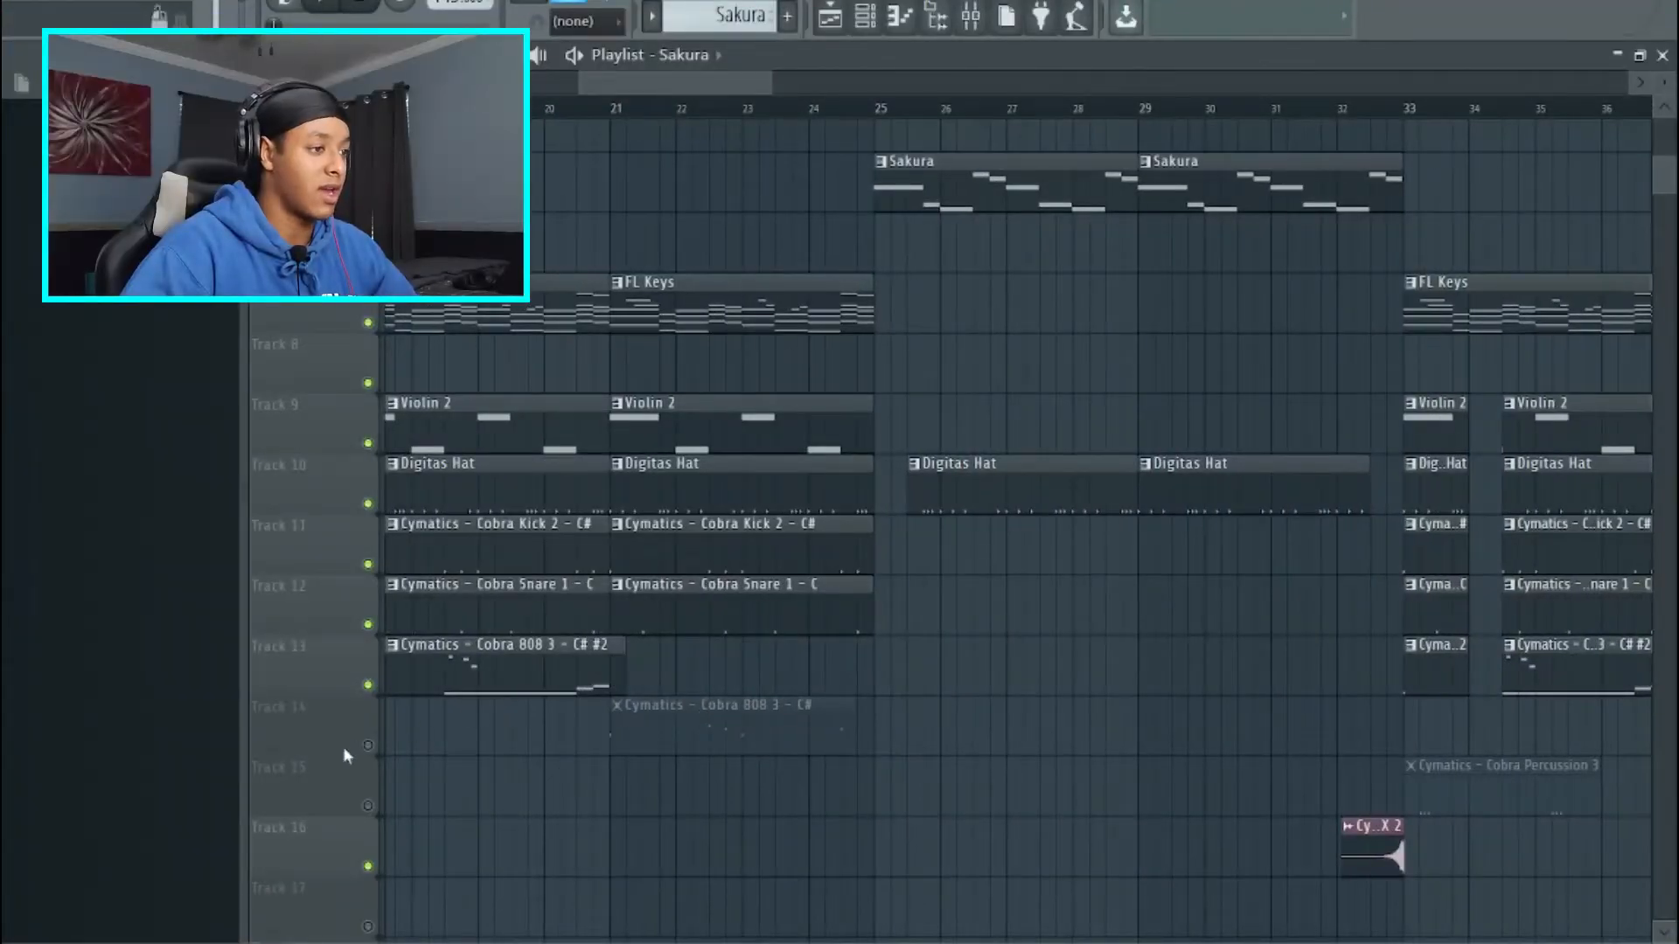
Unmute tracks 14 and 15 in the playlist and examine where their 808 and percussion clips sit in the arrangement.
left_click(368, 806)
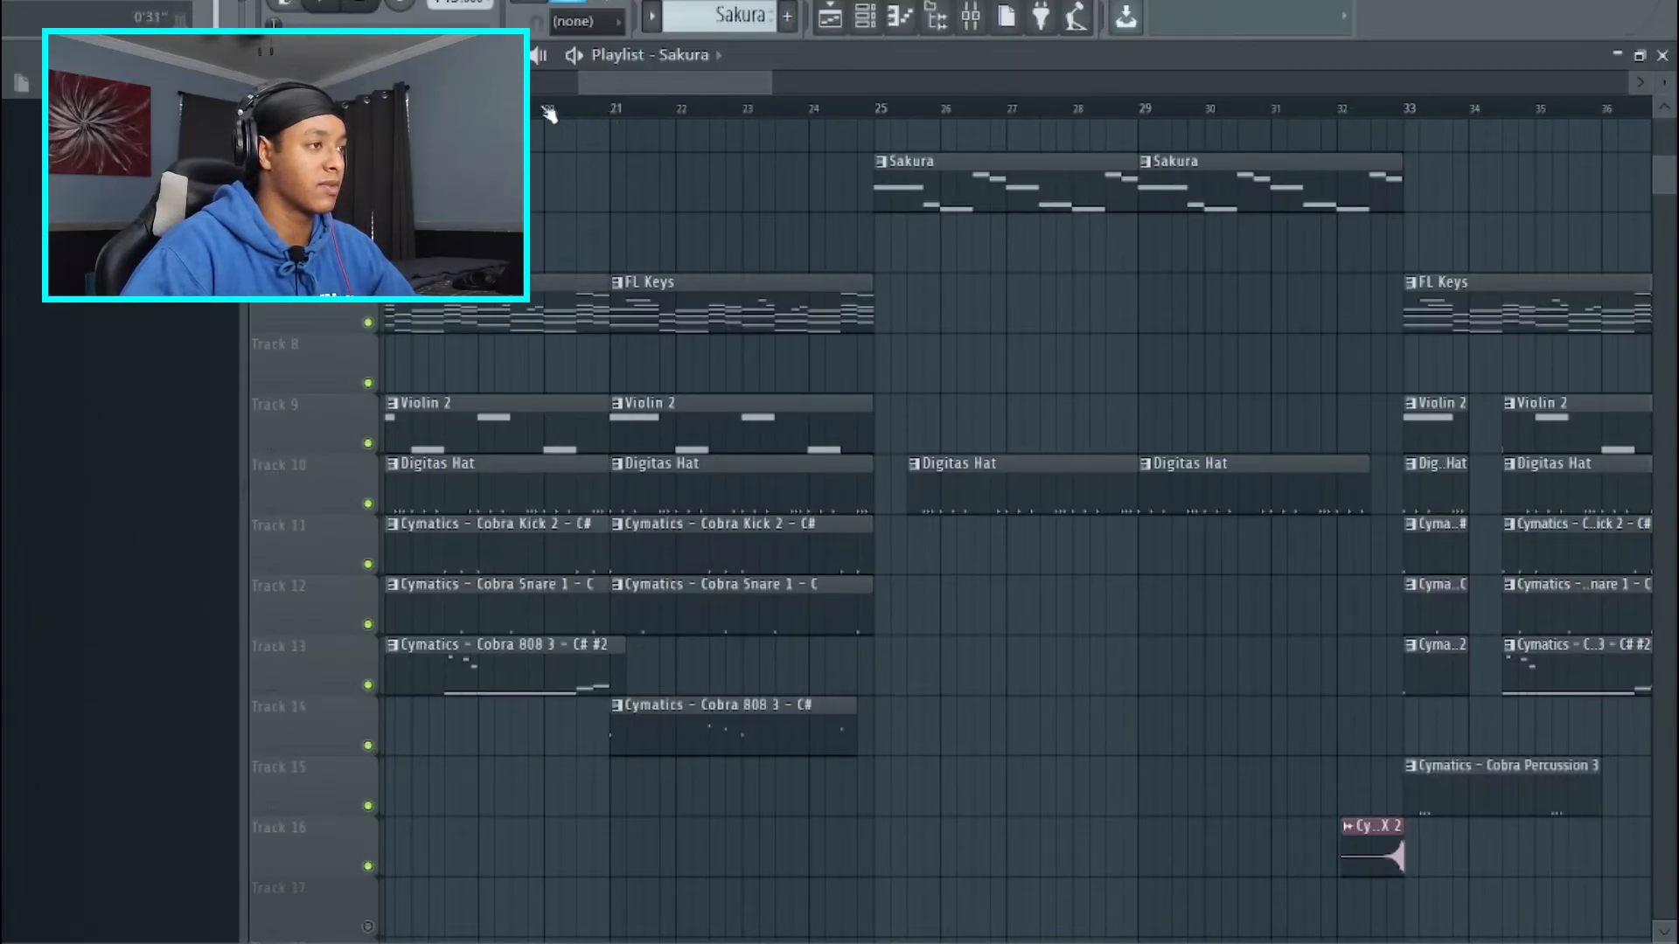
scroll(528, 180, "down", 4)
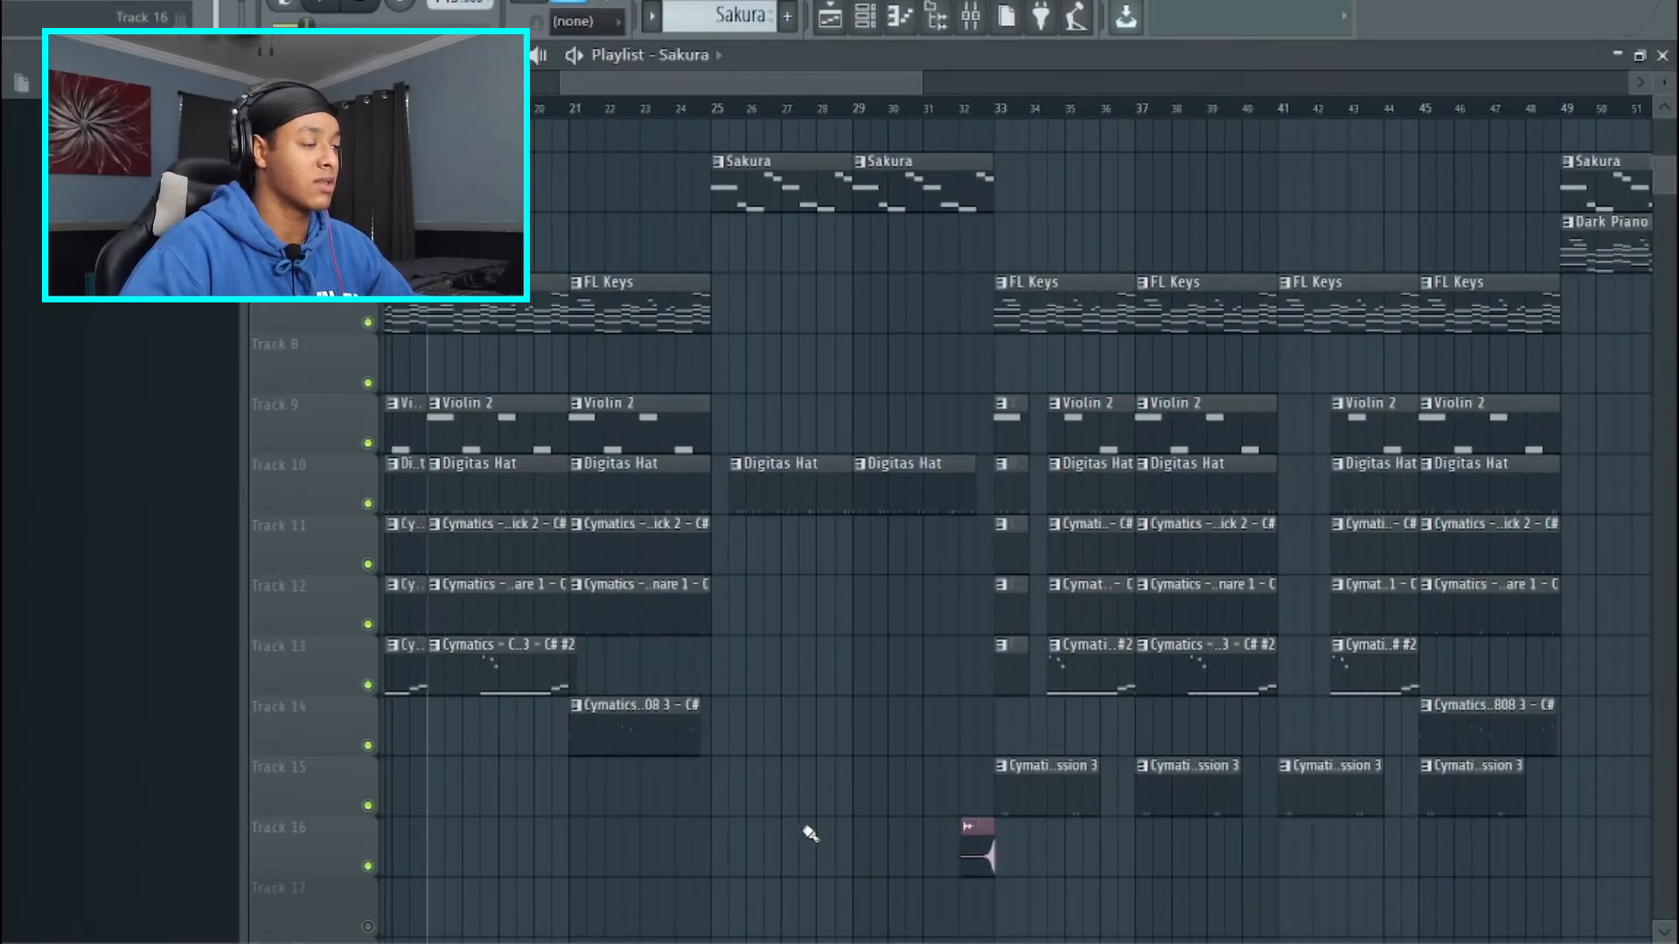
scroll(813, 837, "down", 2)
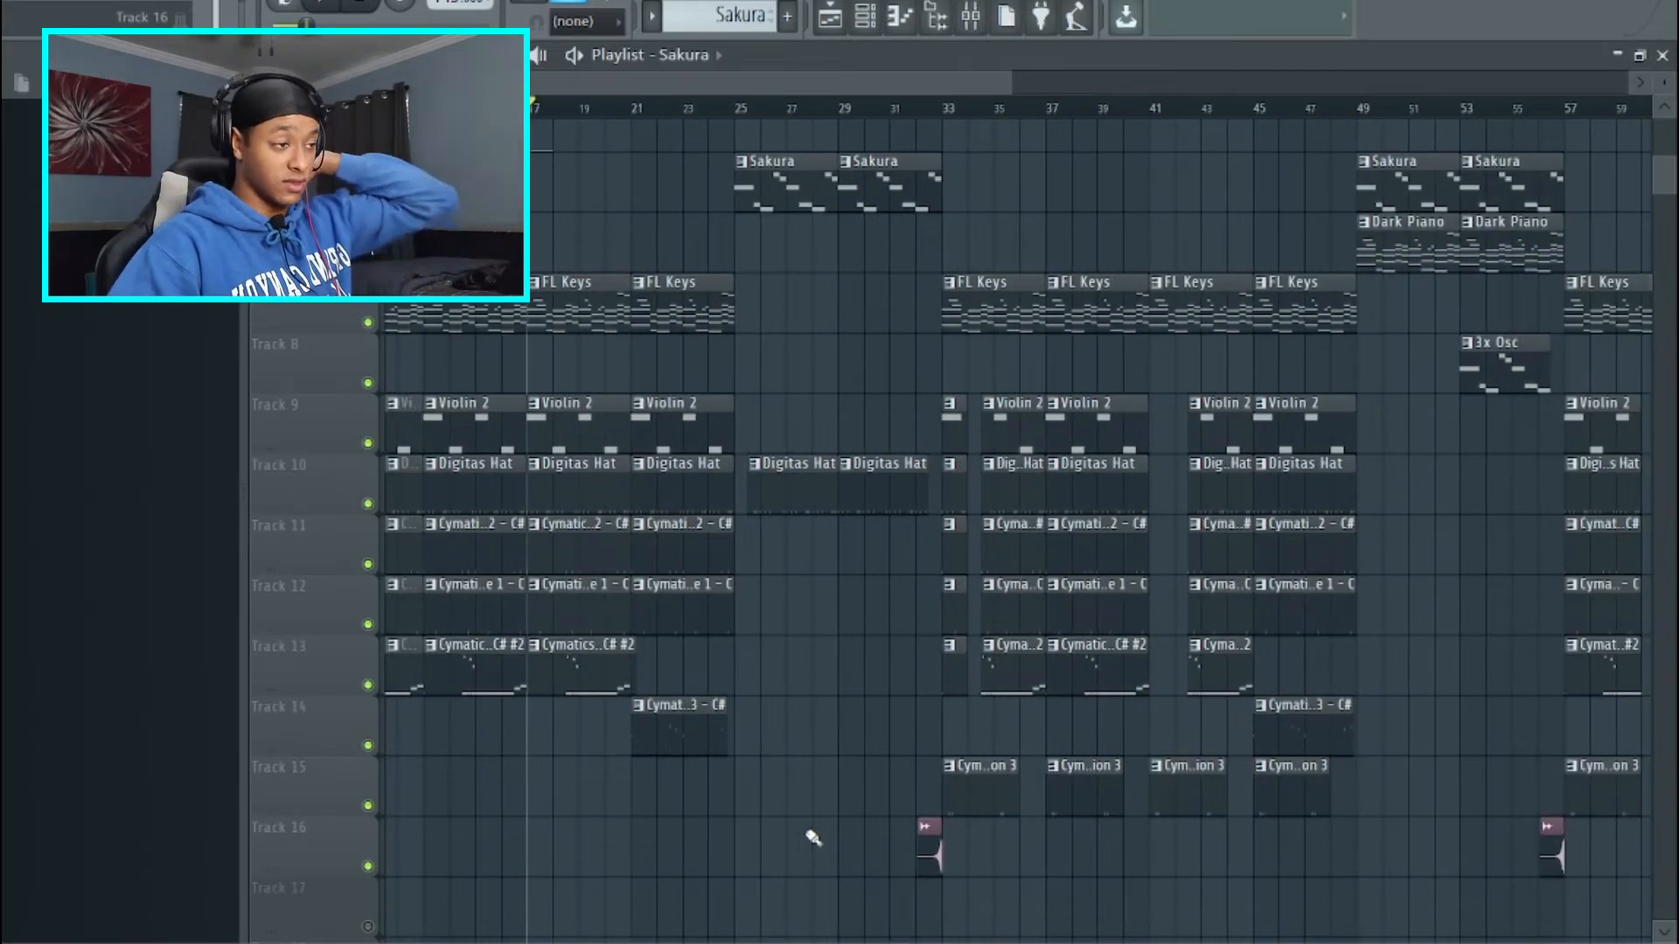